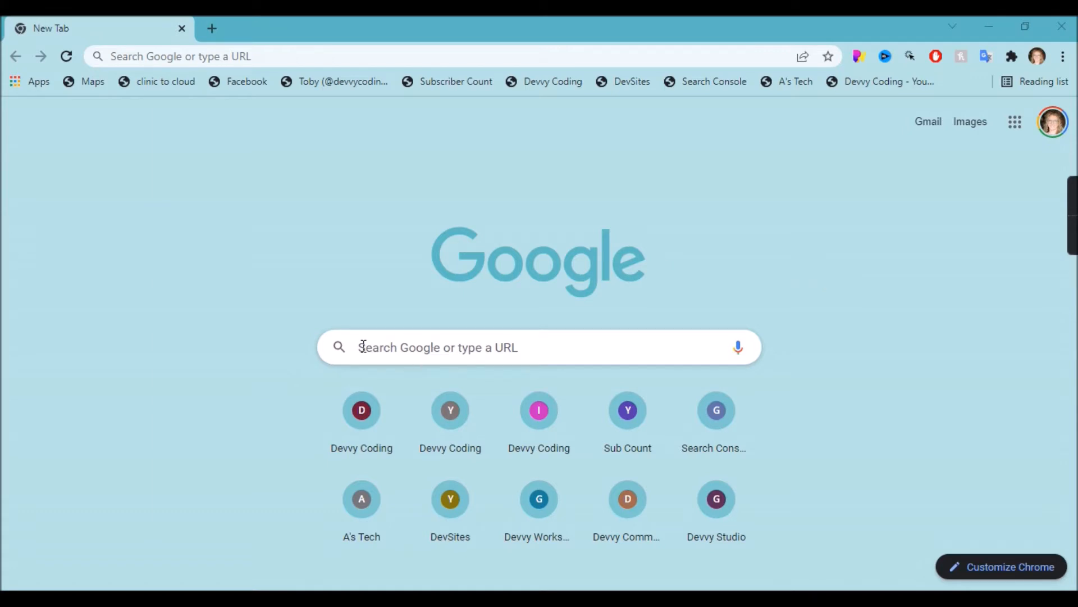
Load the tribe.so homepage in Chrome, correcting the mistyped address.
click(251, 55)
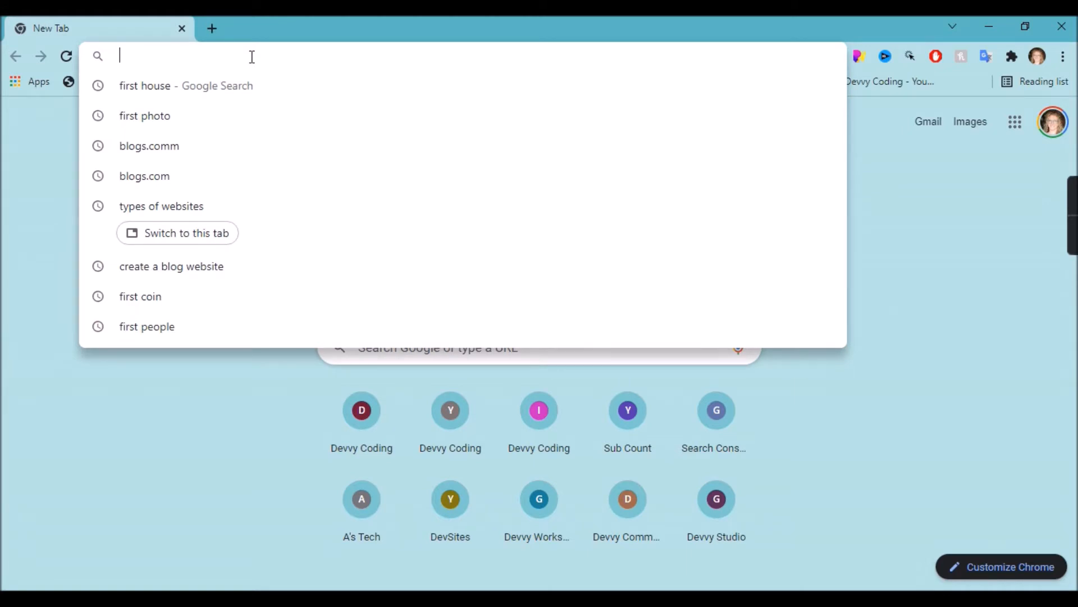
text(tribe.soi)
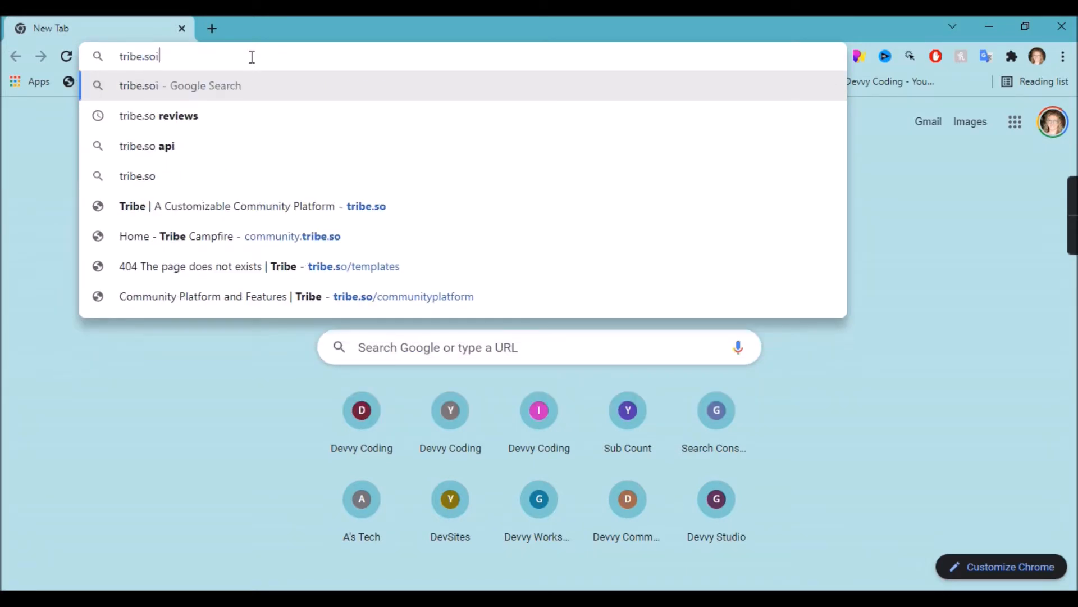
key(BackSpace)
key(Return)
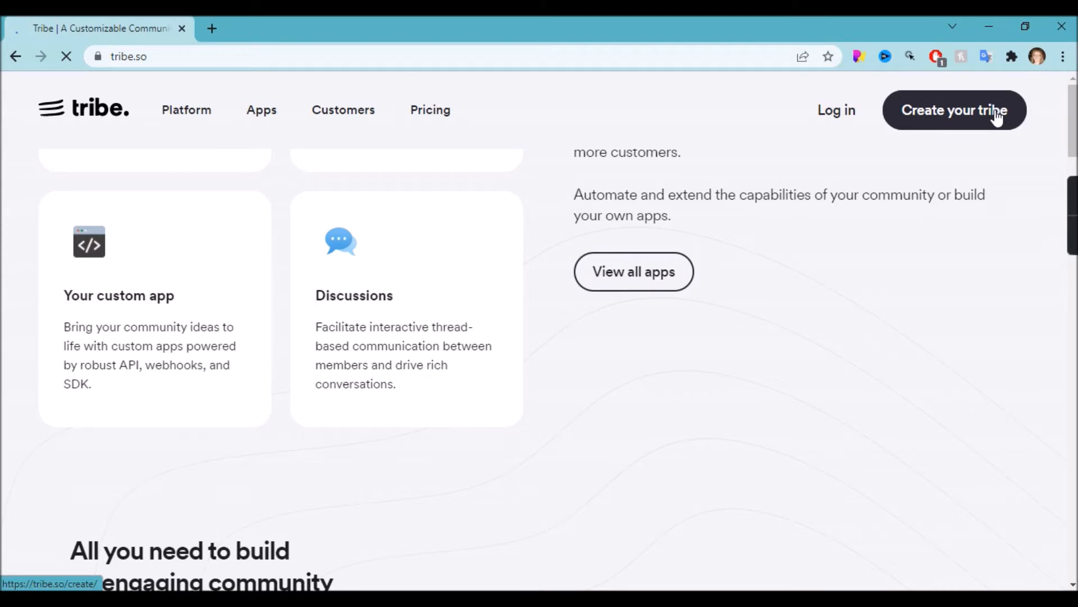
Enter the account's full name and work email address.
text(De)
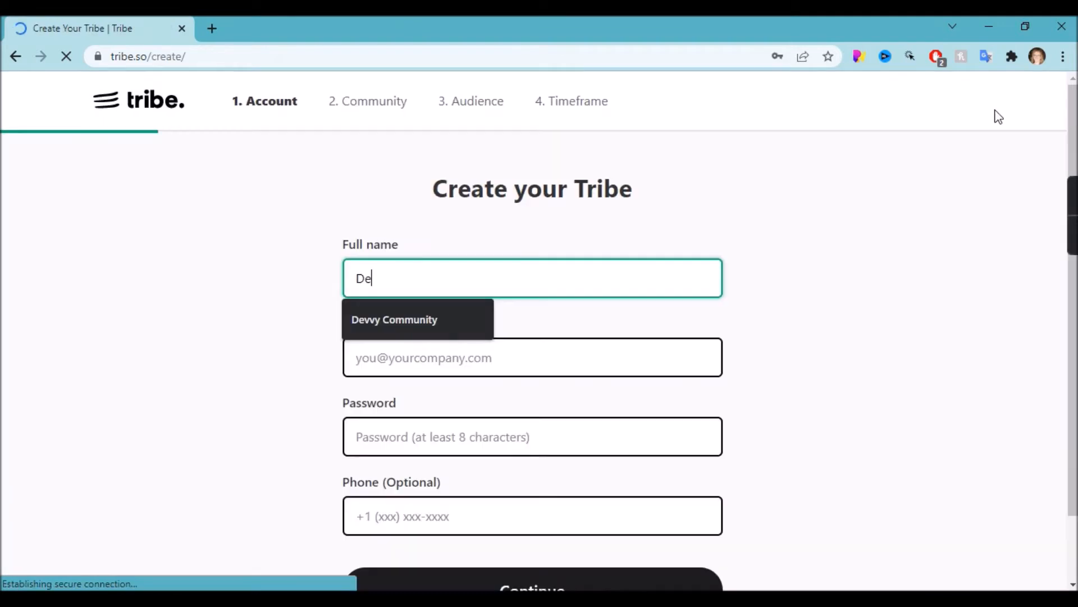
text(vvy Coding)
click(474, 355)
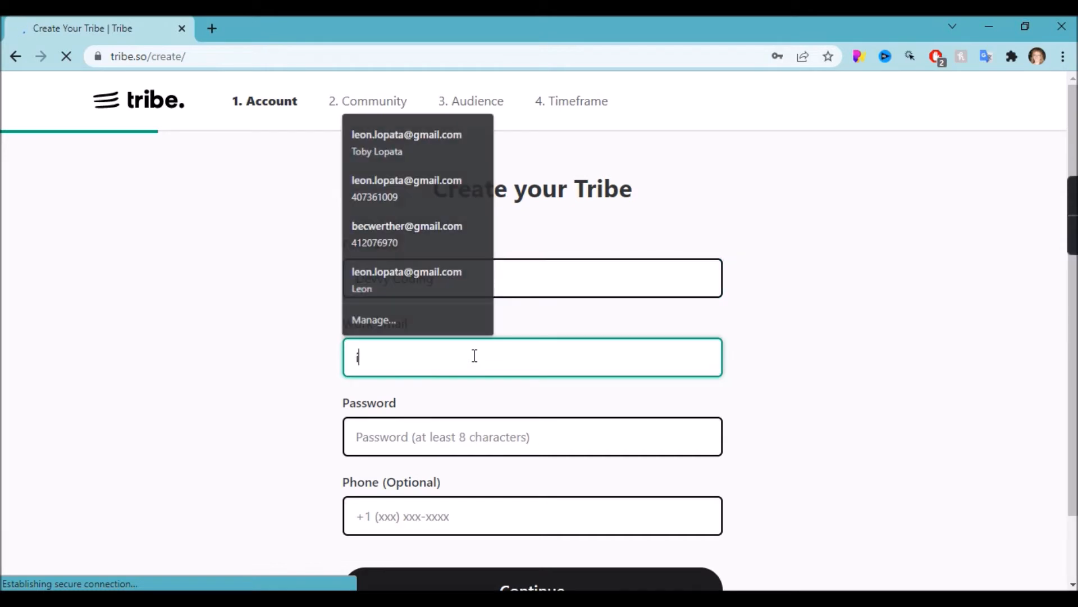
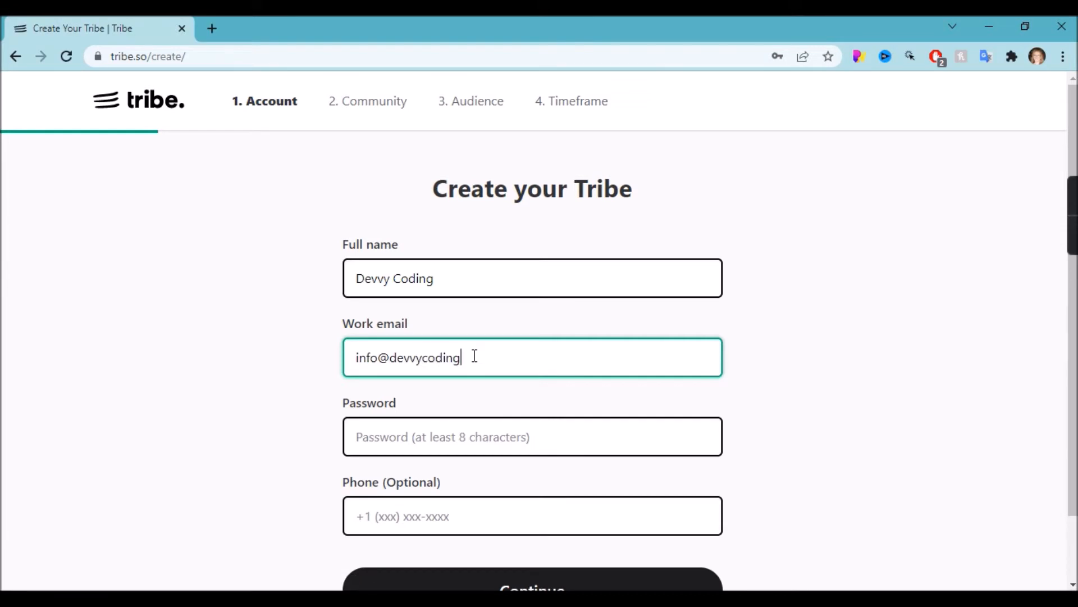
Set the account password, leave the phone number empty, and continue to the Community step.
click(464, 441)
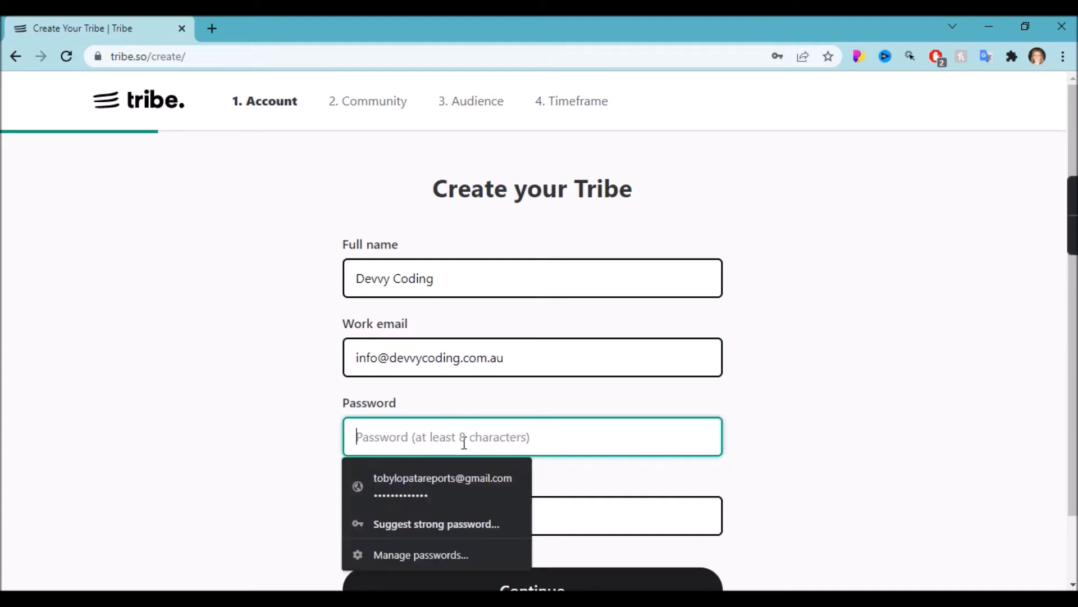
text(•••••)
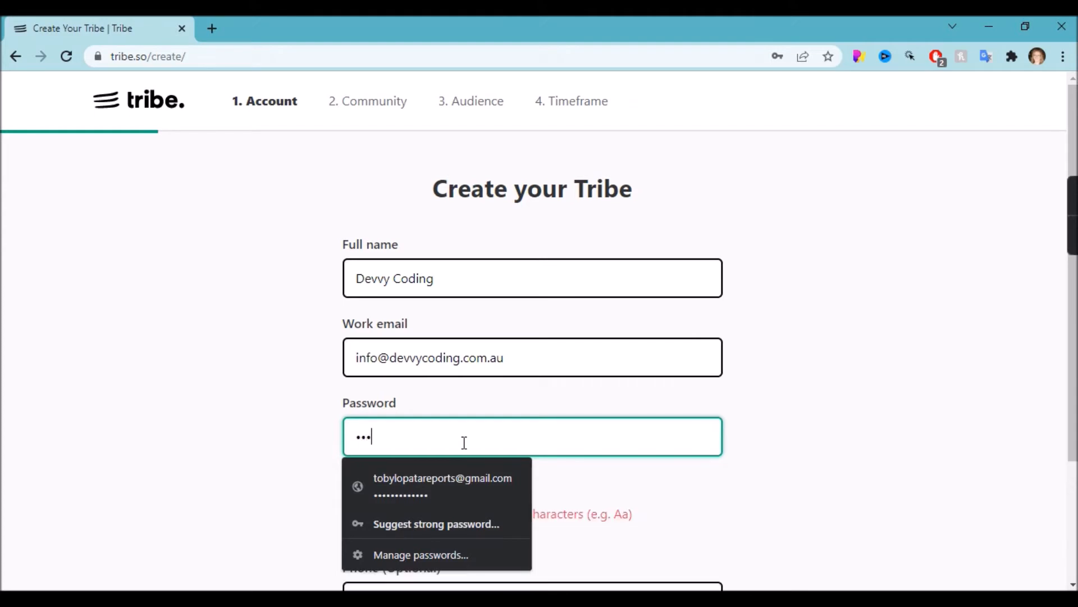
key(BackSpace)
key(BackSpace)
key(BackSpace)
key(BackSpace)
key(BackSpace)
text(•••••••)
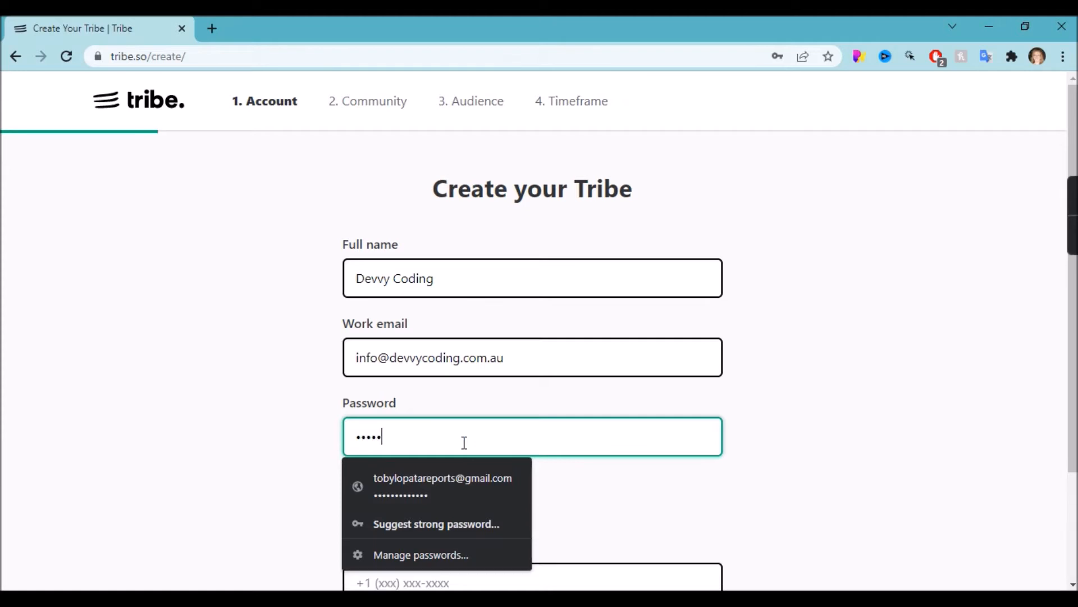
text(•••)
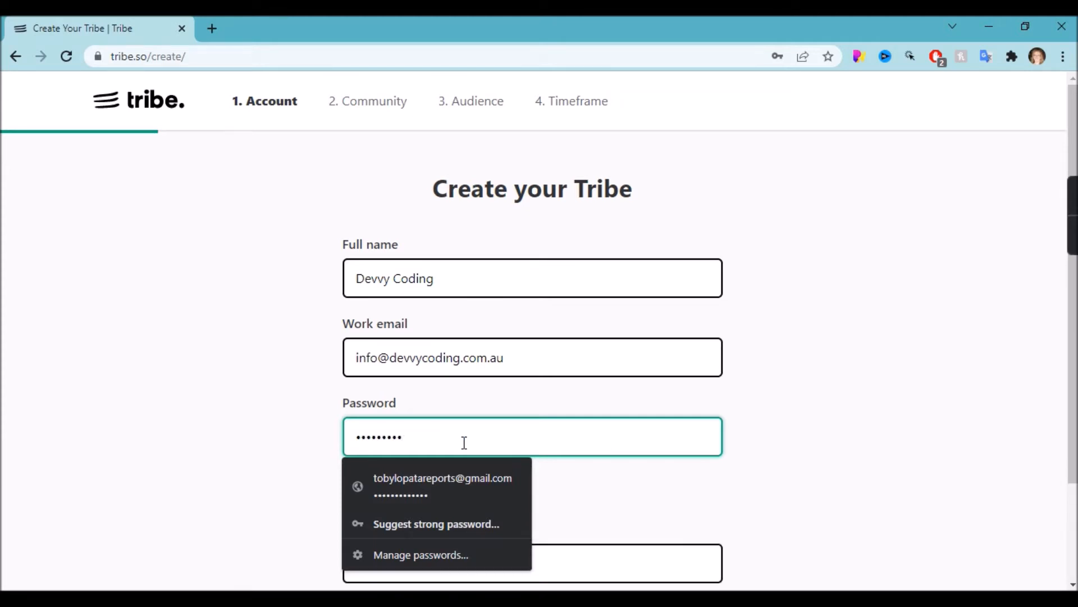
text(••••••)
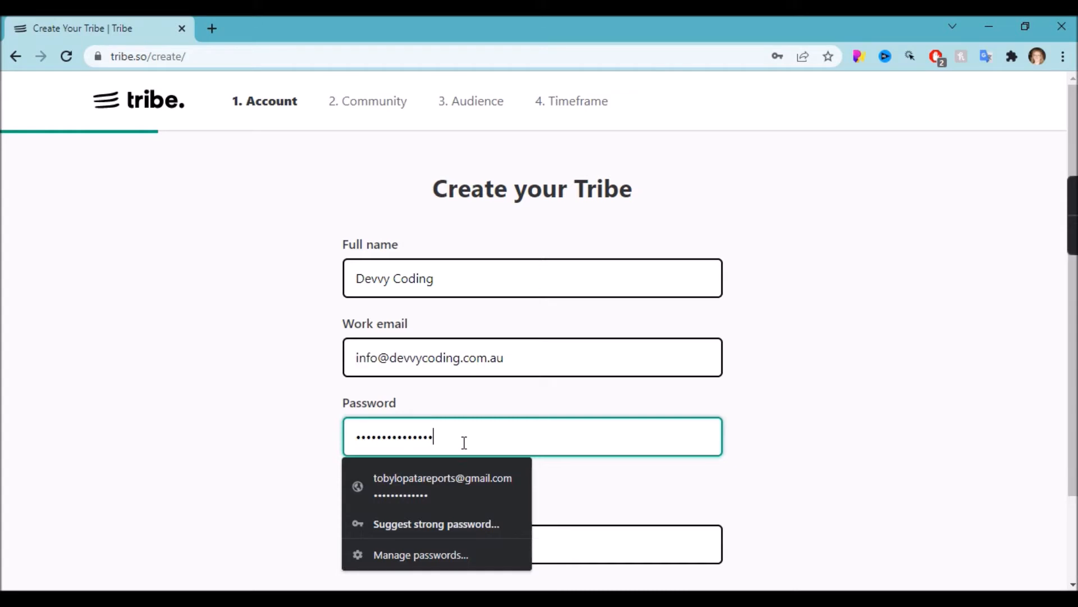
click(247, 446)
click(401, 534)
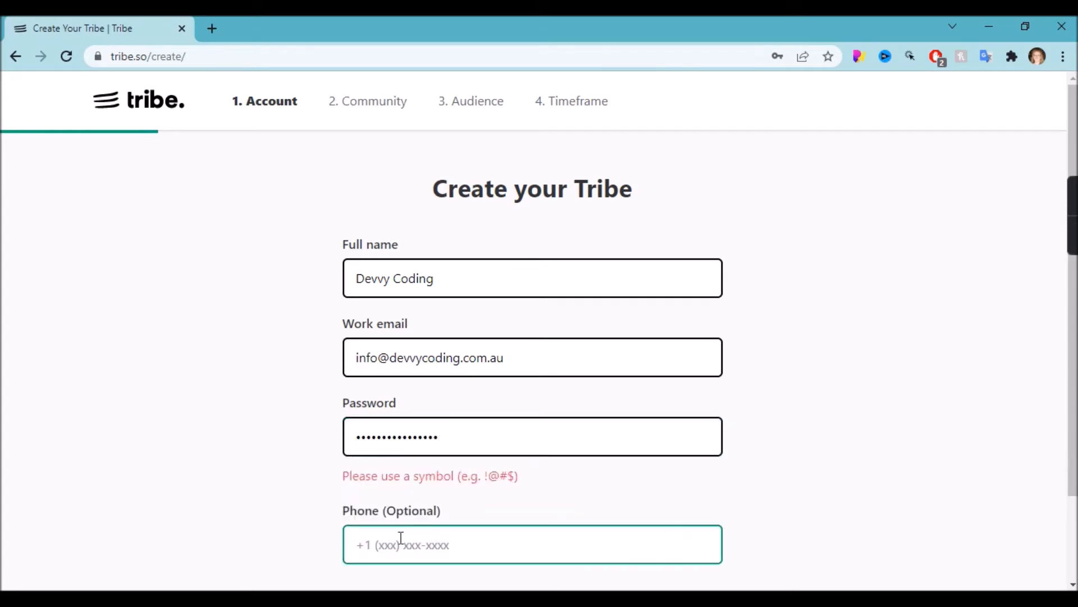
click(470, 437)
text(•)
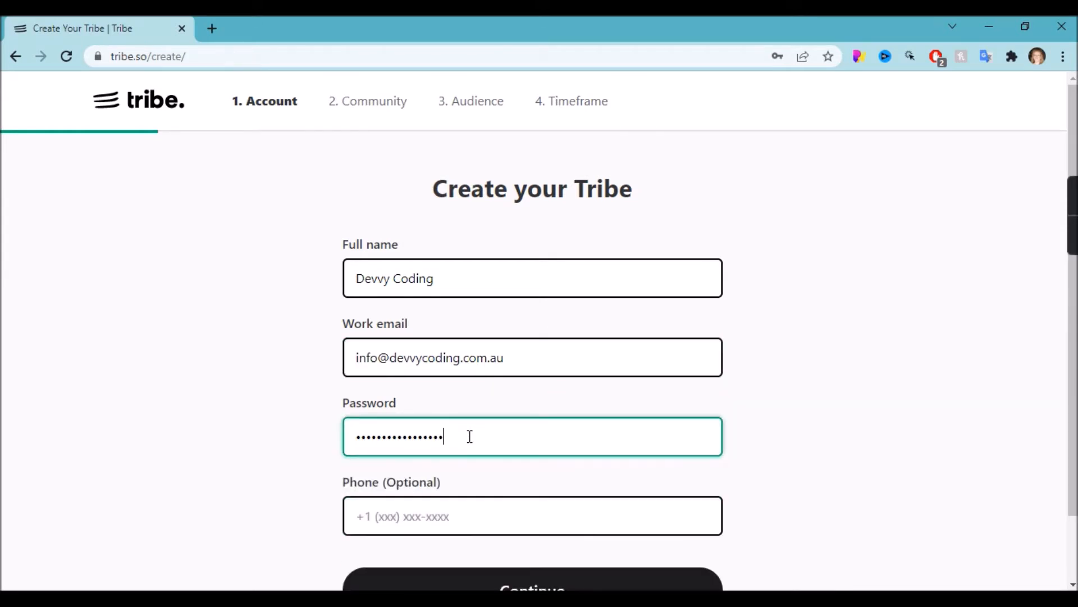
click(375, 515)
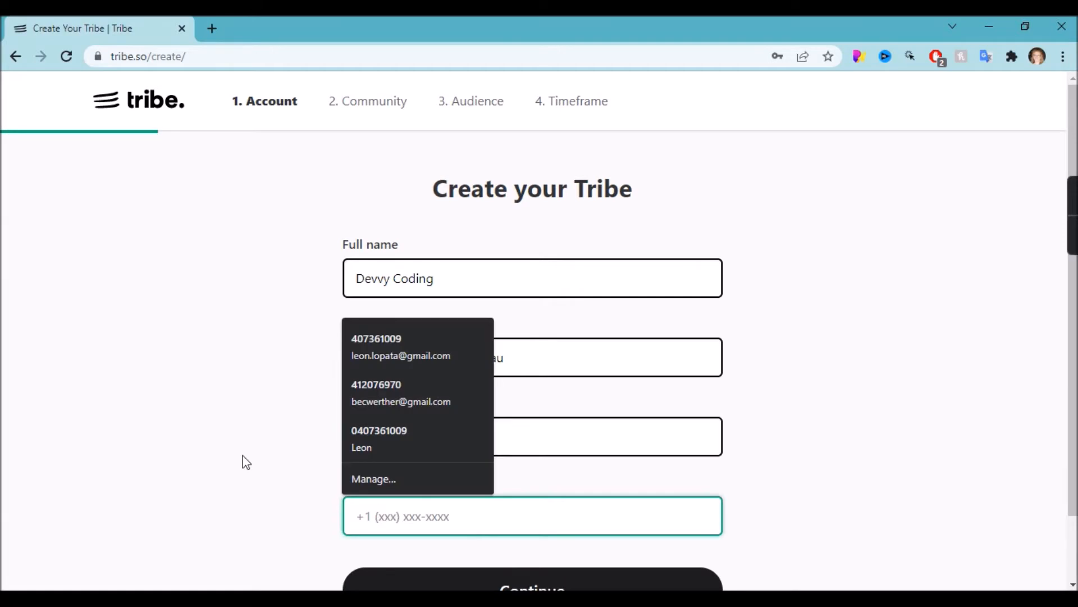
click(245, 461)
scroll(246, 461, down, 1)
click(594, 532)
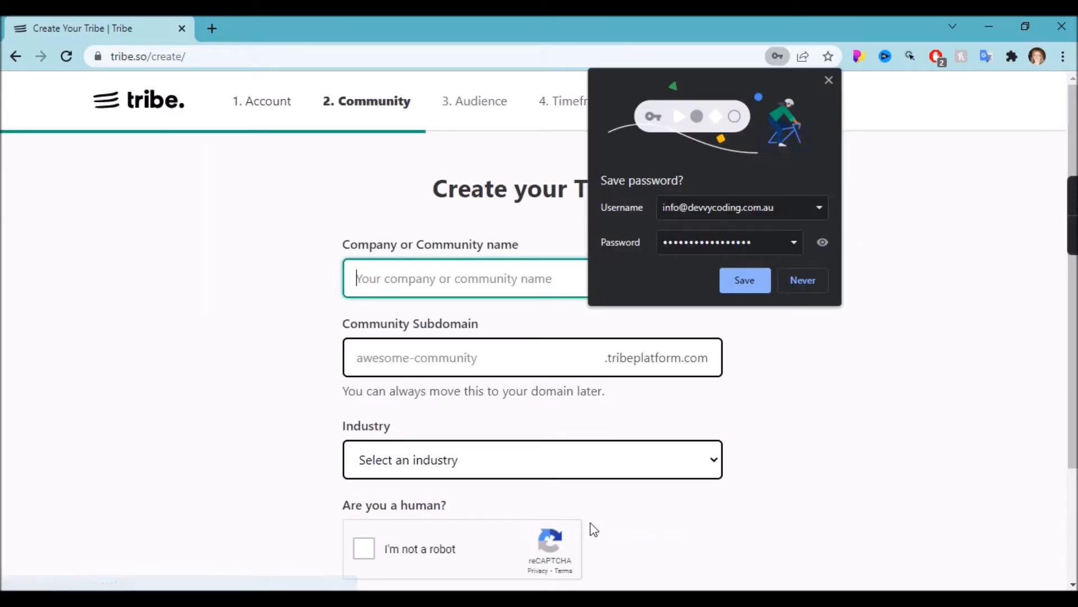
Dismiss the save-password prompt and name the community 'Demo Forum'.
click(758, 279)
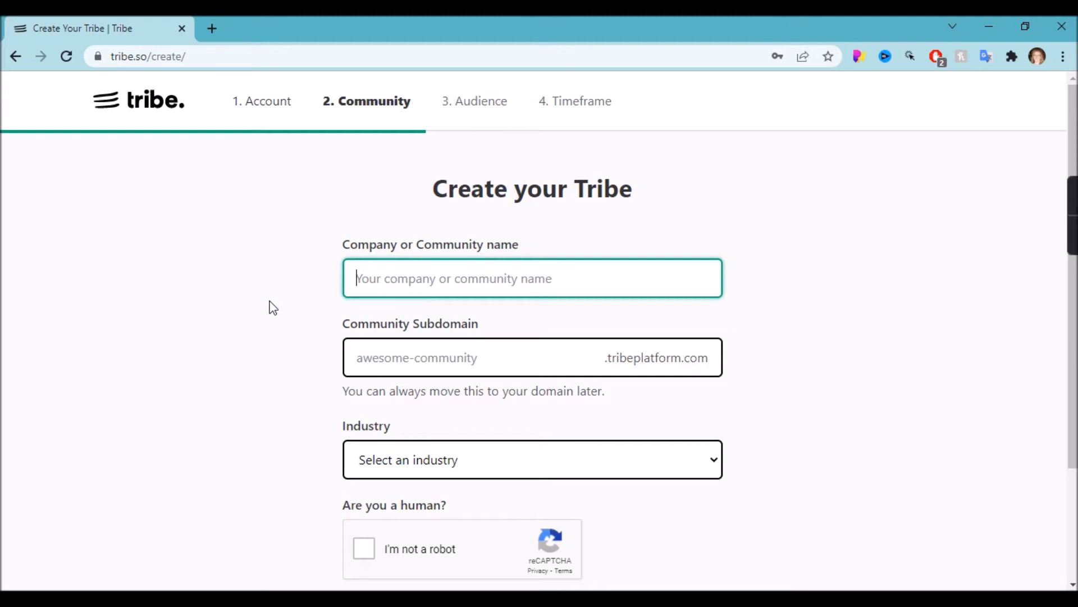
text(Demm)
key(BackSpace)
text(o Forum)
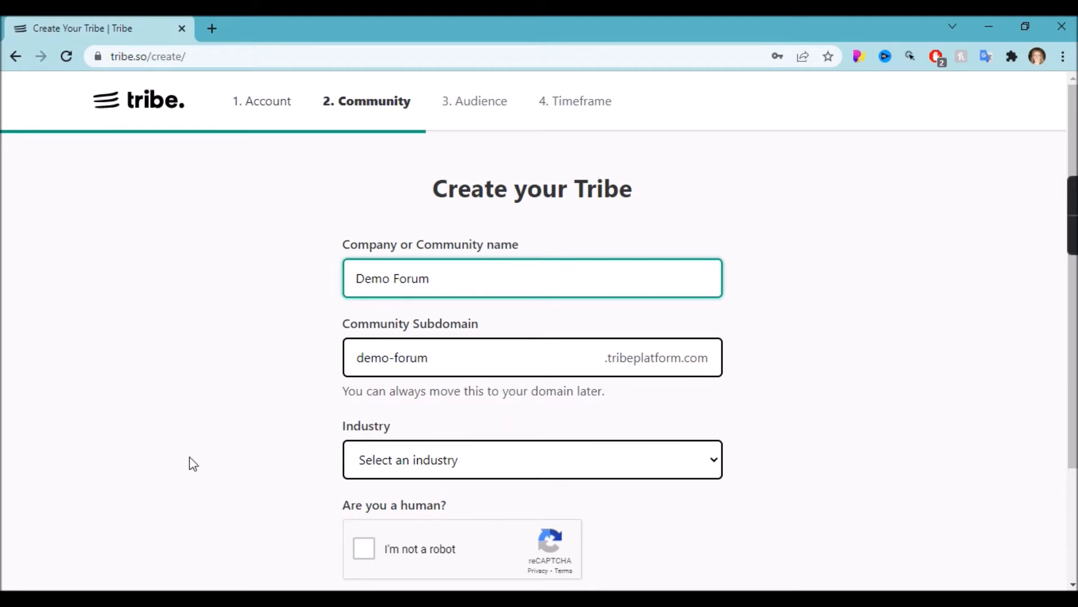
Choose Other as the industry, pass the robot check, and create the community.
click(405, 436)
click(393, 462)
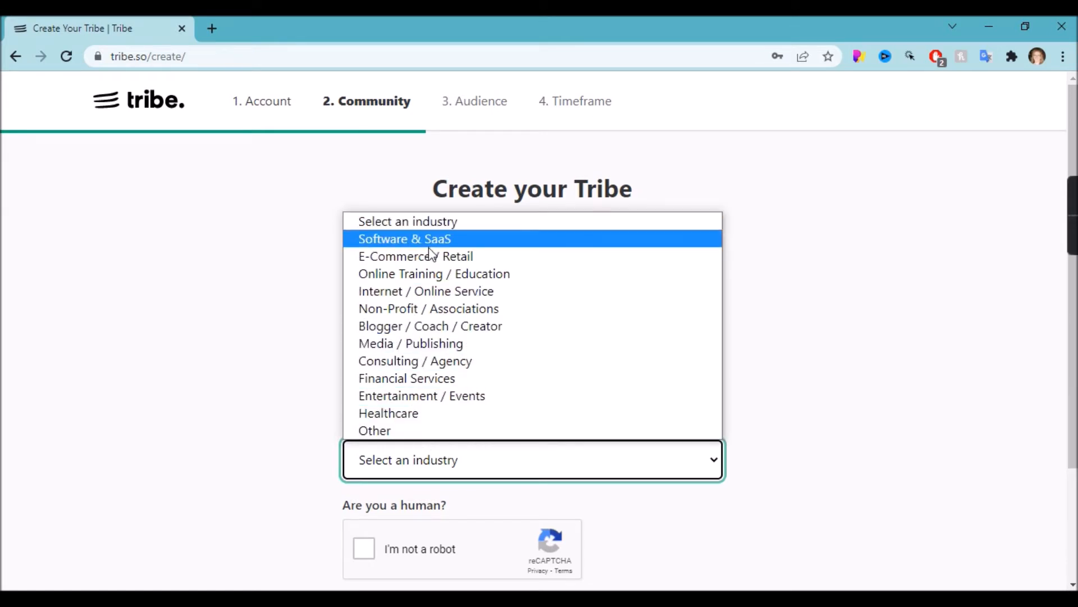
click(412, 430)
click(366, 551)
scroll(366, 553, down, 2)
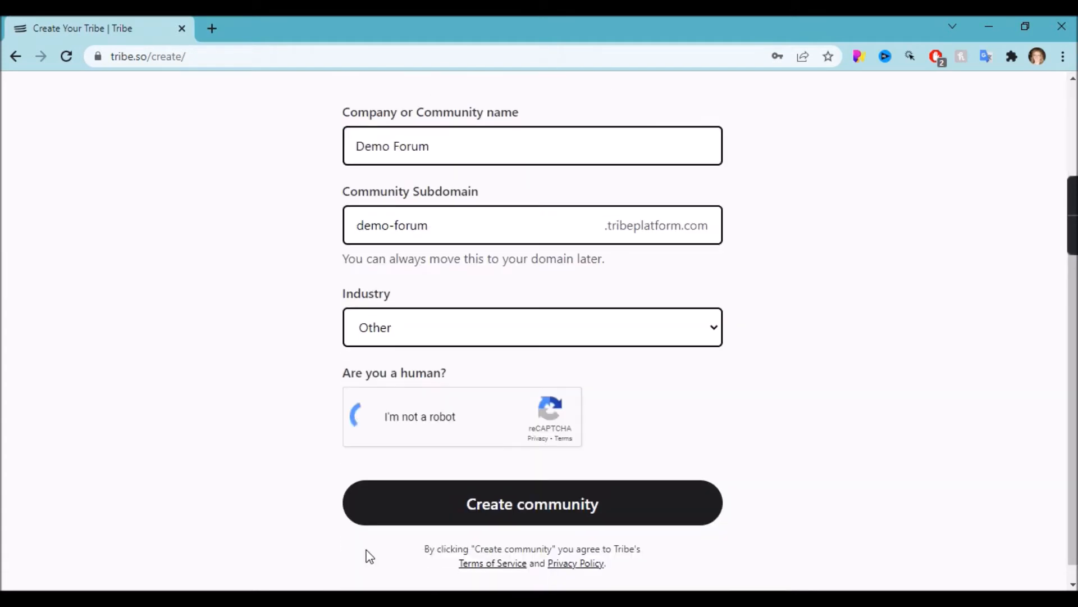
click(480, 504)
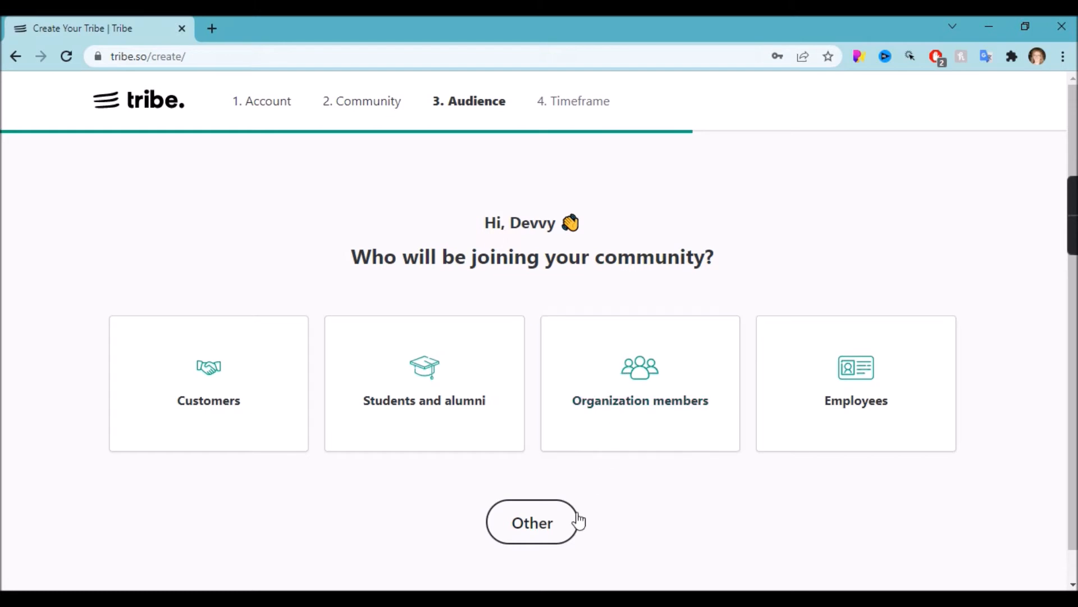
Answer Other for the audience and Not sure yet for the launch timeframe.
click(543, 528)
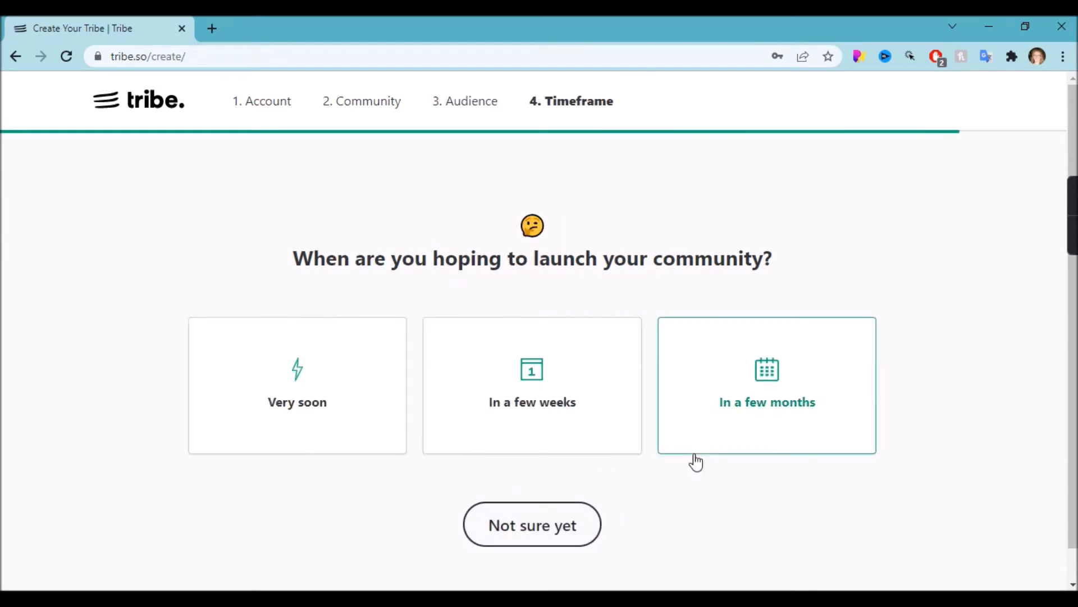
click(548, 537)
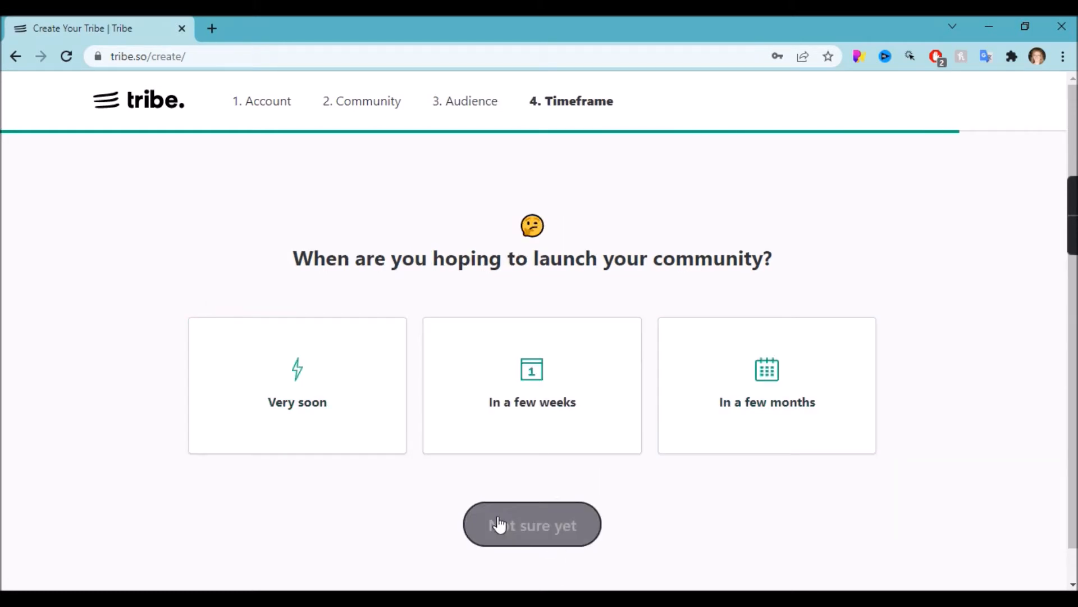
drag(508, 524, 248, 407)
click(311, 377)
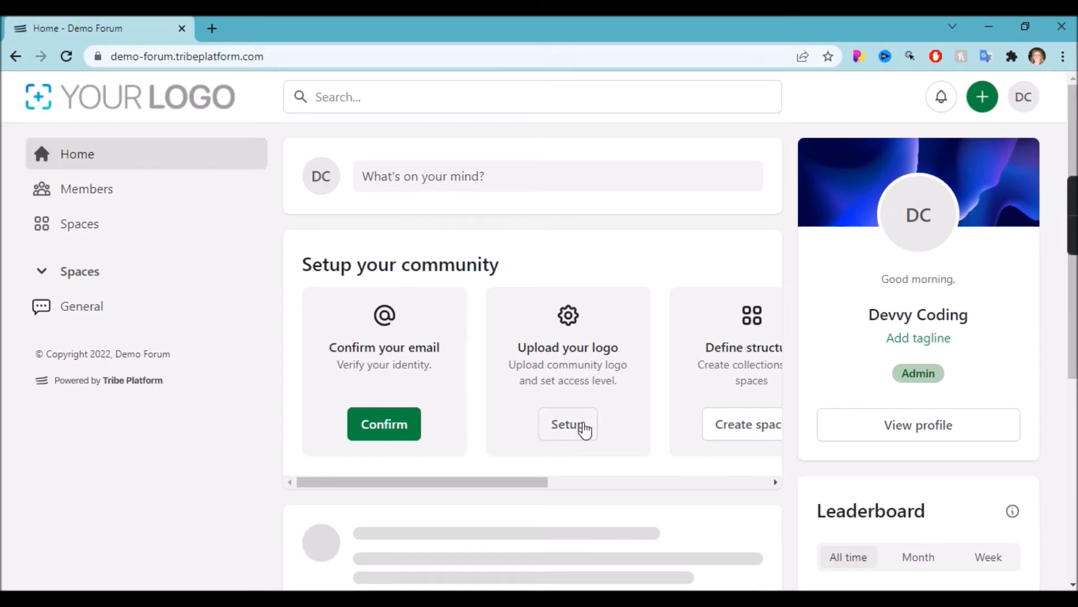
Upload the red dp image as the Demo Forum community logo.
click(578, 425)
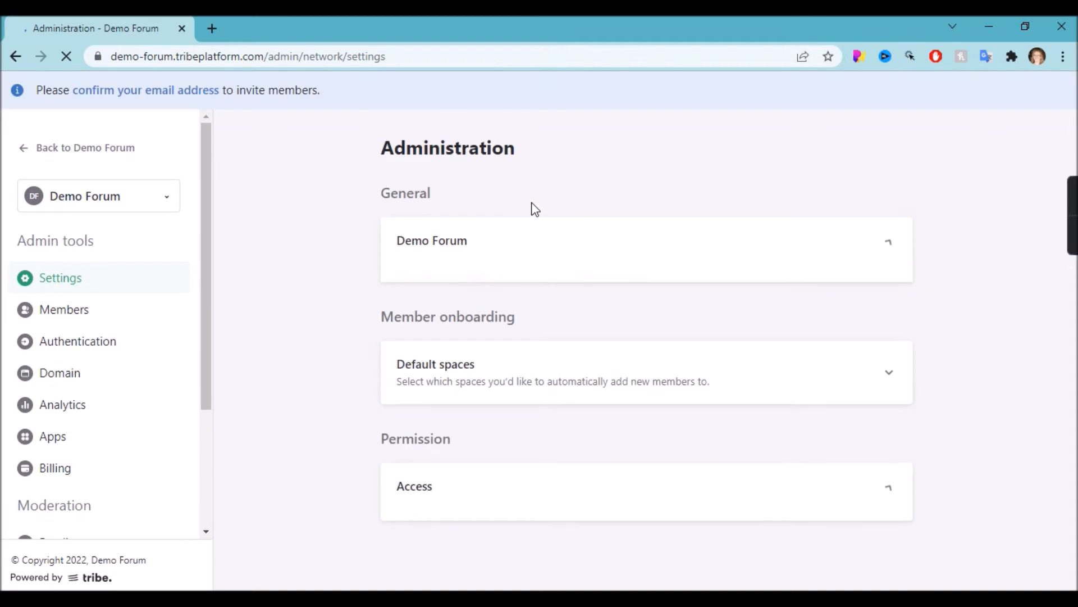
click(536, 247)
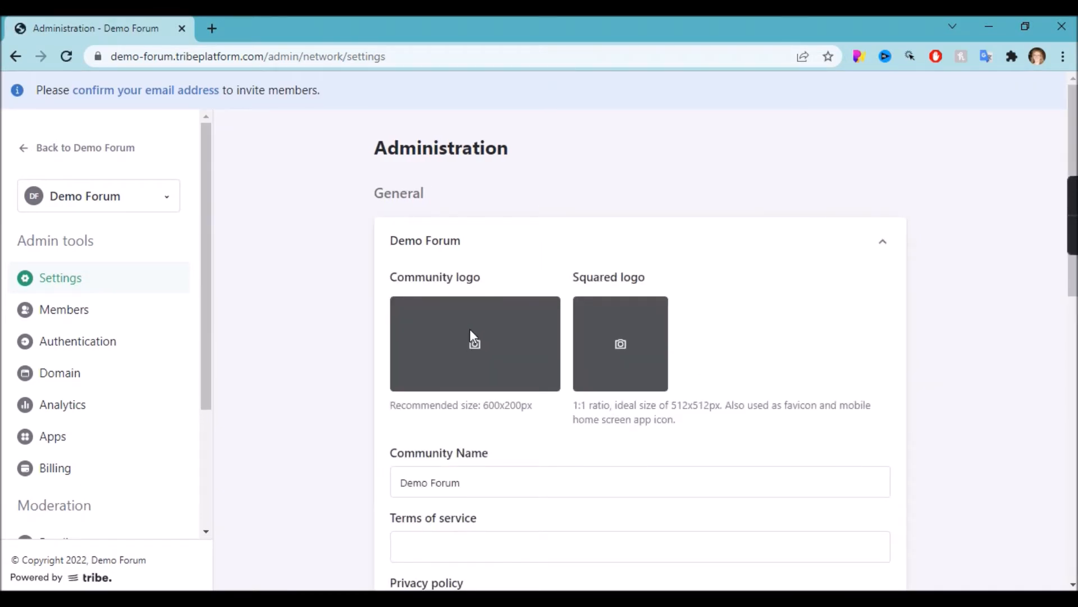
click(470, 332)
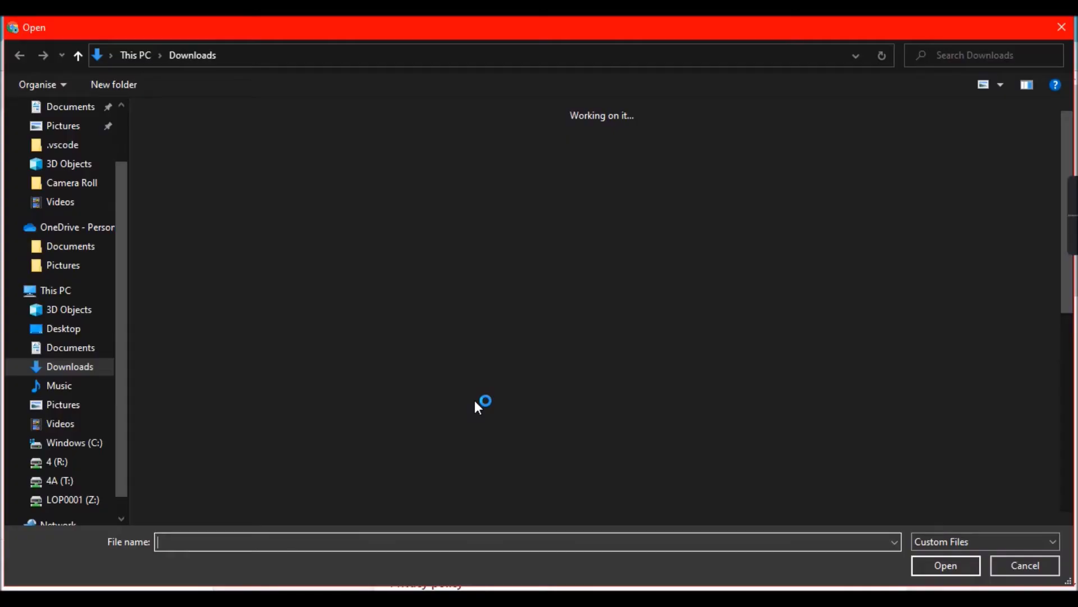
scroll(476, 406, down, 10)
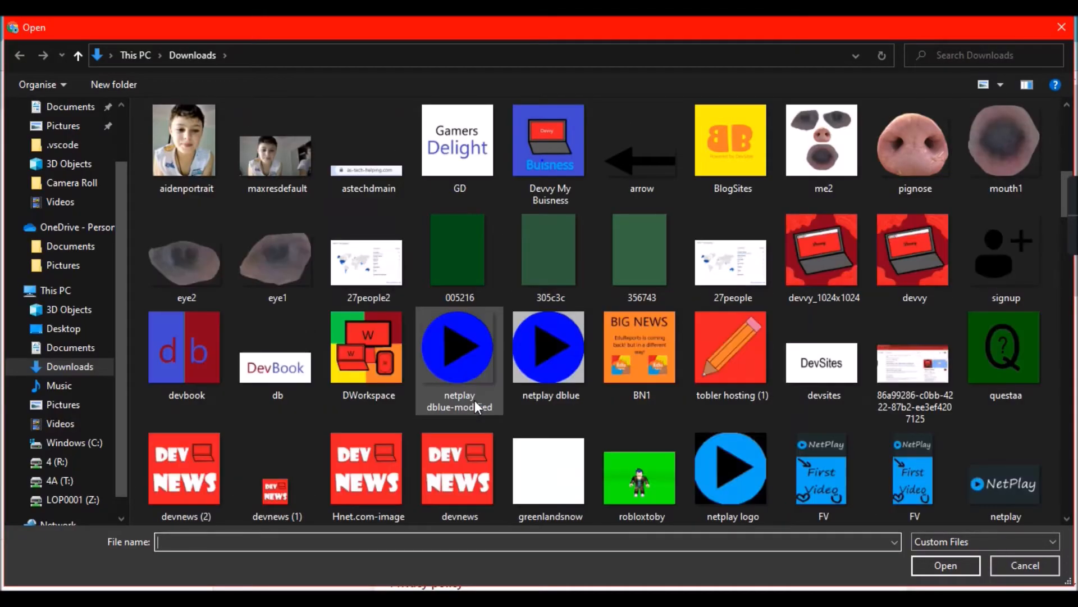
scroll(474, 400, up, 10)
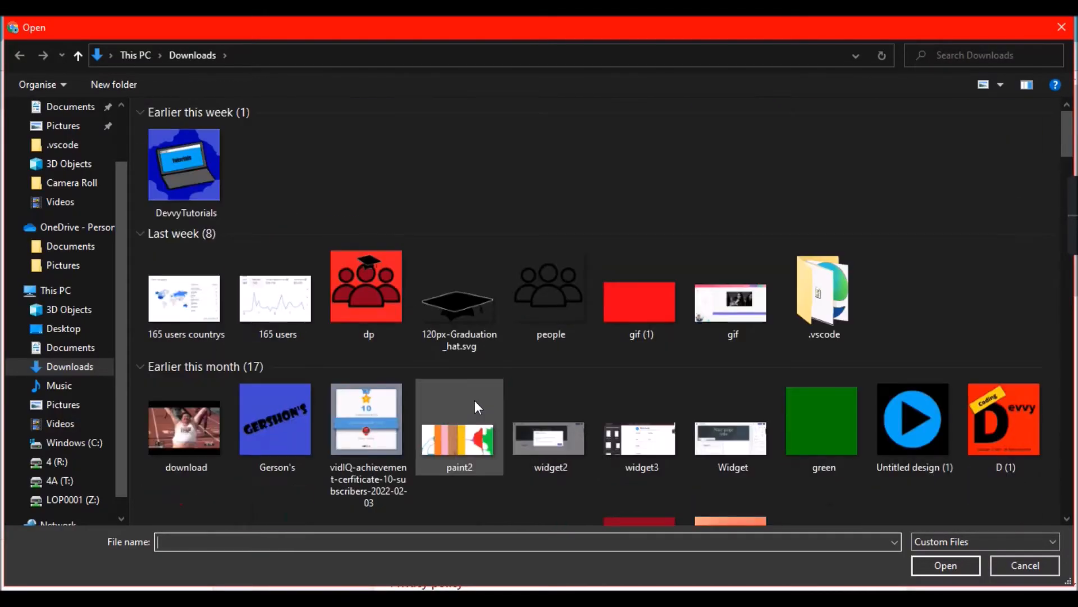
double_click(363, 308)
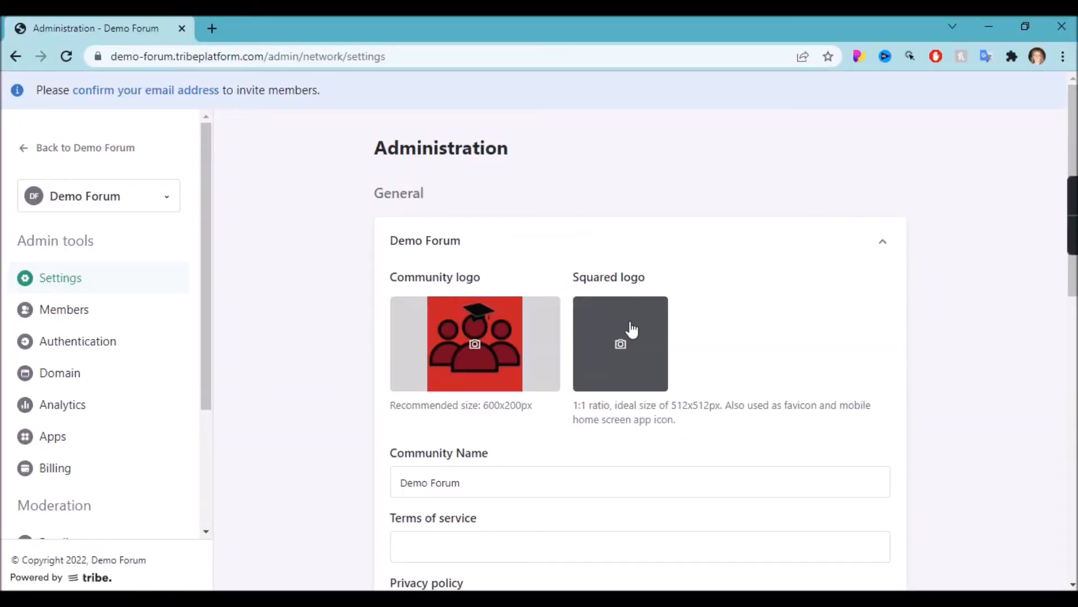
Use the same dp image as the squared logo and save the general settings.
click(632, 371)
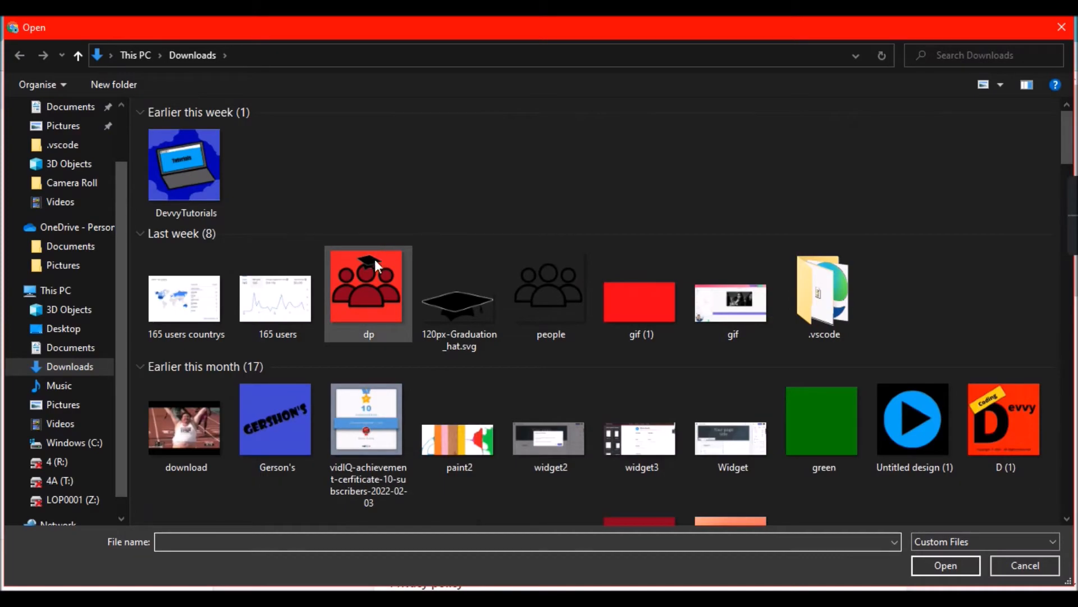
click(372, 260)
double_click(372, 259)
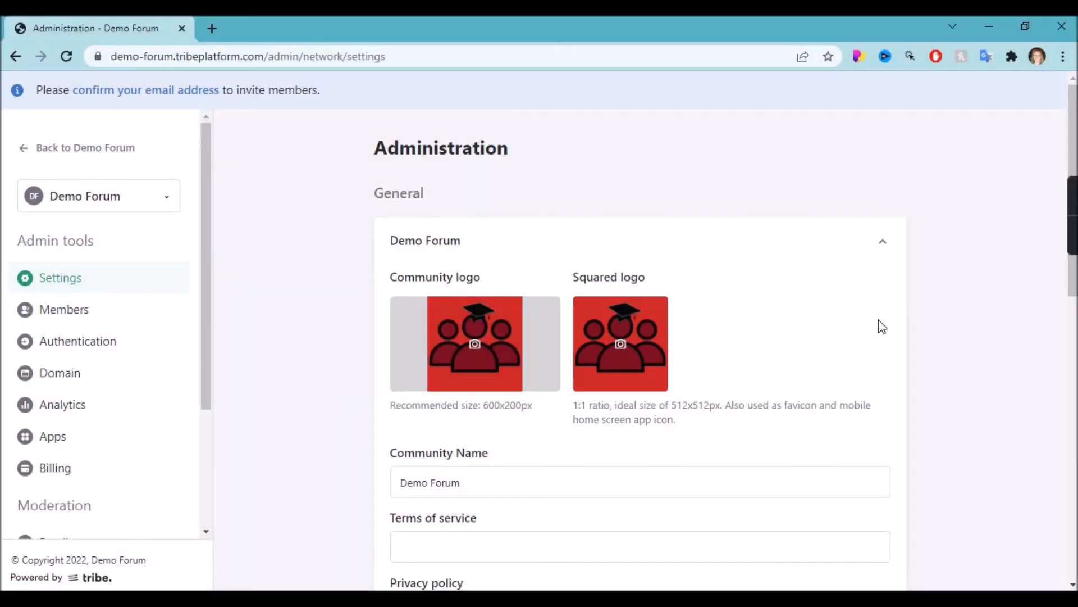
scroll(794, 337, down, 3)
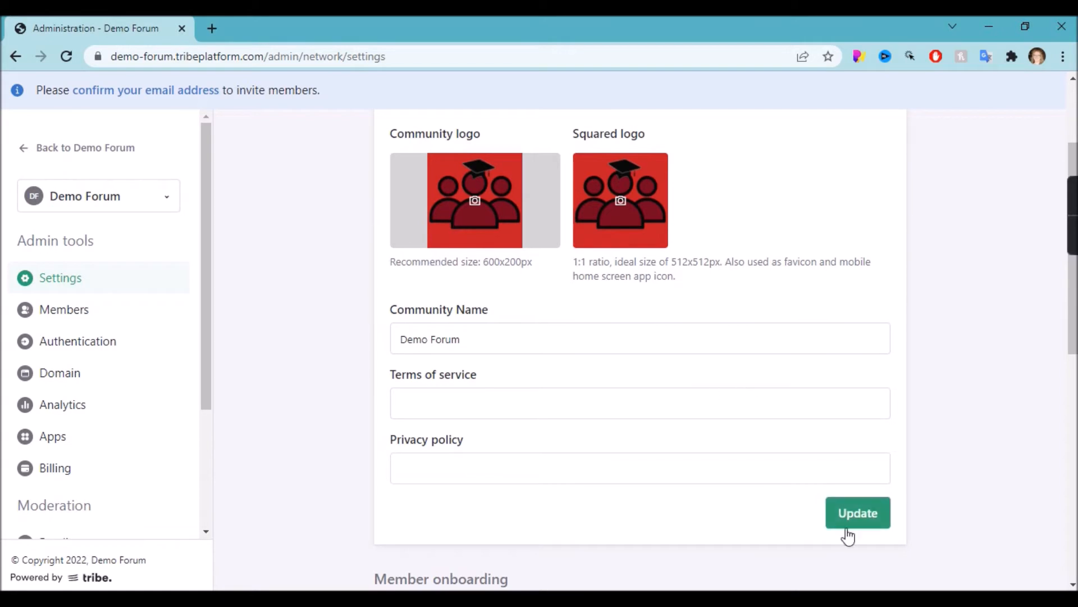
click(856, 516)
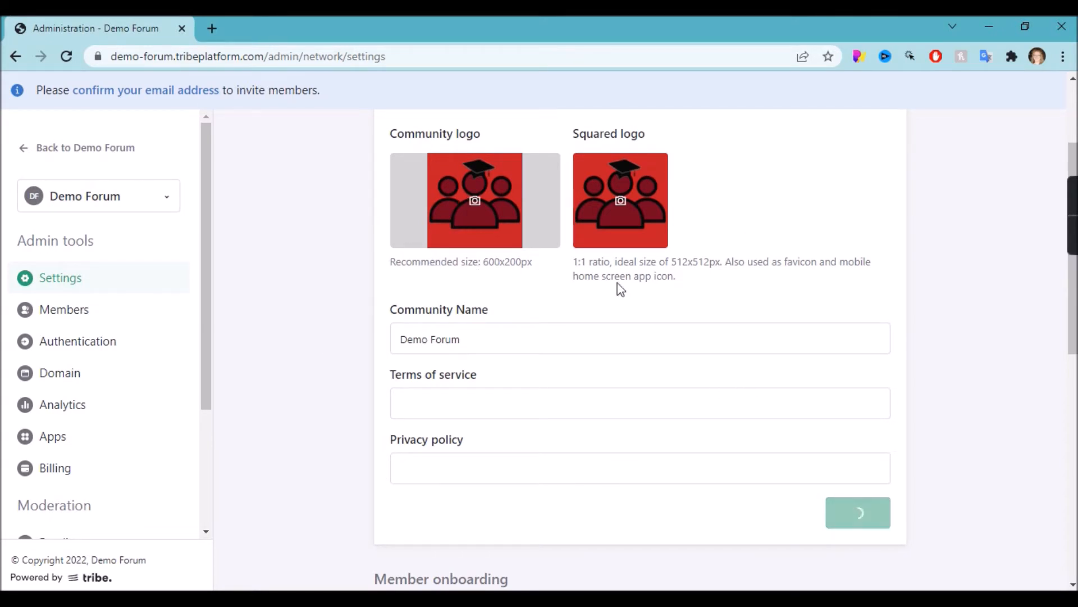
scroll(770, 267, down, 5)
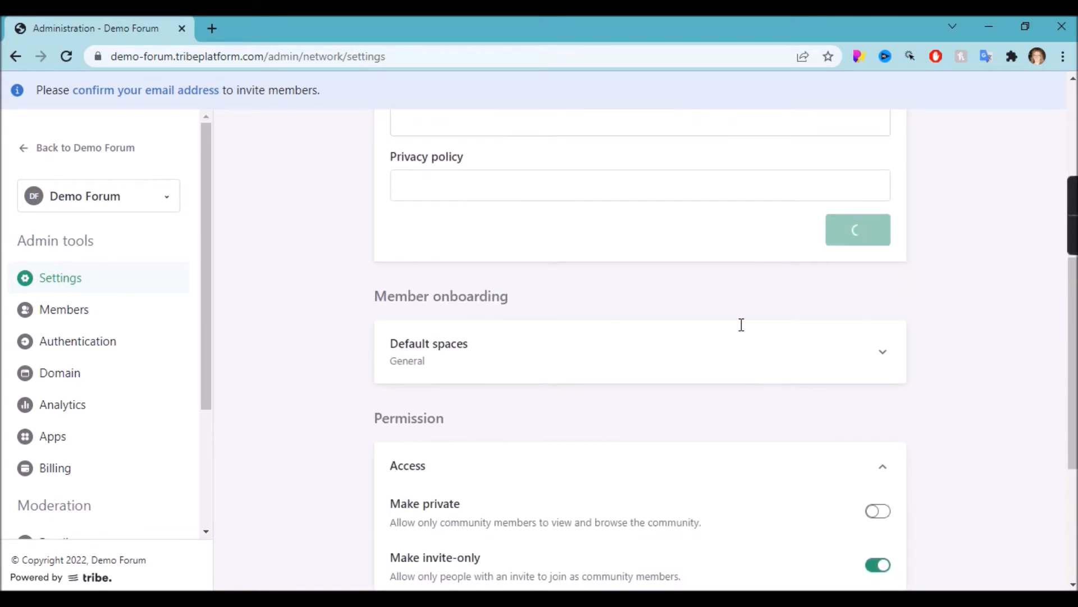
scroll(694, 485, down, 2)
scroll(693, 486, down, 2)
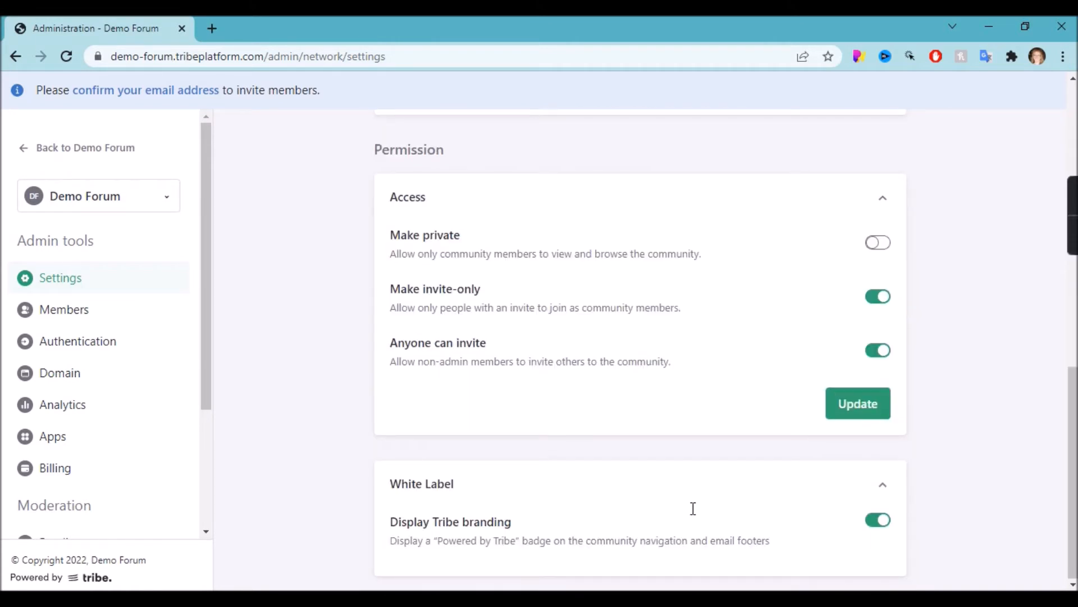
scroll(5, 509, down, 3)
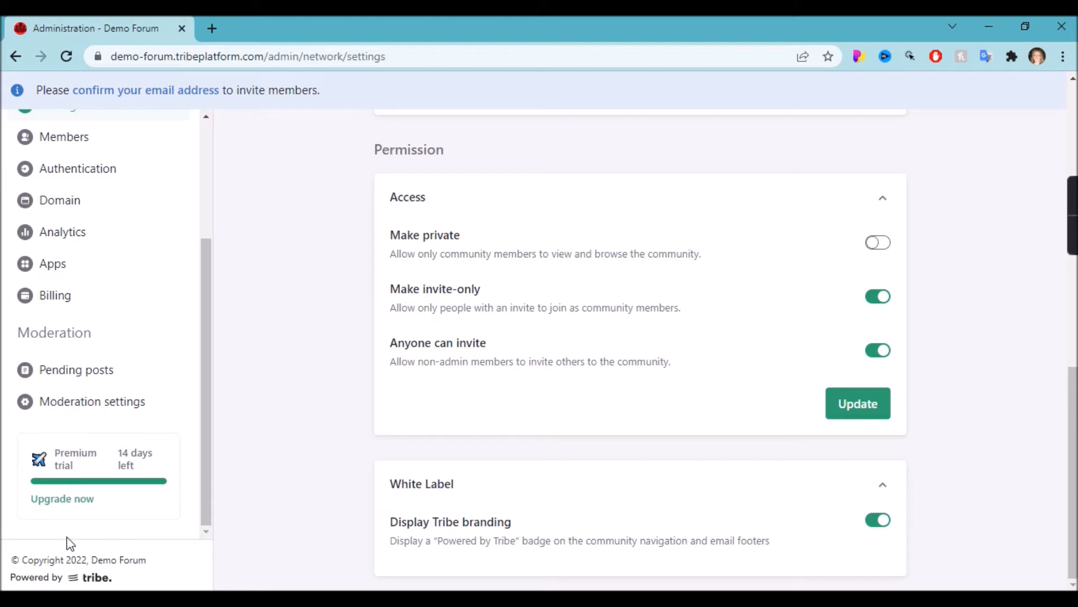
click(98, 330)
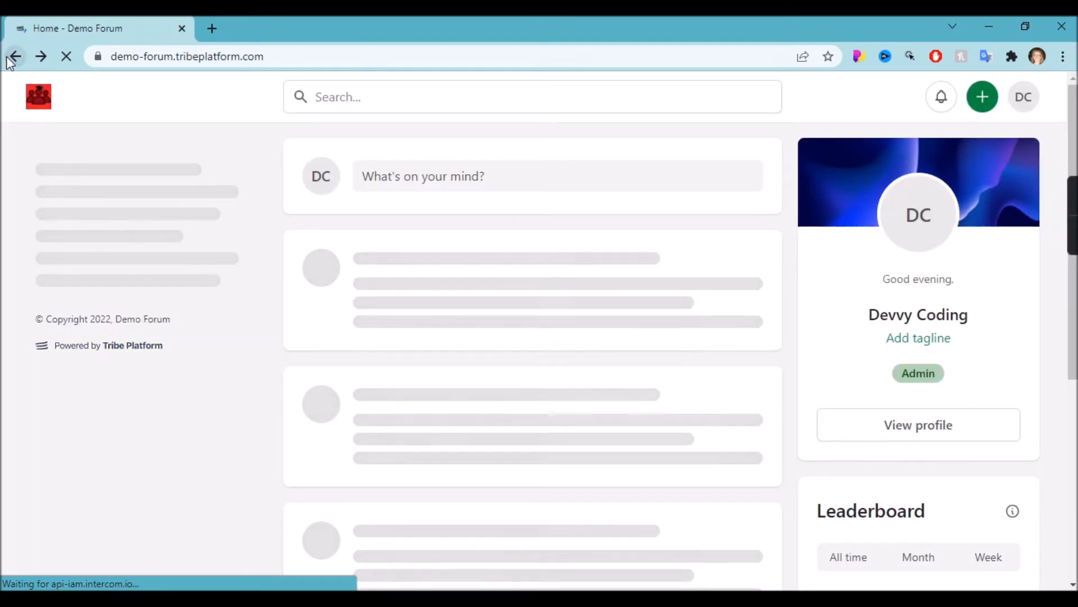
click(12, 57)
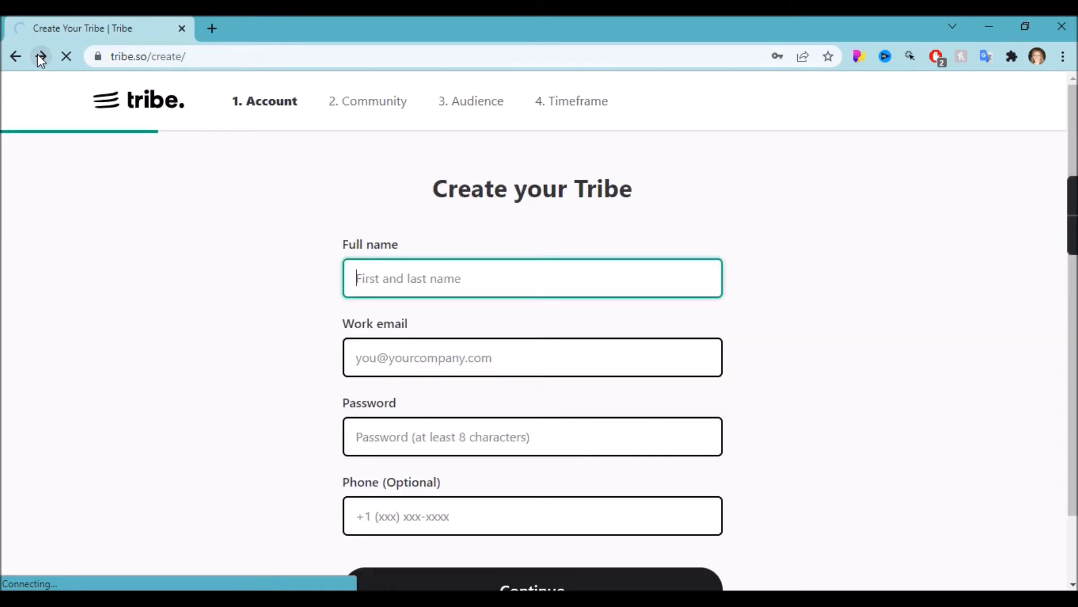
click(39, 56)
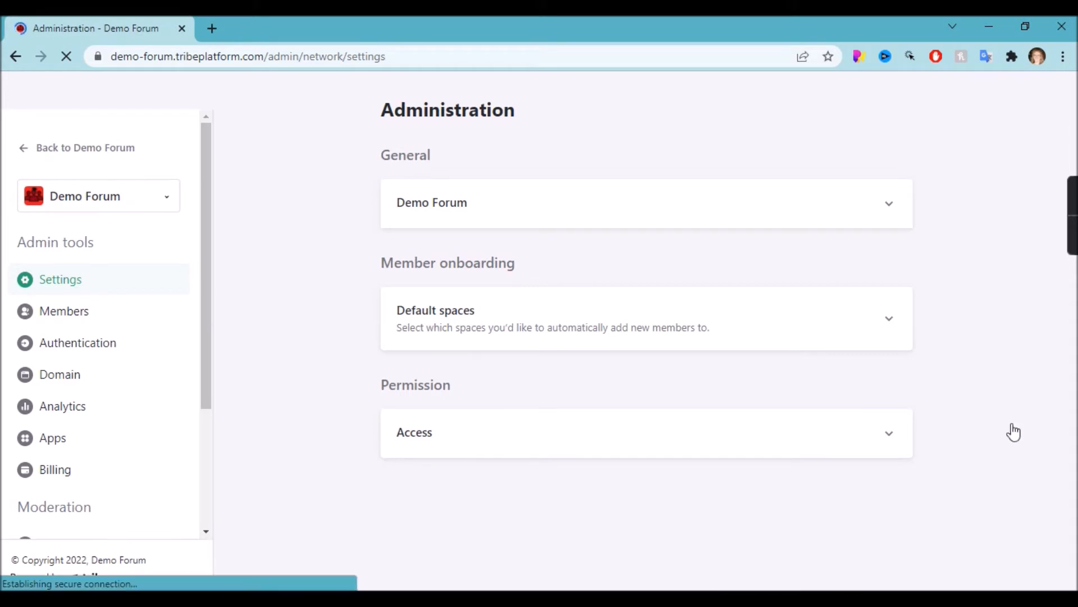
scroll(1015, 430, down, 7)
scroll(1014, 430, down, 3)
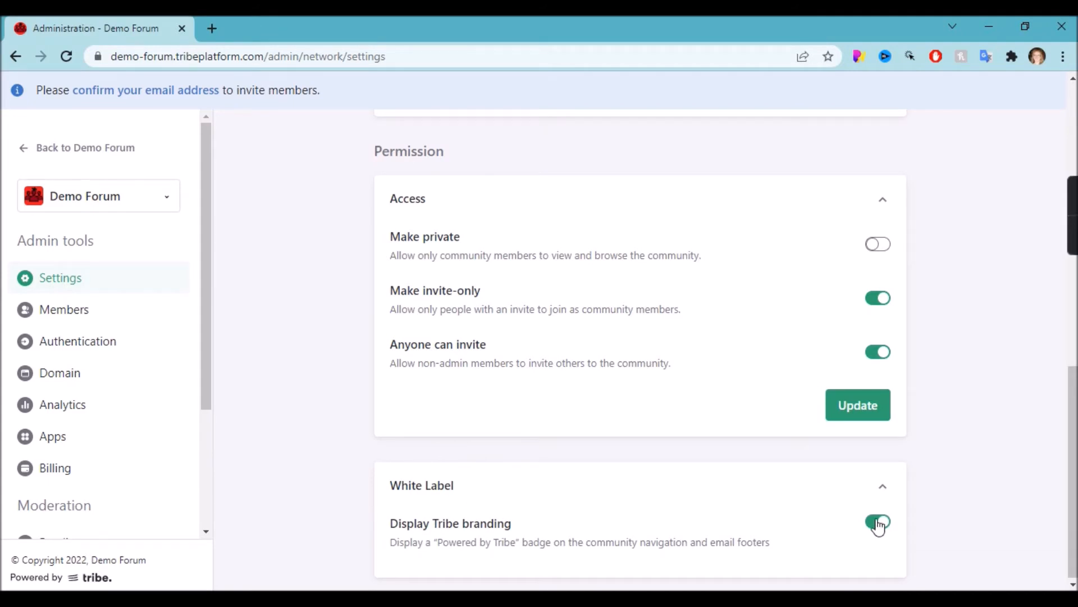
Turn off Display Tribe branding and Make invite-only, then save the Access settings.
click(740, 555)
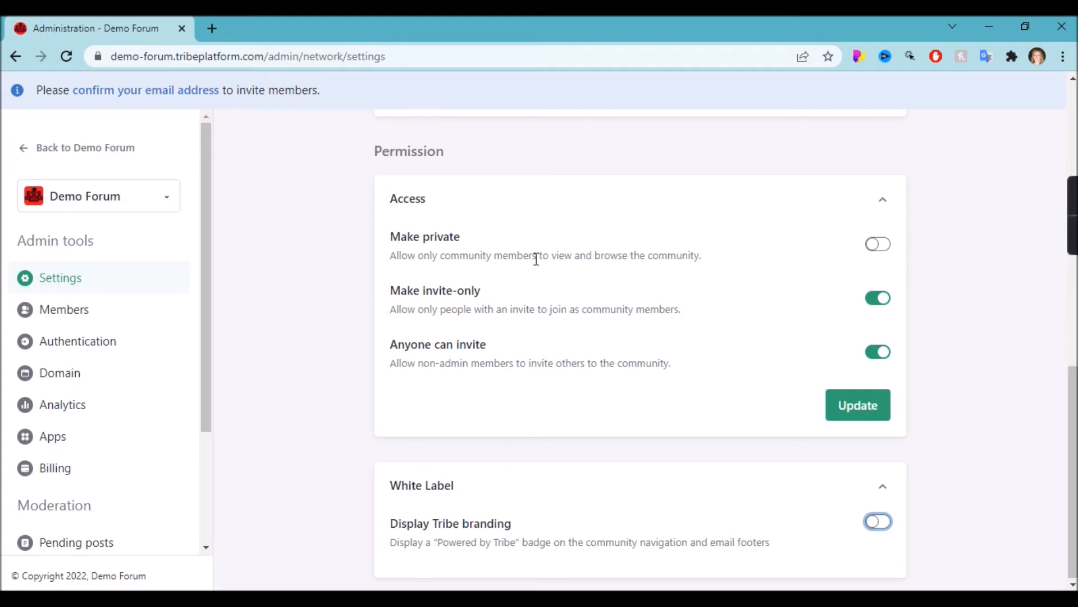
click(879, 298)
click(842, 404)
Try moving the community to demoforum.devvycoding.com.au from the Domain settings.
click(61, 379)
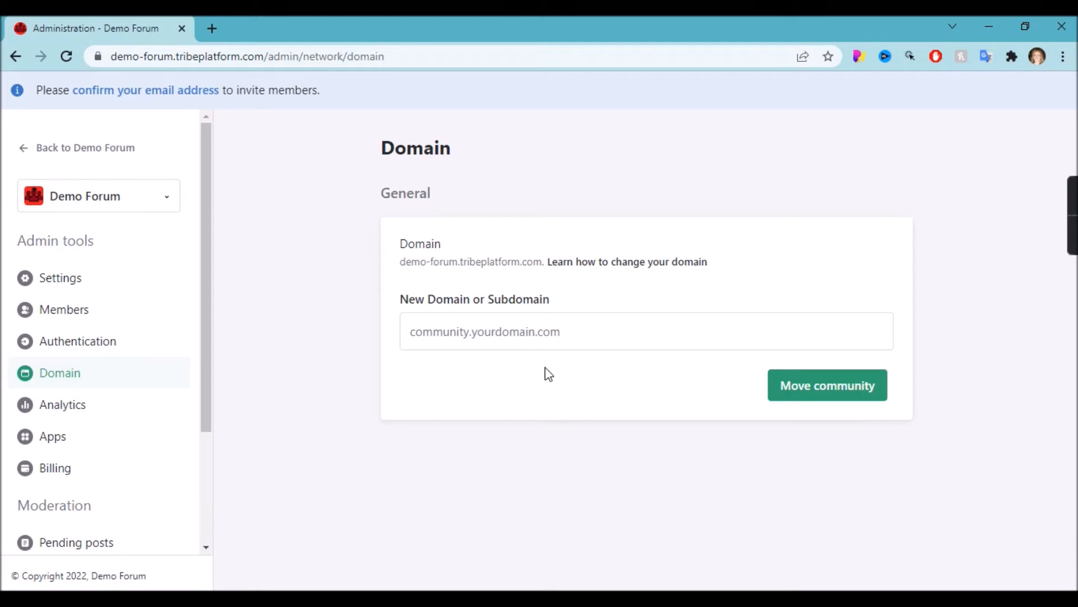
click(502, 324)
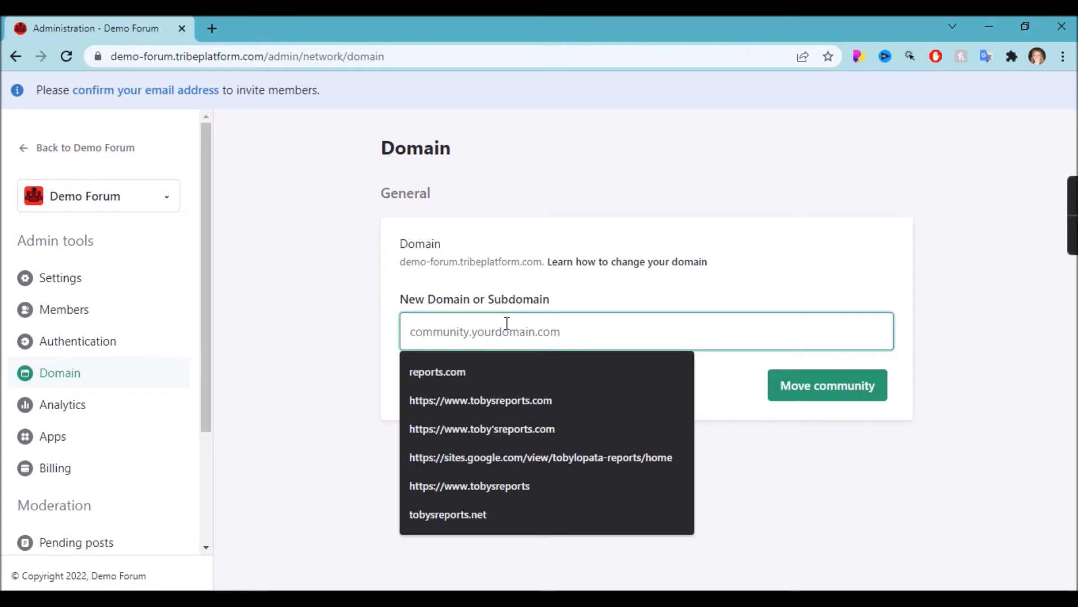
text(dem)
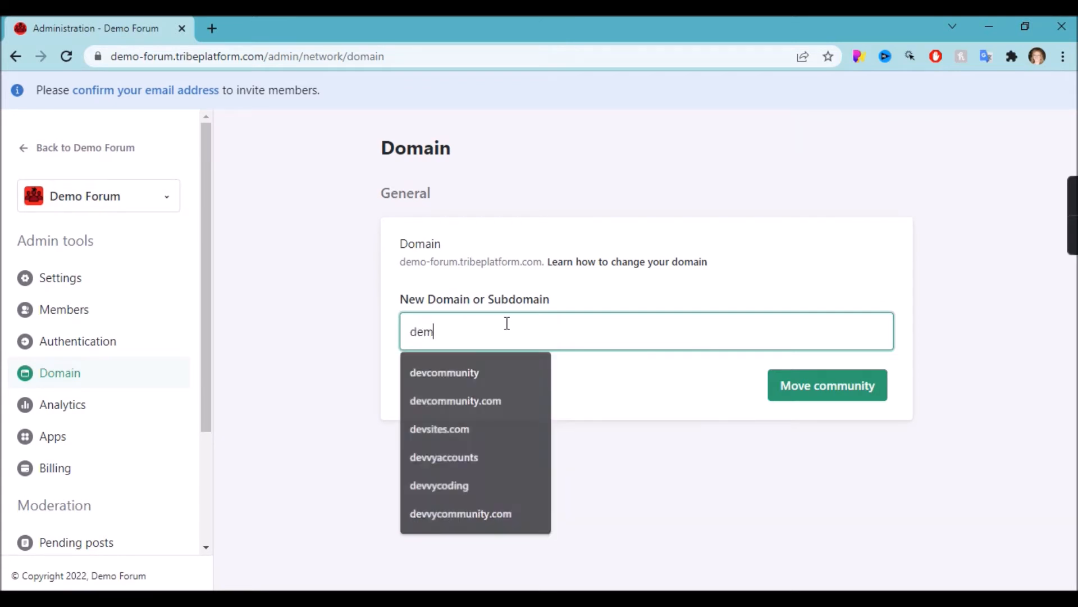
text(oforu)
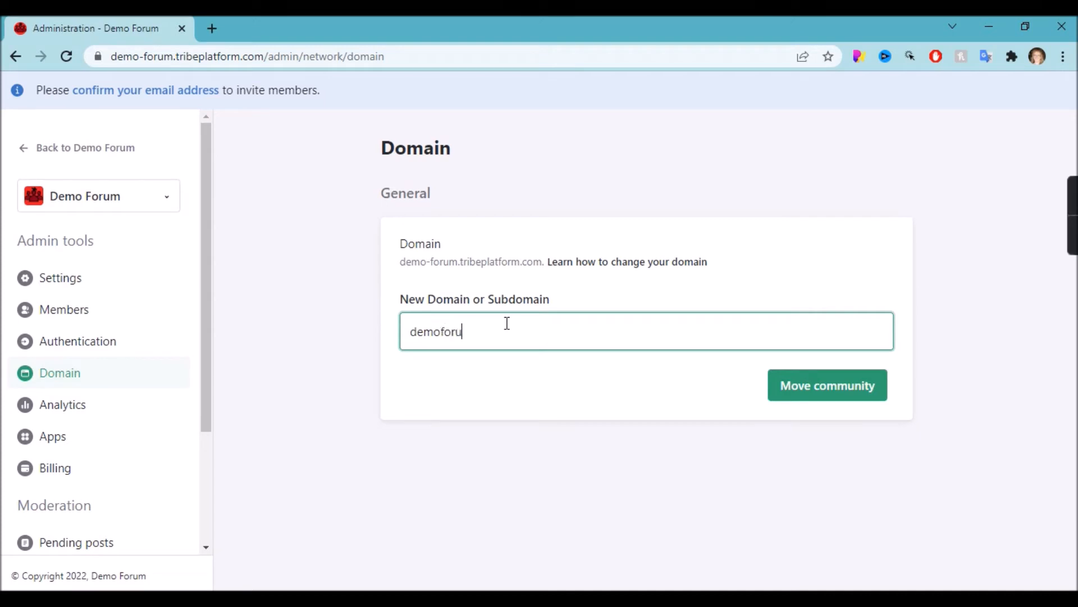
text(m.devvycoding.com.au)
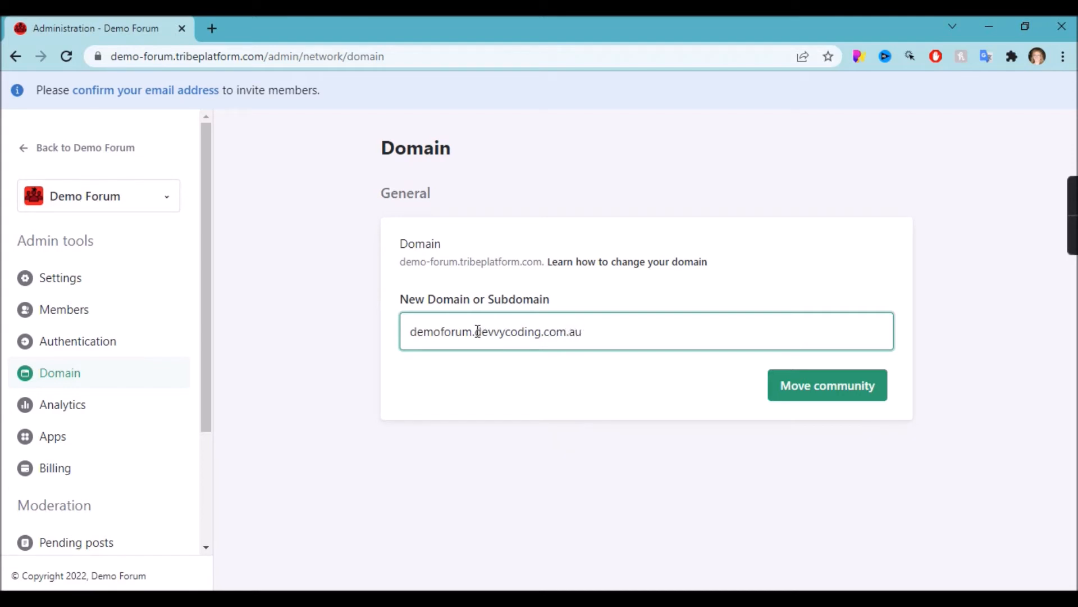
drag(475, 331, 645, 320)
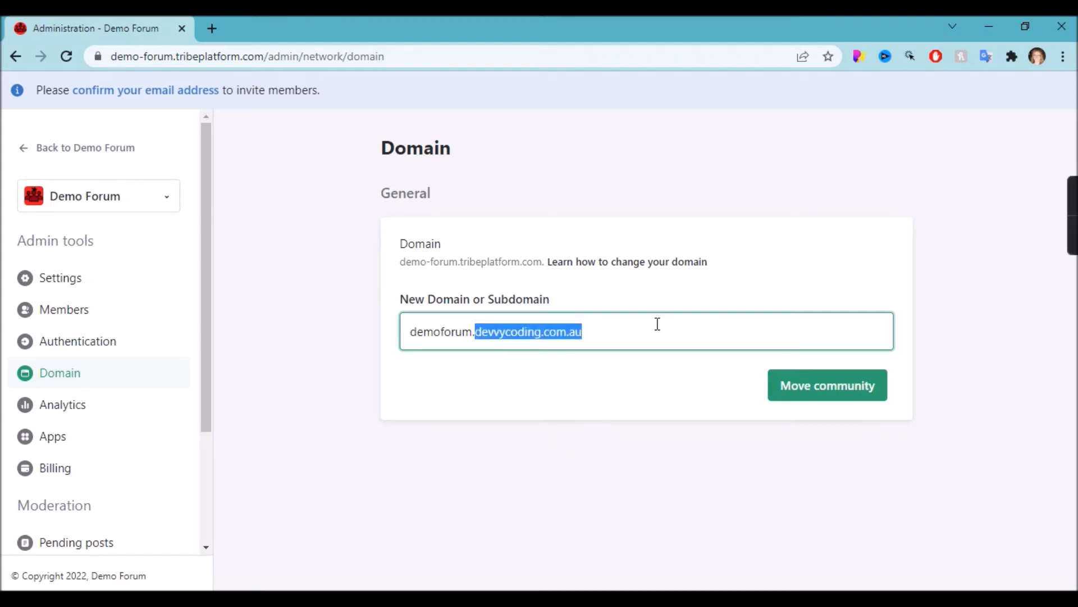
click(657, 323)
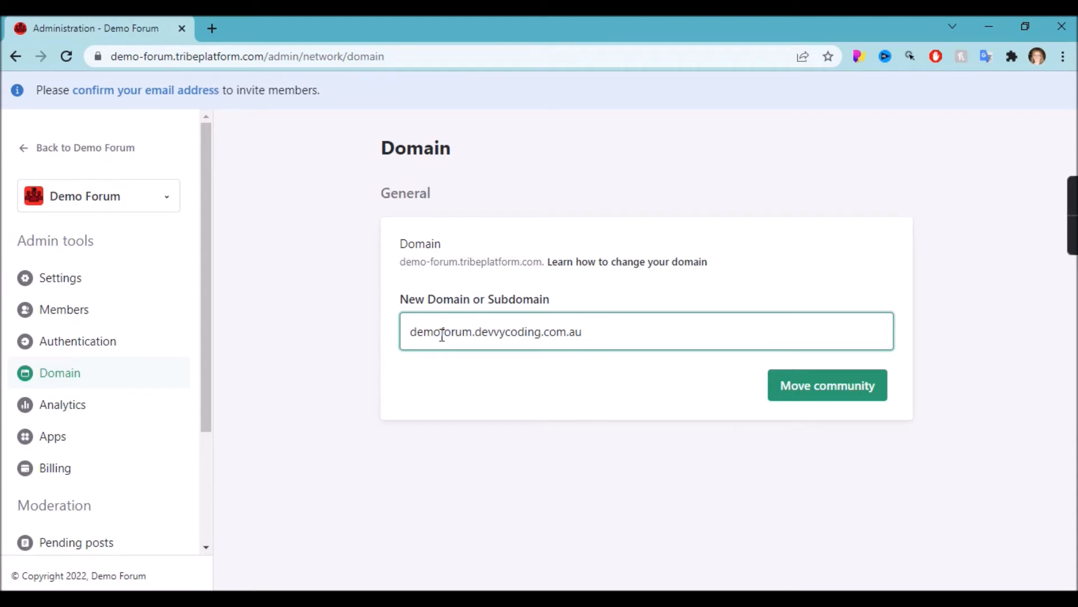
click(832, 391)
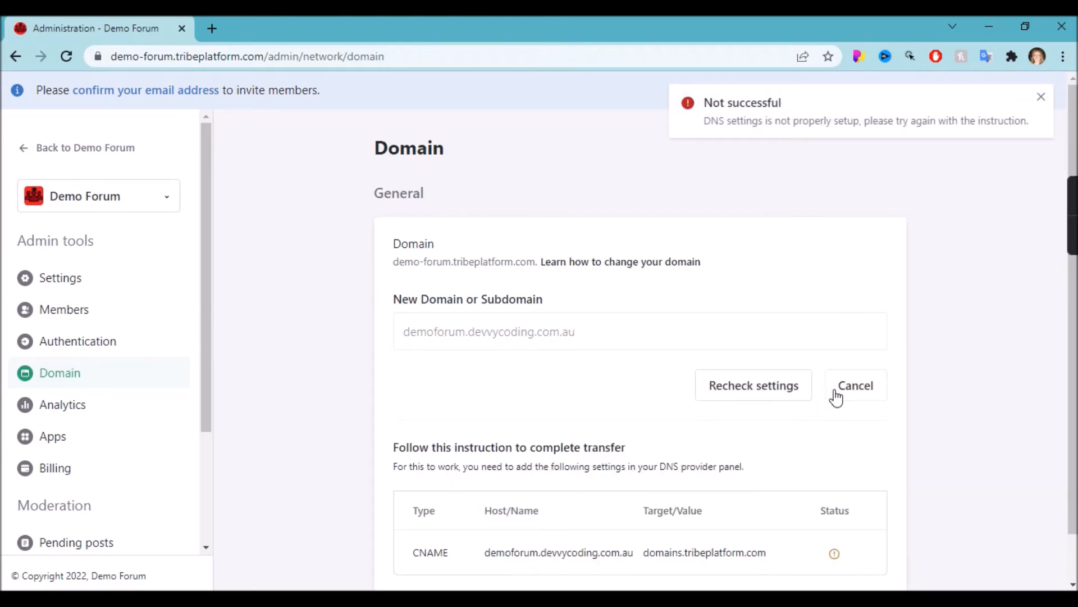
scroll(836, 397, down, 1)
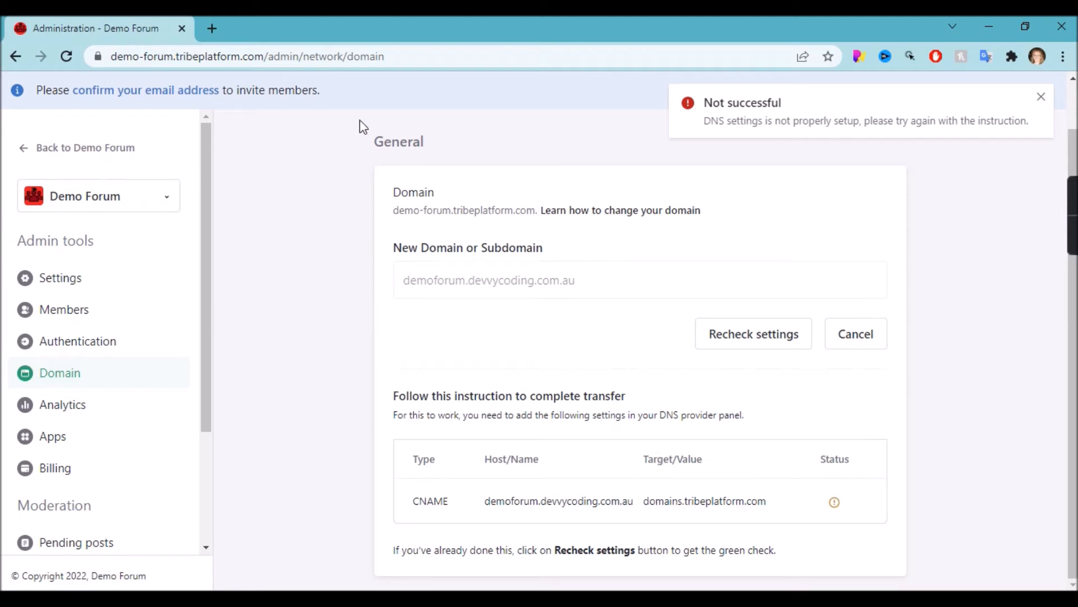
click(212, 26)
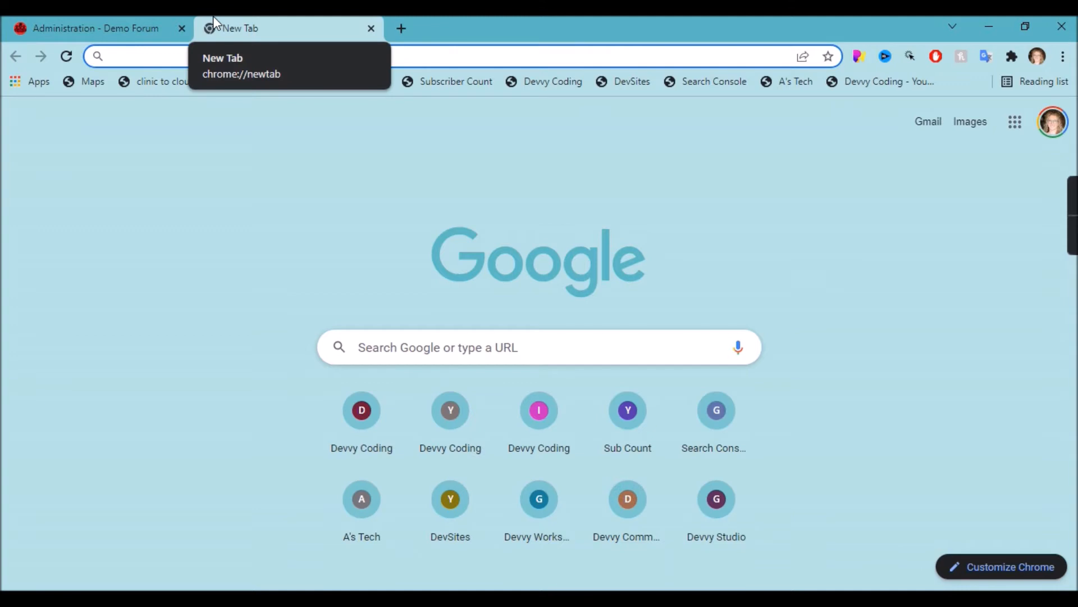
Go to godaddy.com and open the account's My Products list.
text(go)
key(Return)
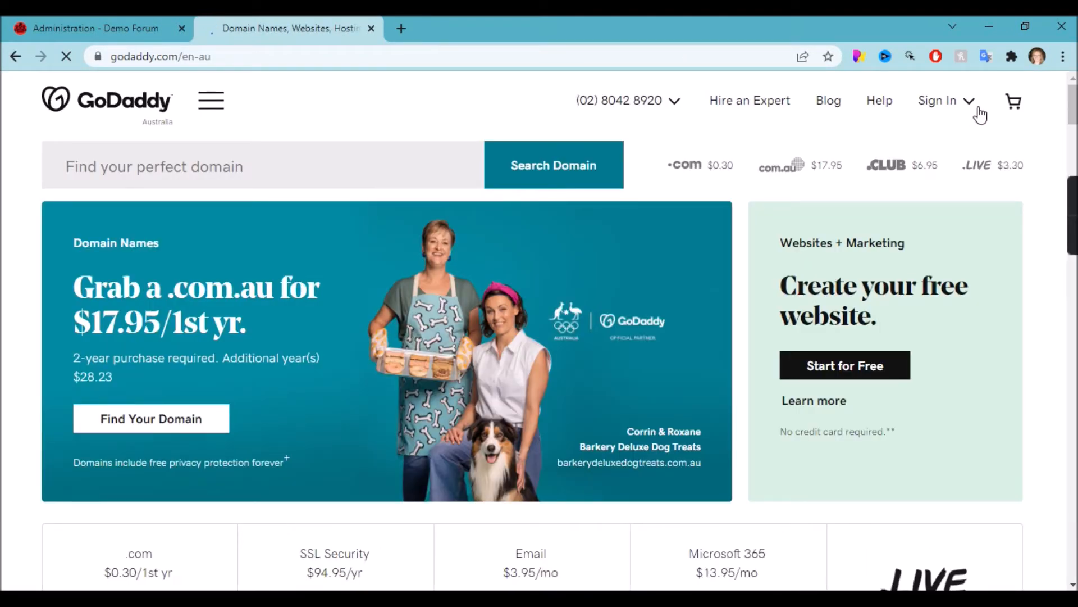
click(949, 107)
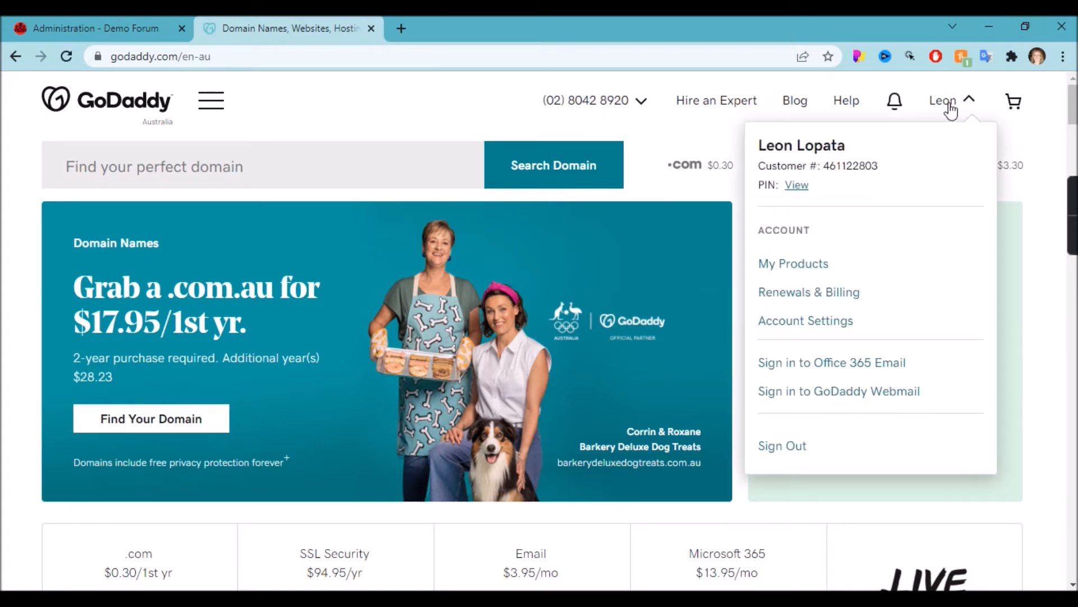
click(797, 264)
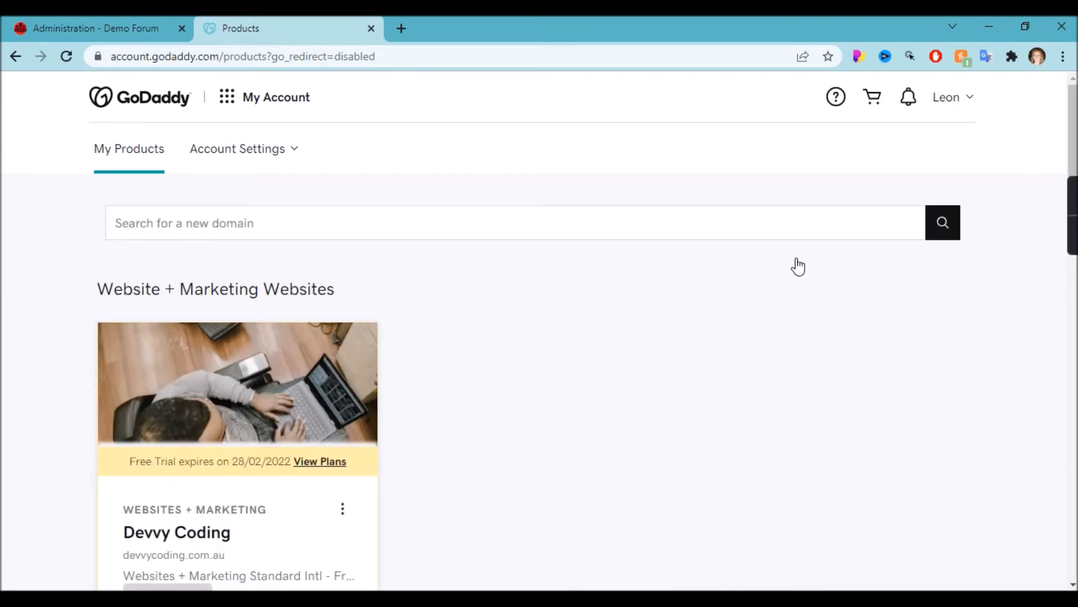
Open DNS management for devvycoding.com.au and start a new DNS record.
scroll(798, 267, down, 3)
scroll(798, 266, down, 7)
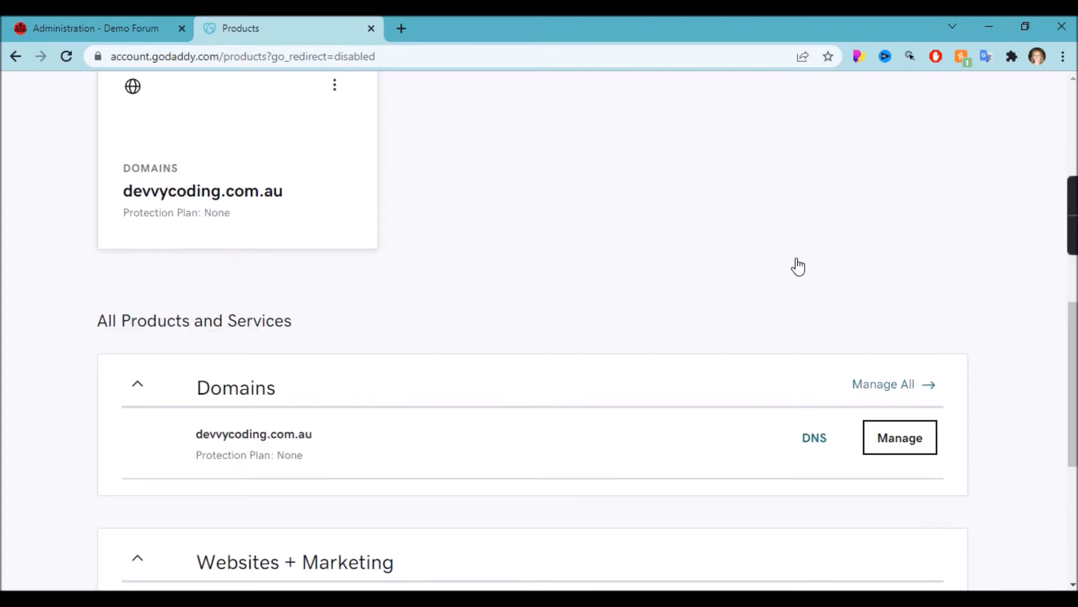
scroll(809, 389, down, 1)
click(808, 406)
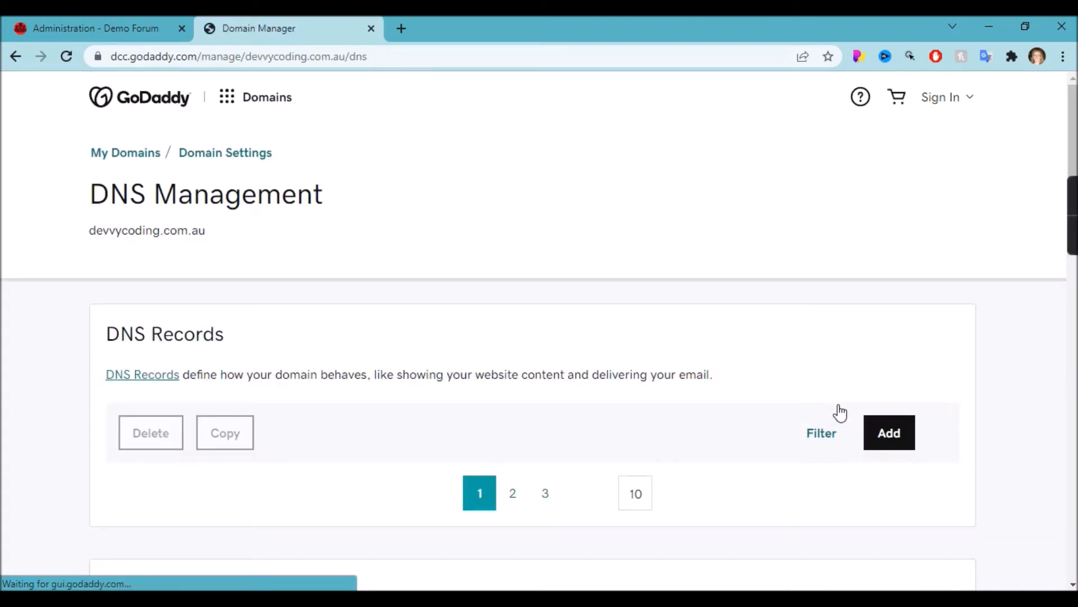
click(885, 433)
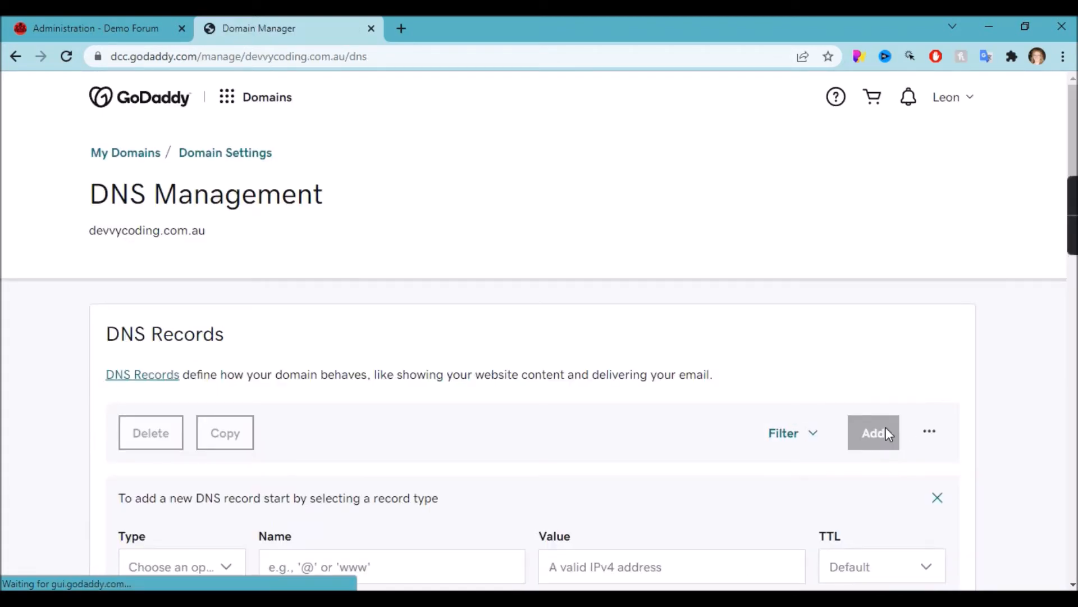
scroll(871, 429, down, 3)
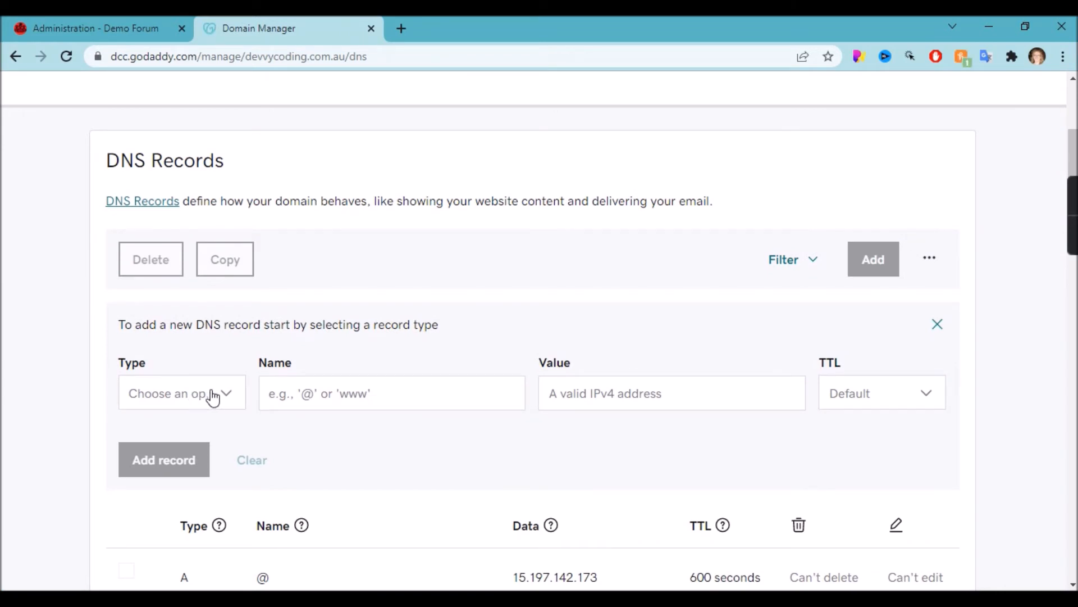
Make the new record a CNAME with host name demoforum.devvycoding.com.au copied from Tribe.
click(212, 395)
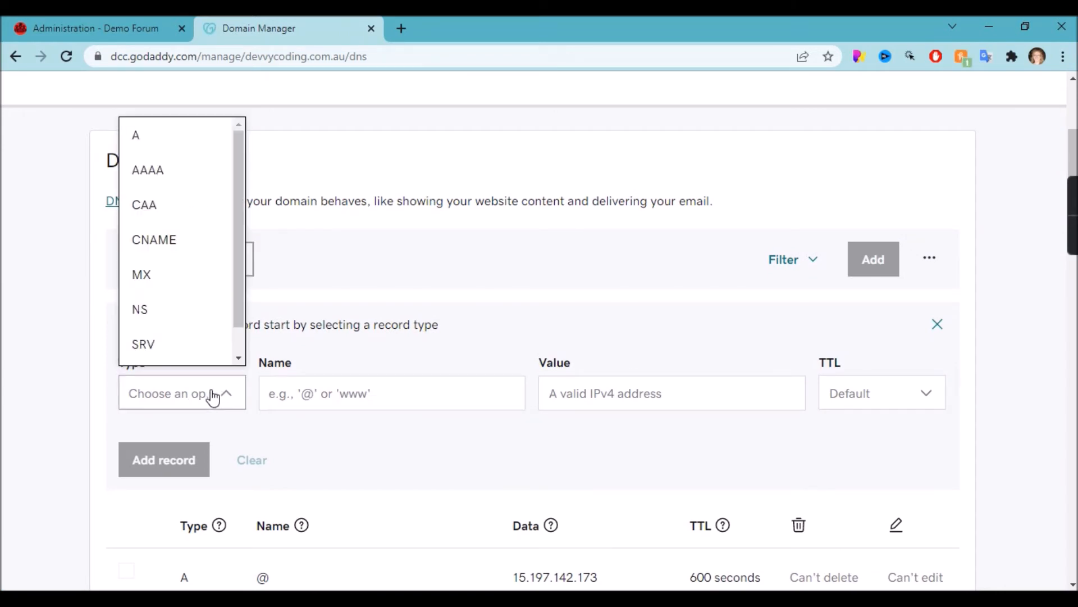
click(152, 242)
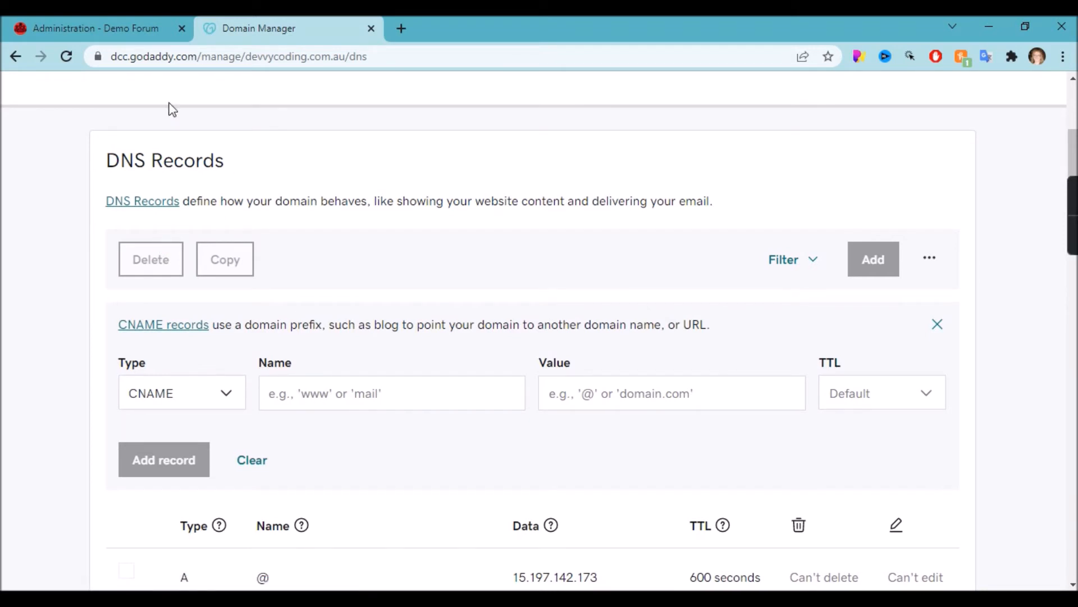
click(95, 25)
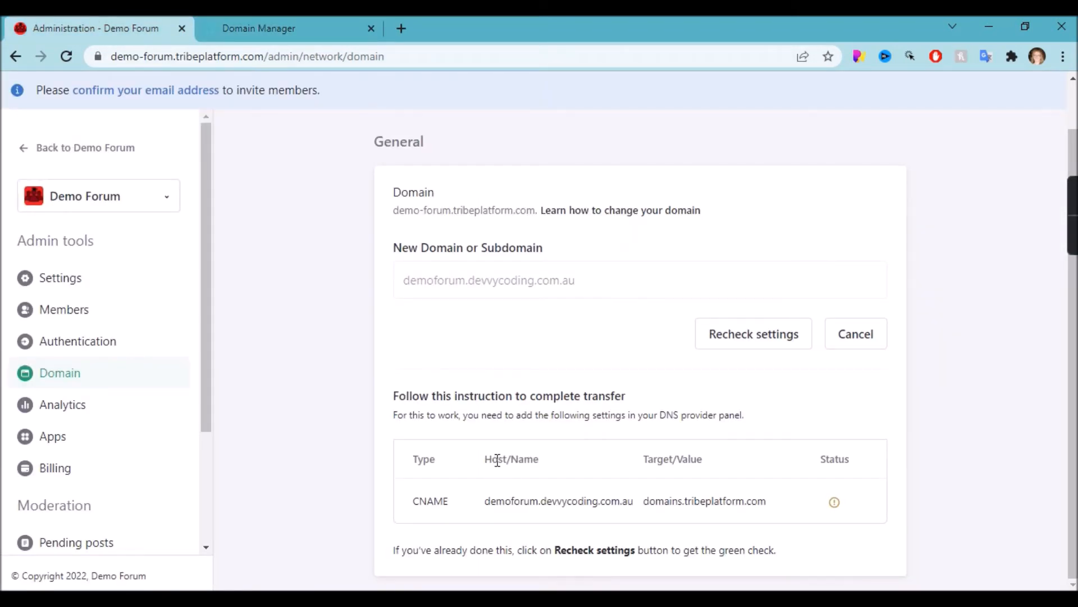
drag(485, 500, 637, 511)
key(ctrl+c)
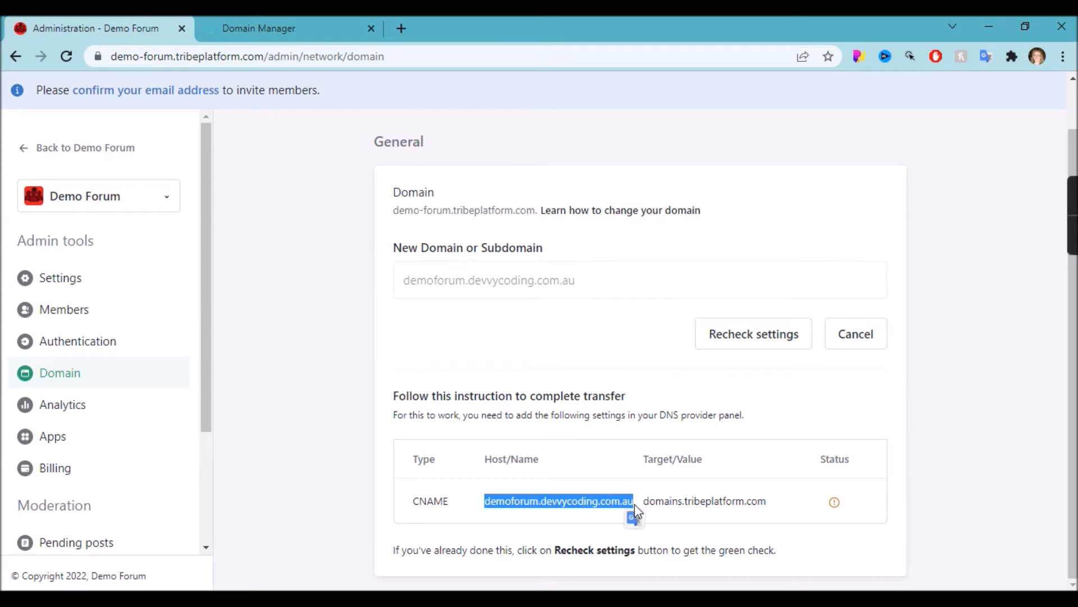
click(251, 26)
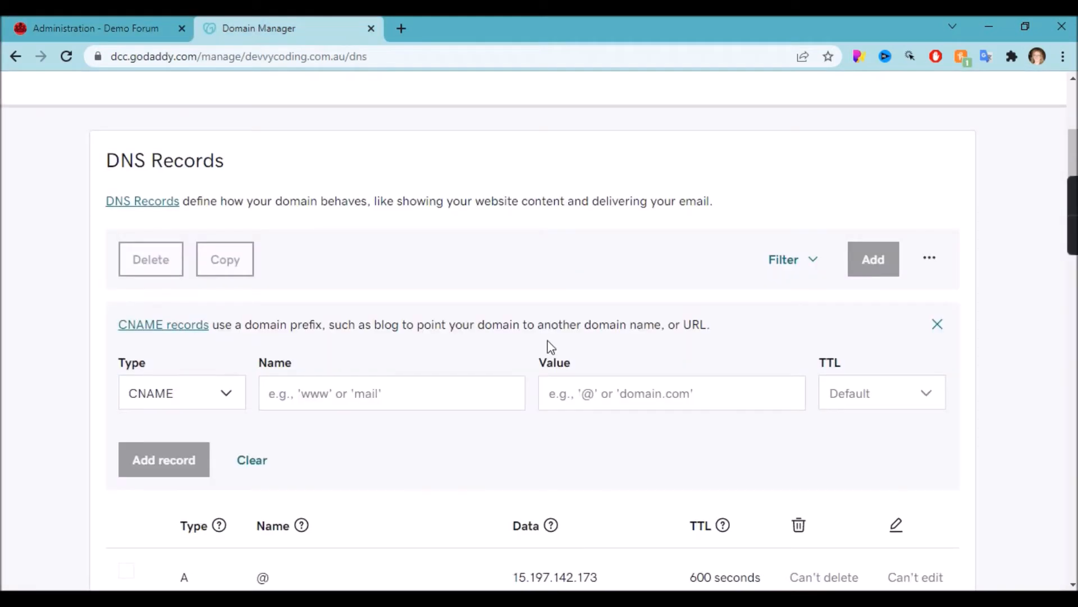
click(343, 381)
key(ctrl+v)
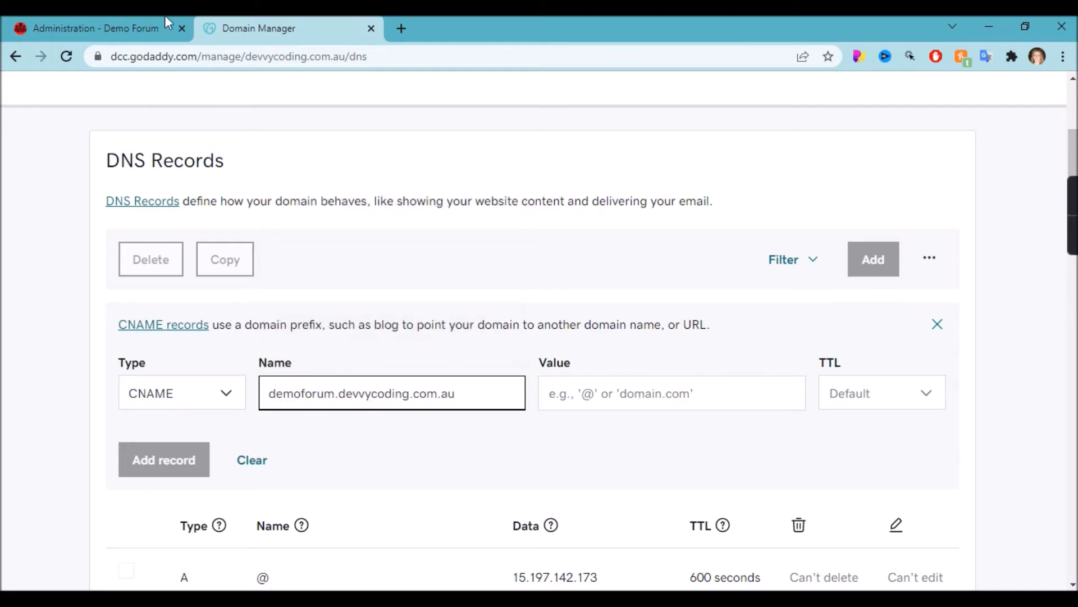
Set the CNAME value to domains.tribeplatform.com, save and confirm it, then return to Tribe.
click(140, 26)
drag(644, 500, 775, 513)
key(ctrl+c)
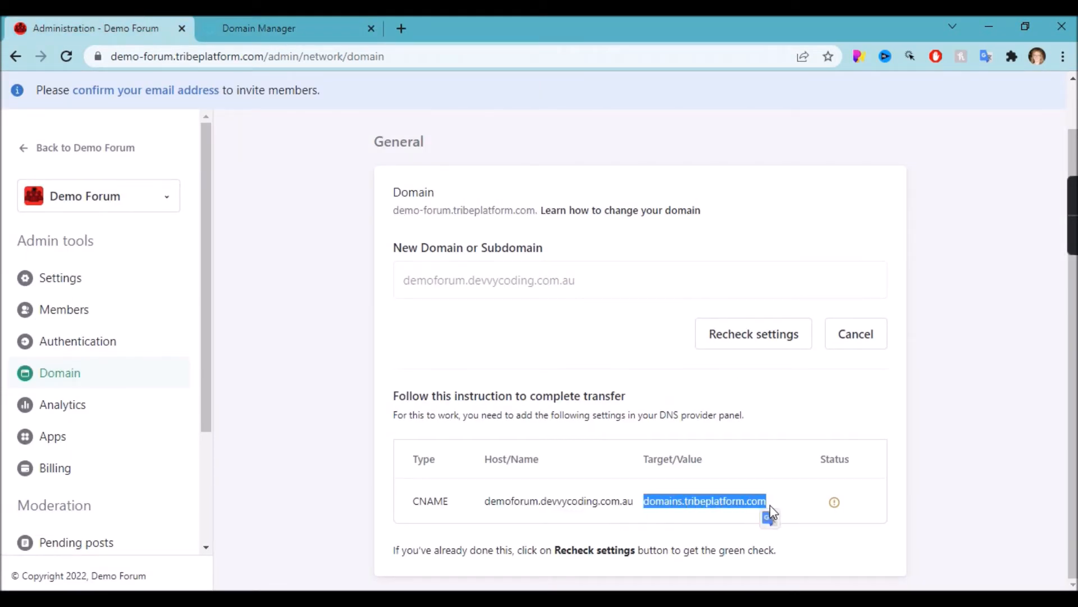
click(322, 19)
click(645, 390)
key(ctrl+v)
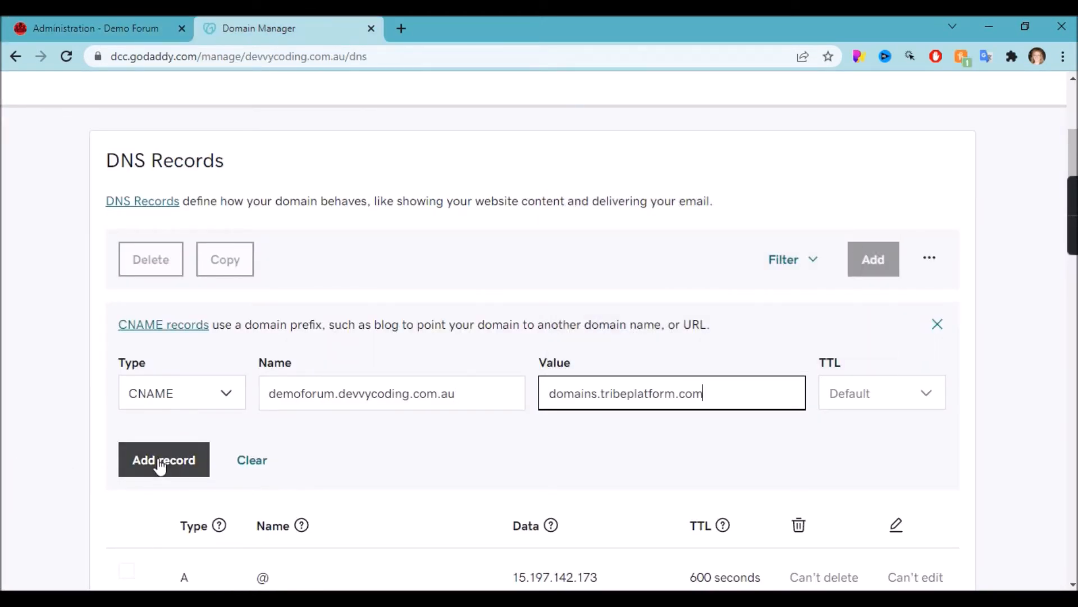
click(161, 461)
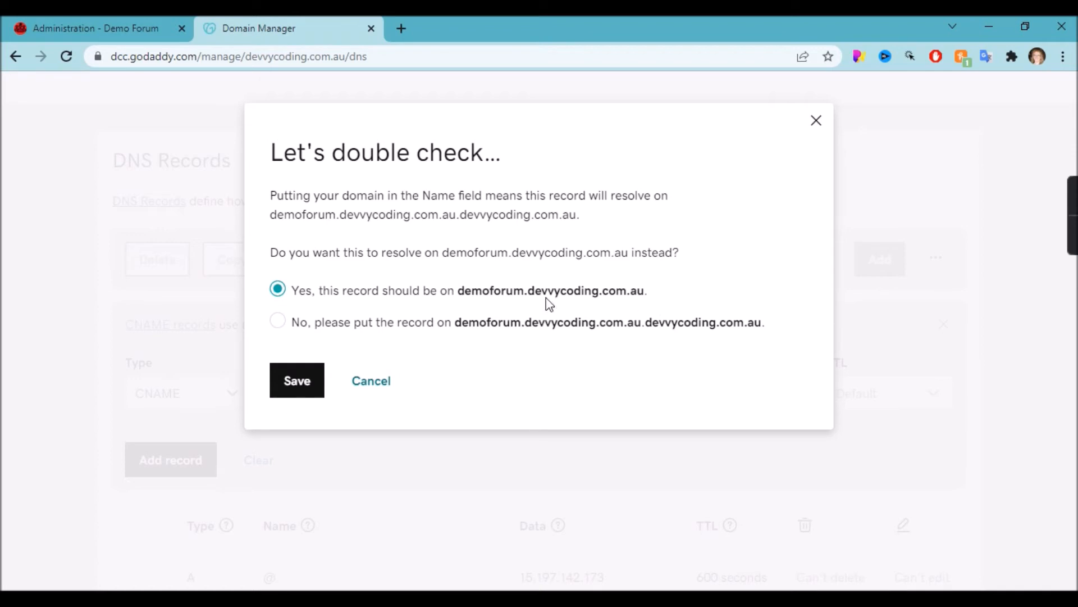
click(290, 379)
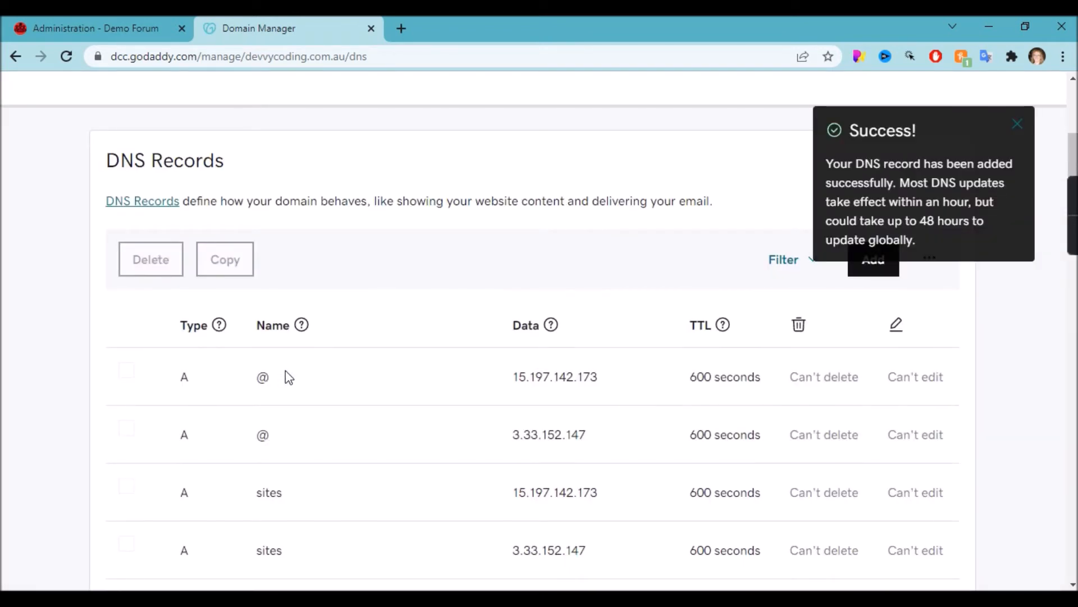
click(112, 28)
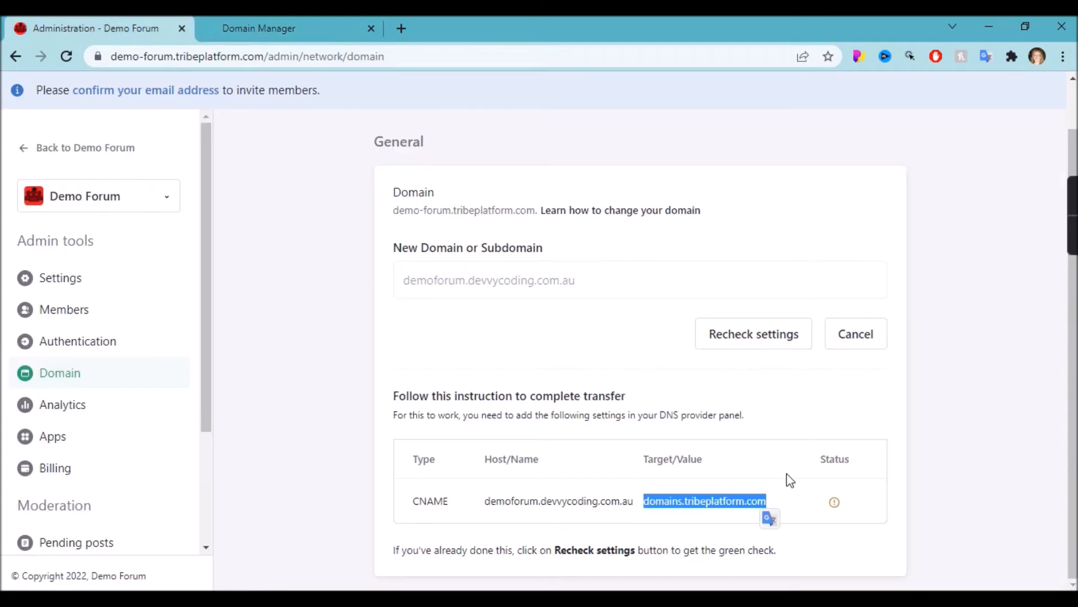
Recheck the DNS settings repeatedly until the demoforum.devvycoding.com.au CNAME record verifies.
click(786, 428)
click(750, 347)
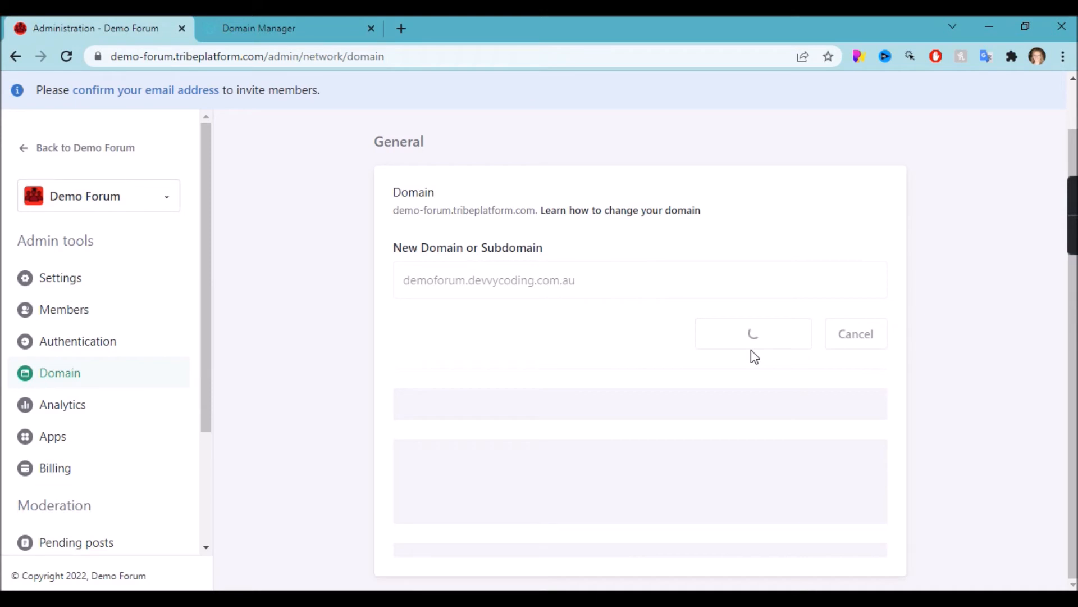
click(752, 337)
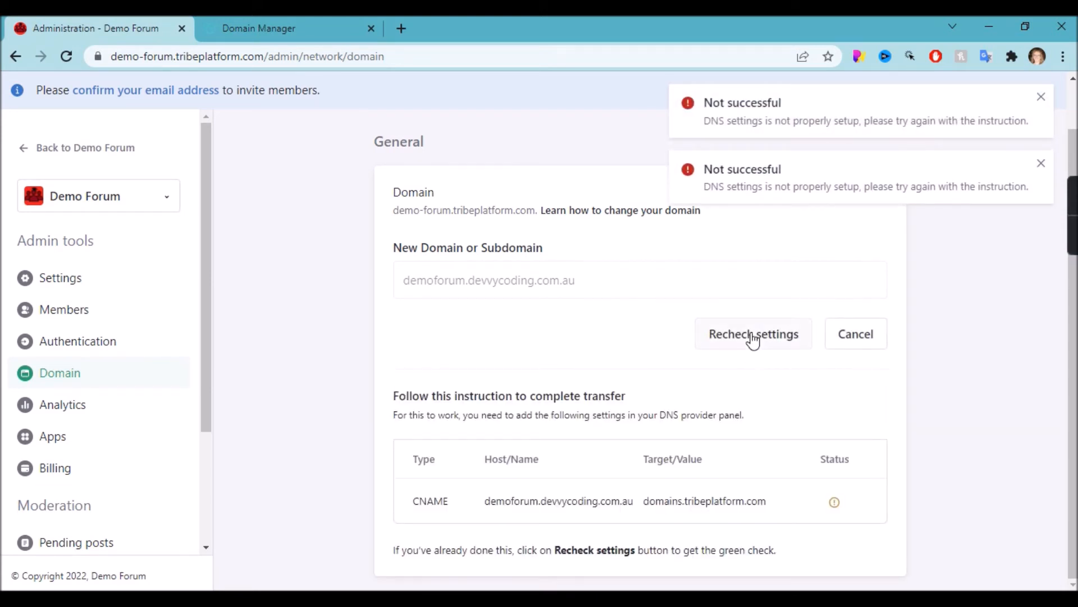
click(752, 337)
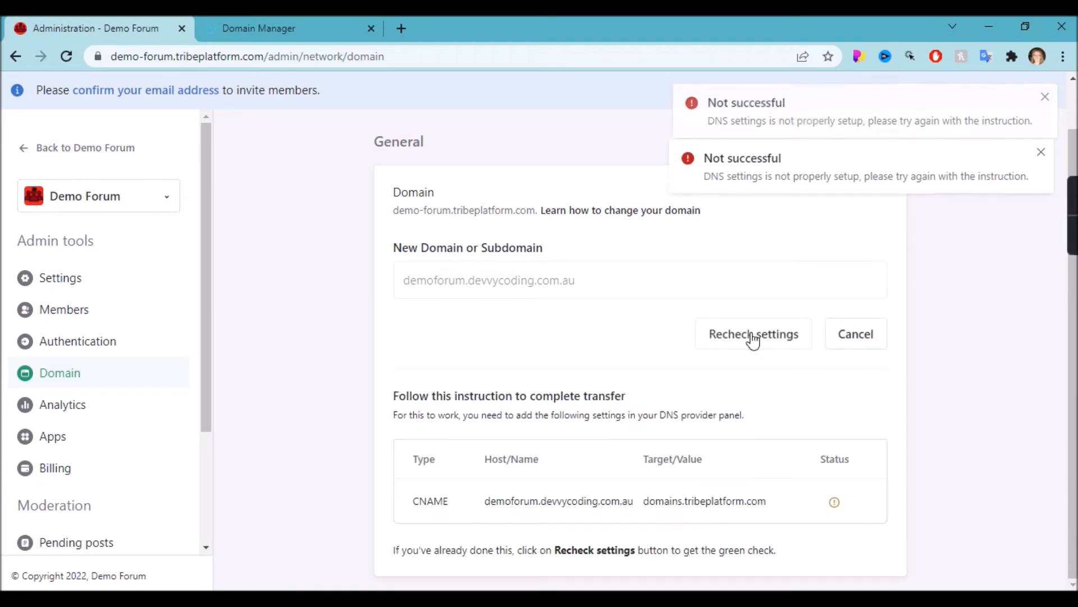
click(752, 337)
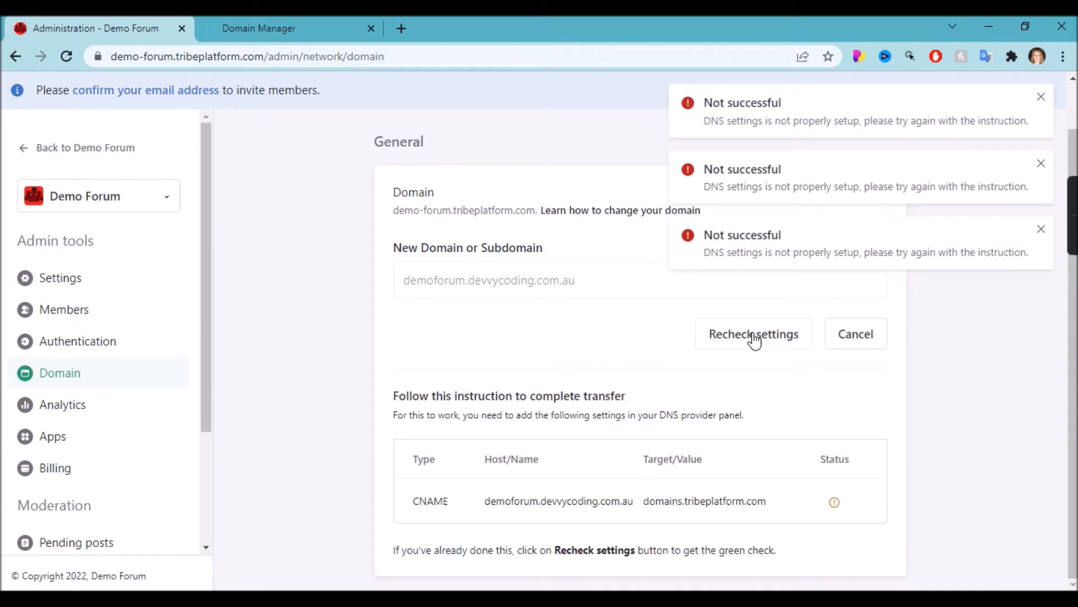
click(754, 337)
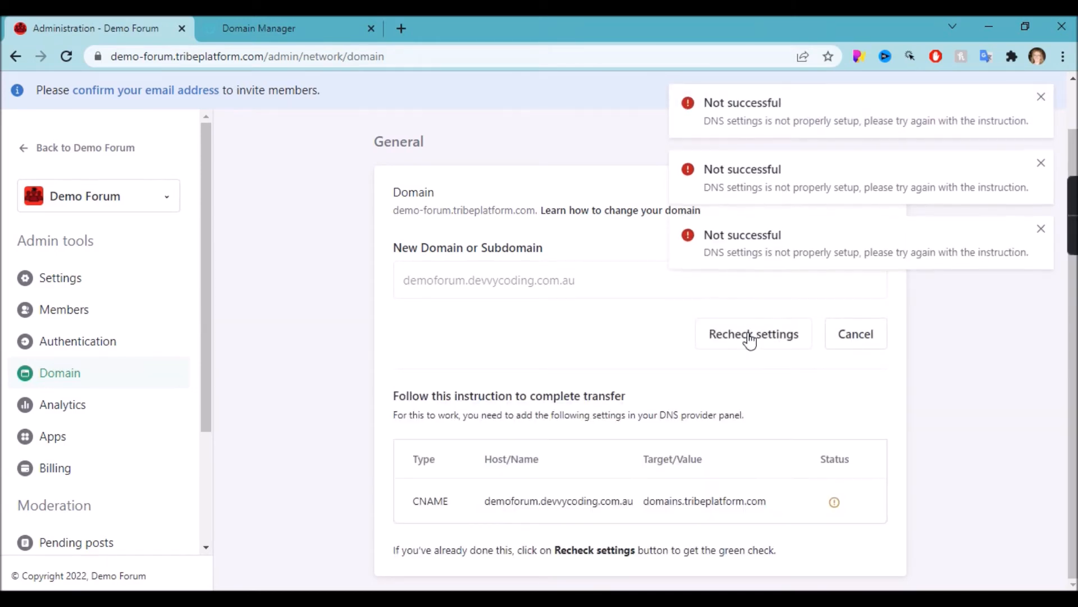
click(747, 335)
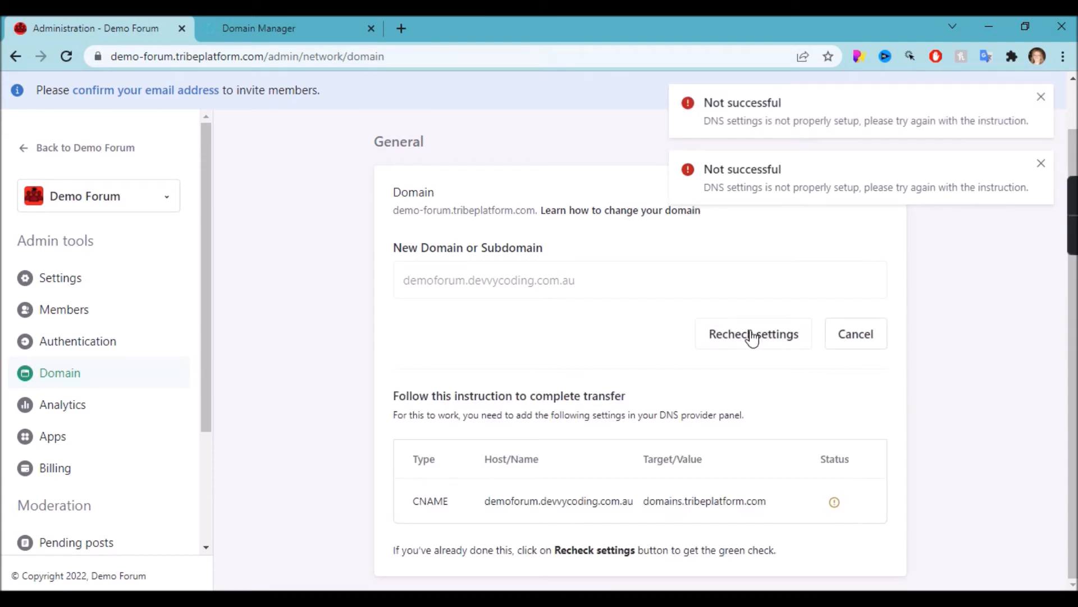
click(753, 337)
click(753, 337)
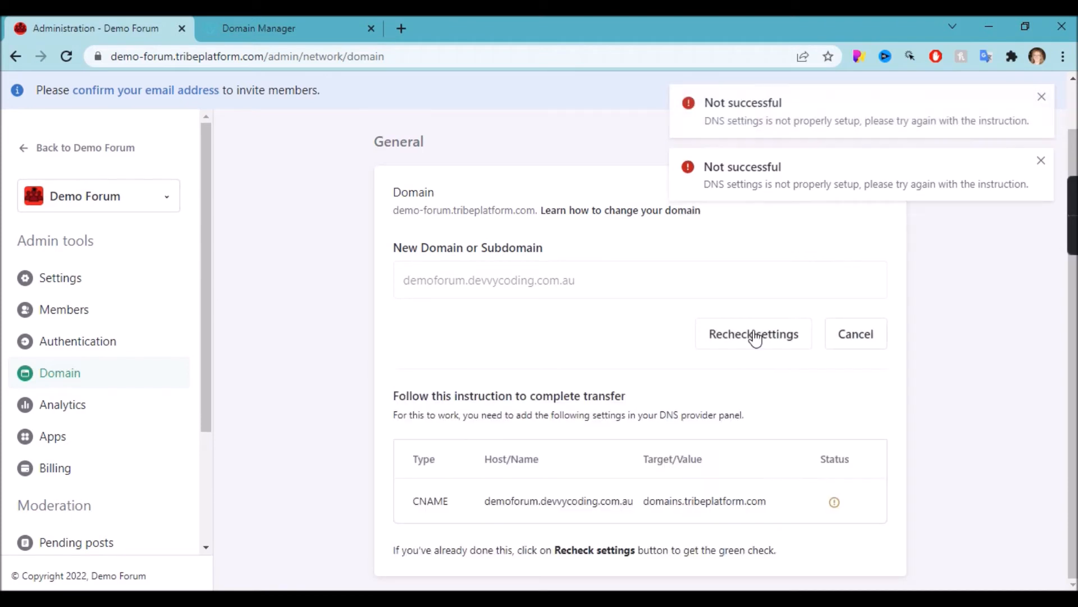
click(752, 332)
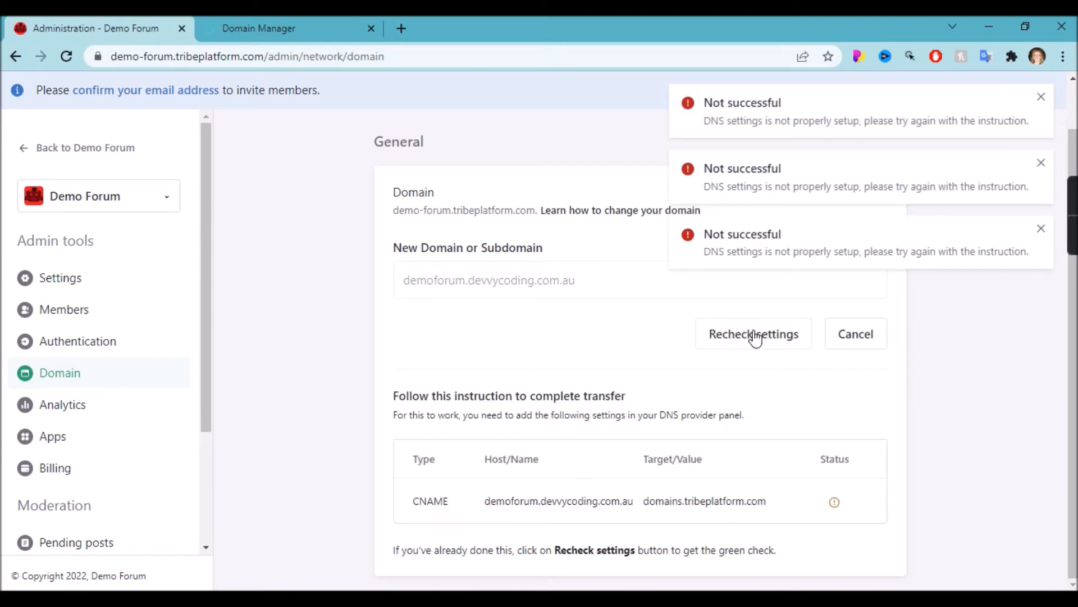
click(751, 331)
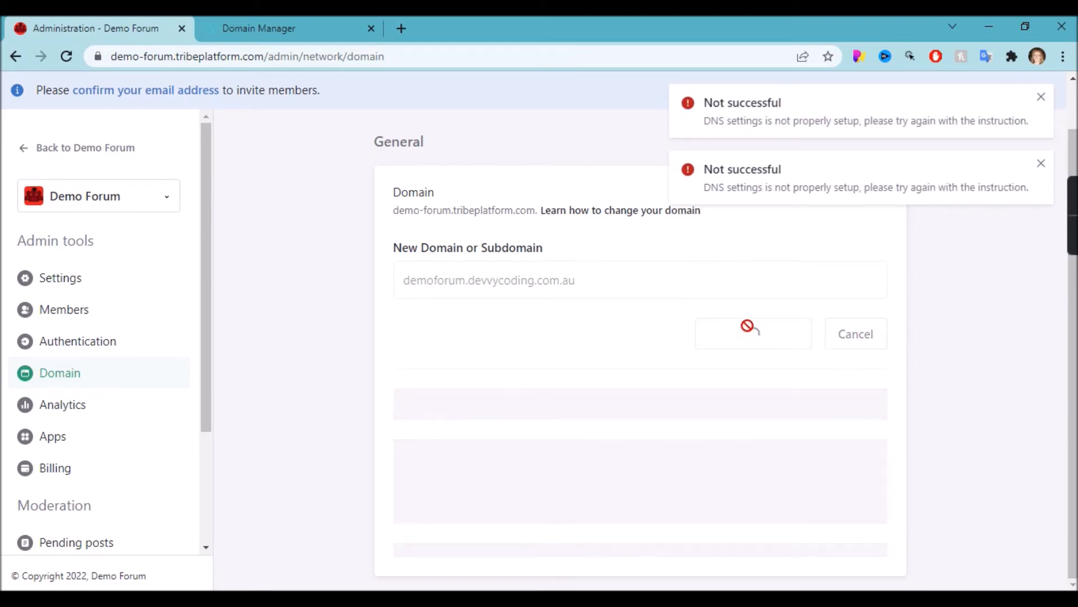
click(746, 324)
click(742, 332)
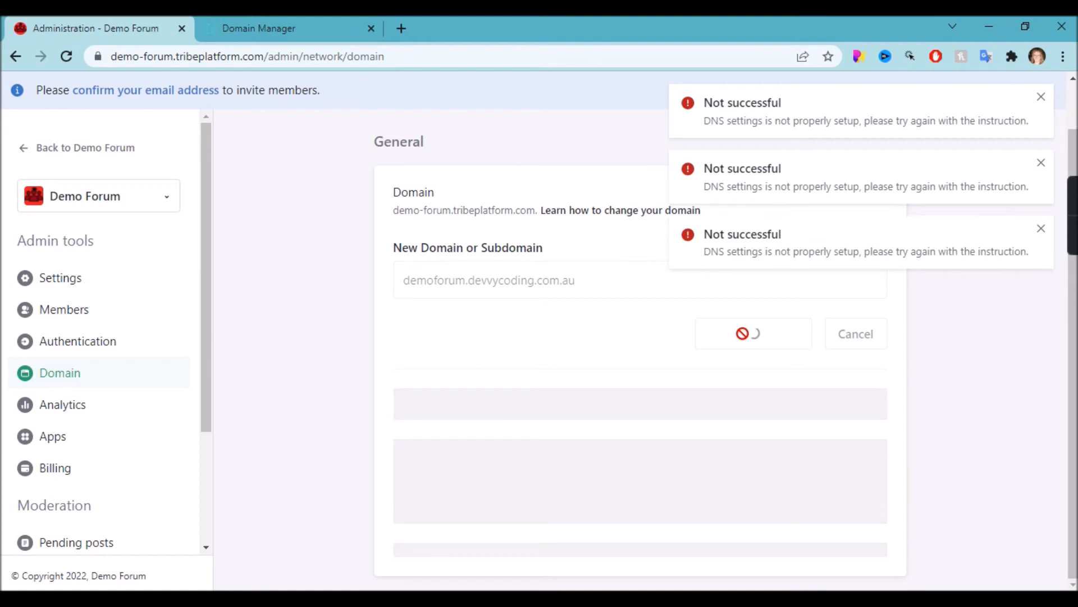
click(746, 341)
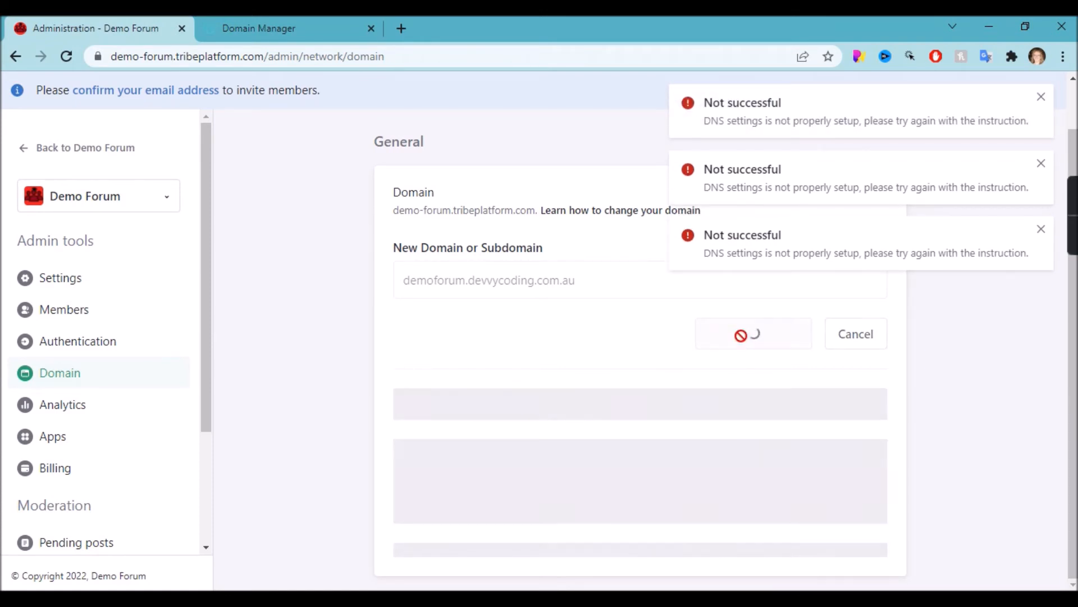
click(742, 341)
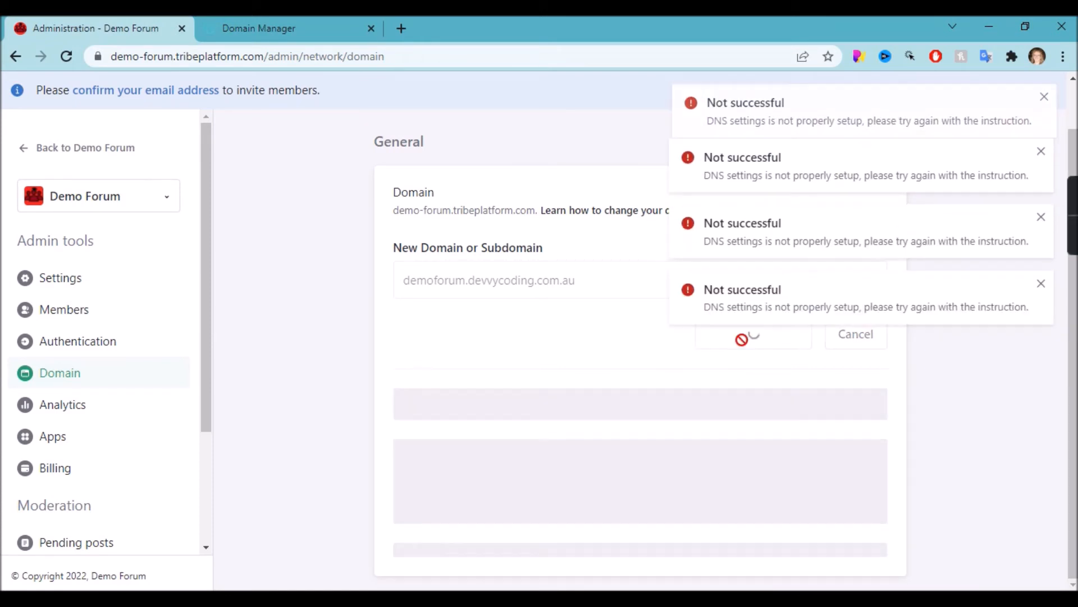
click(742, 341)
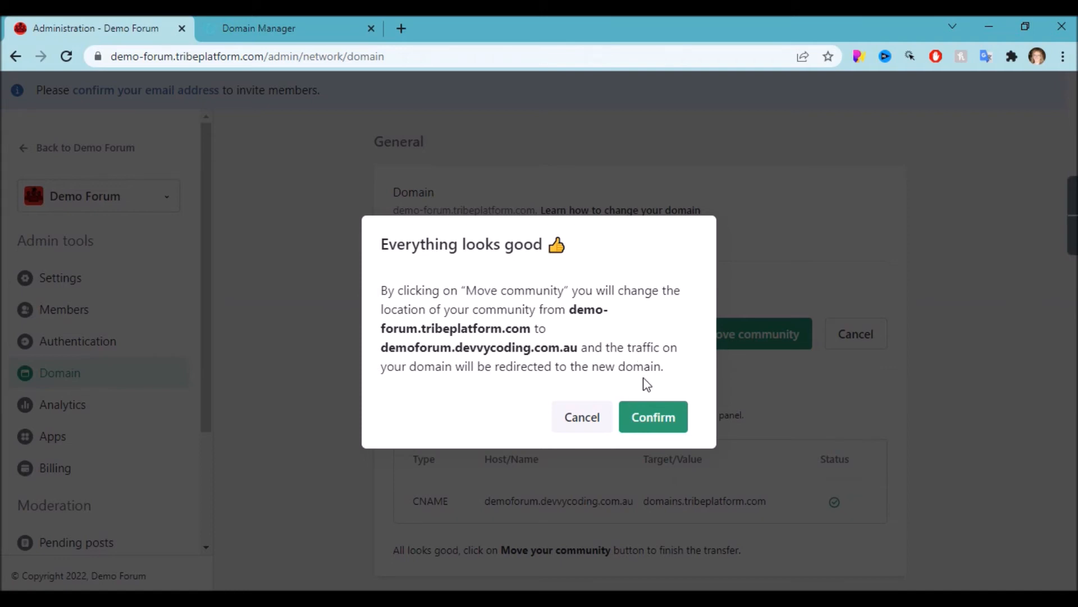
Confirm moving Demo Forum to demoforum.devvycoding.com.au and let its home page load there.
click(652, 410)
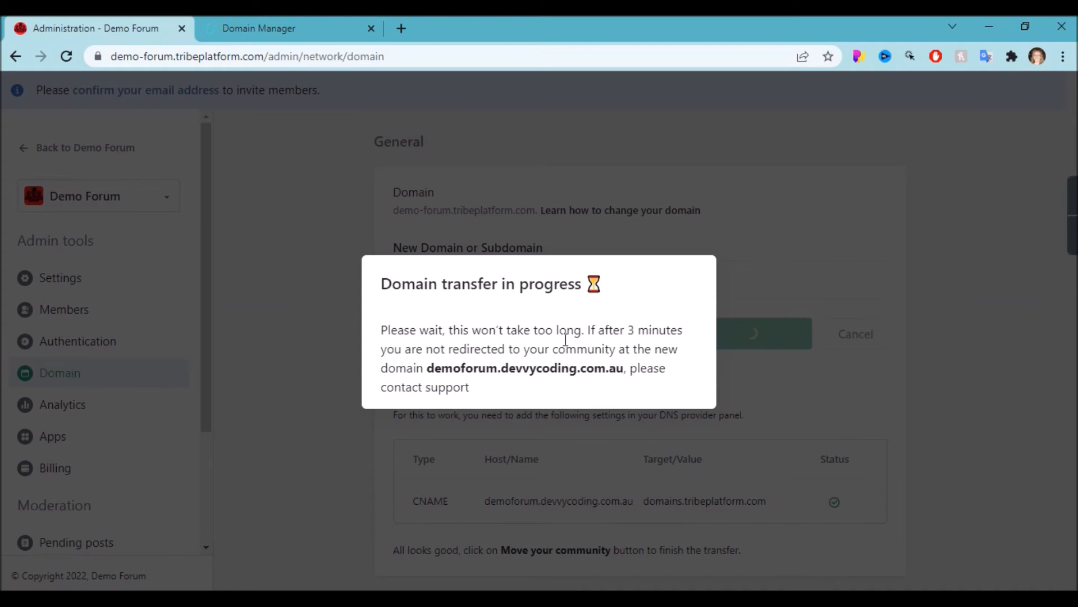
drag(429, 367, 610, 365)
click(624, 369)
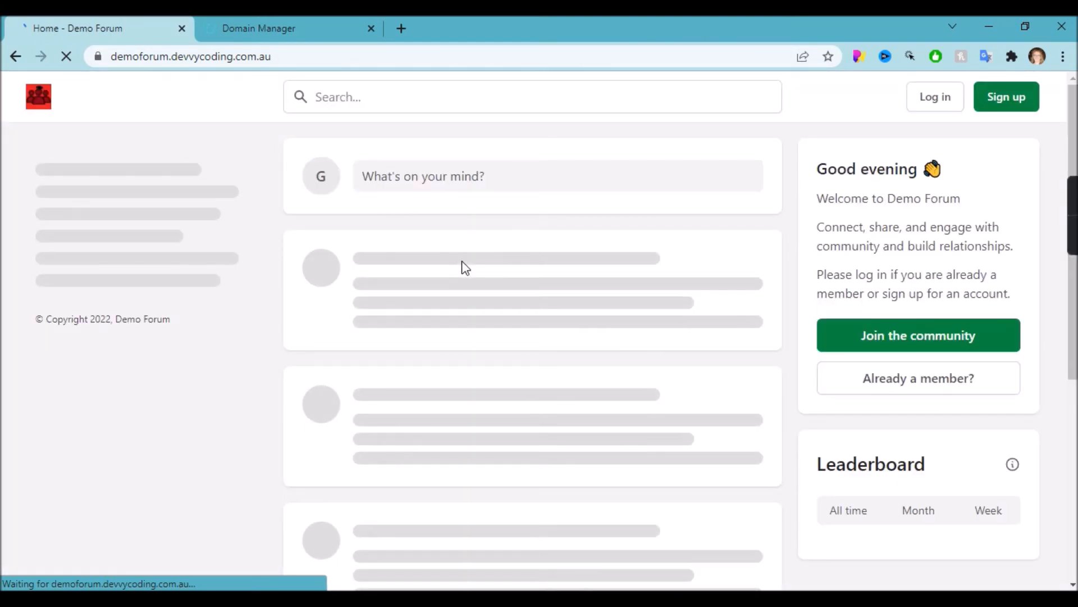
Sign in as admin on demoforum.devvycoding.com.au with the saved login, re-entering the password after the error.
click(944, 99)
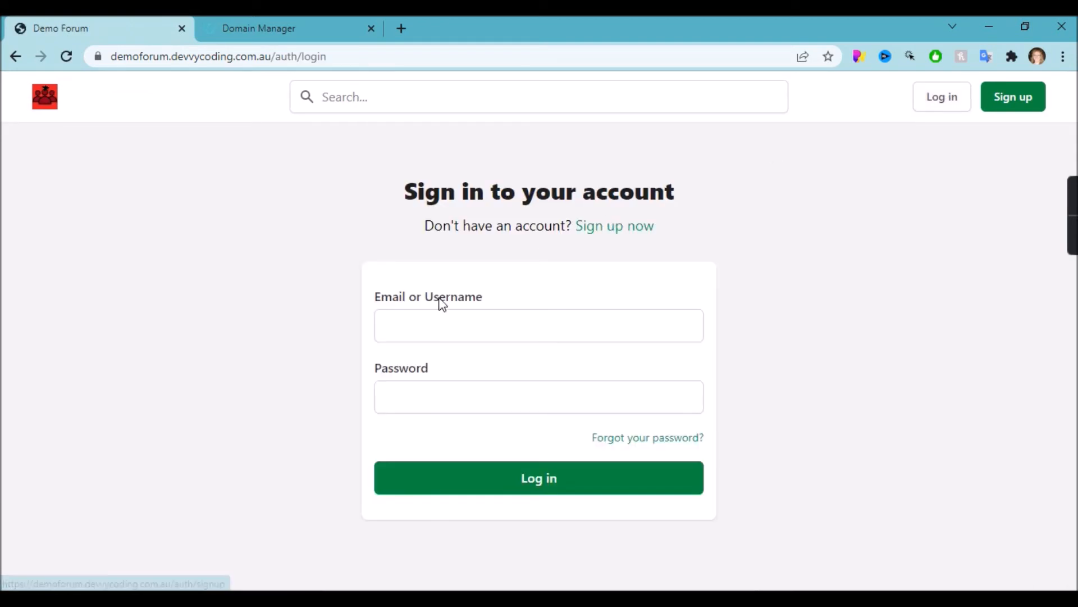
click(435, 315)
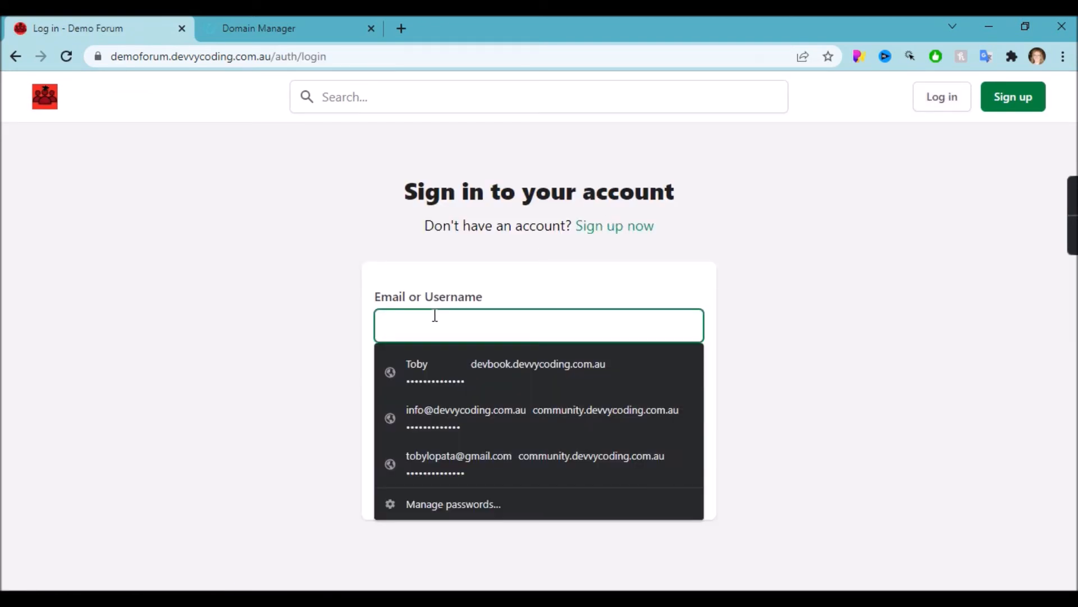
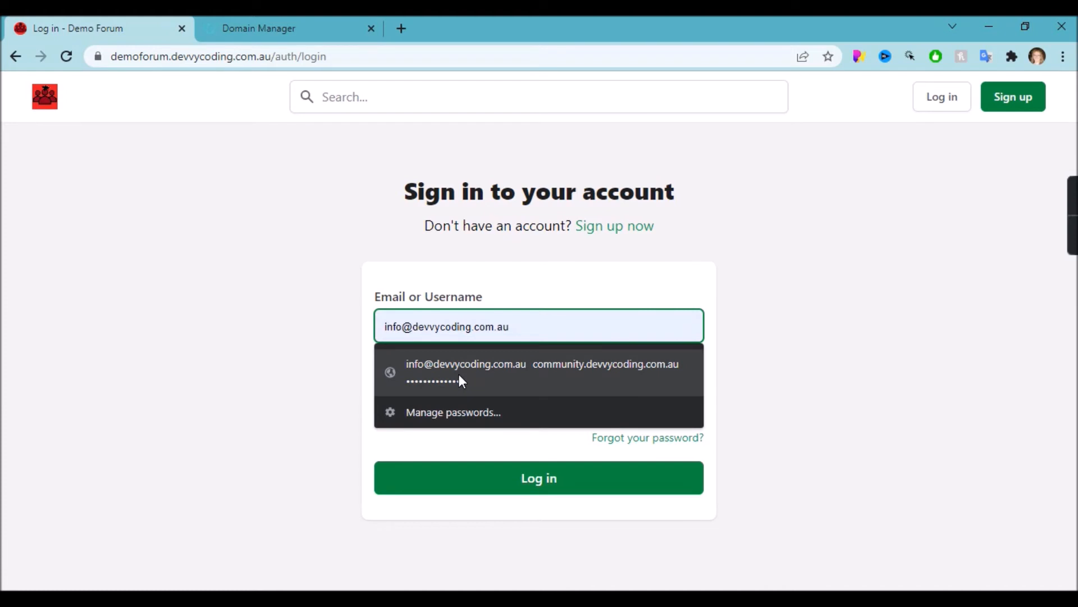
click(459, 374)
click(472, 476)
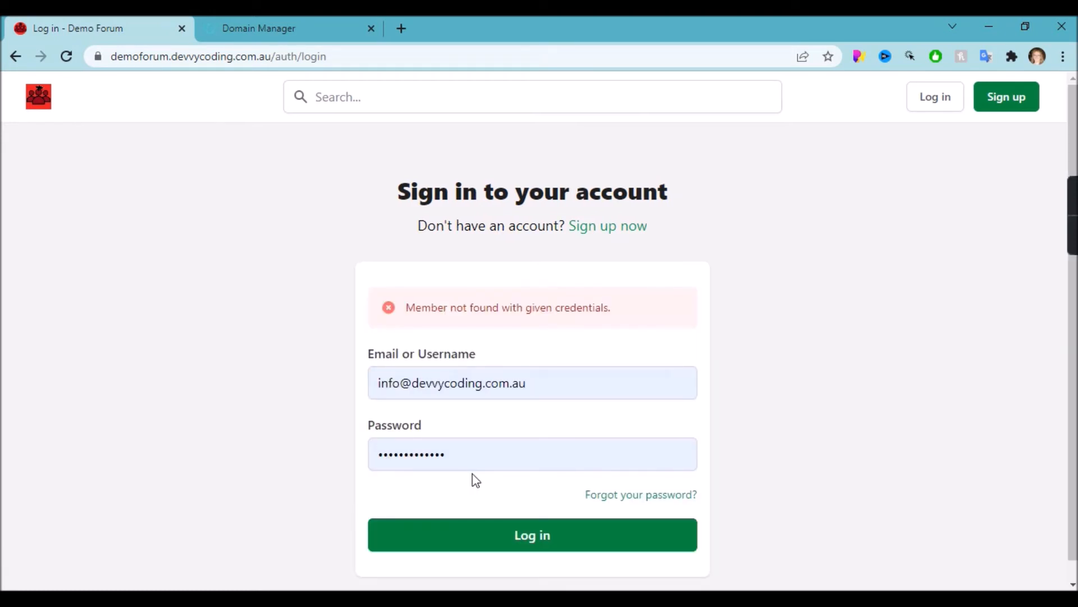
double_click(472, 457)
text(•••••••)
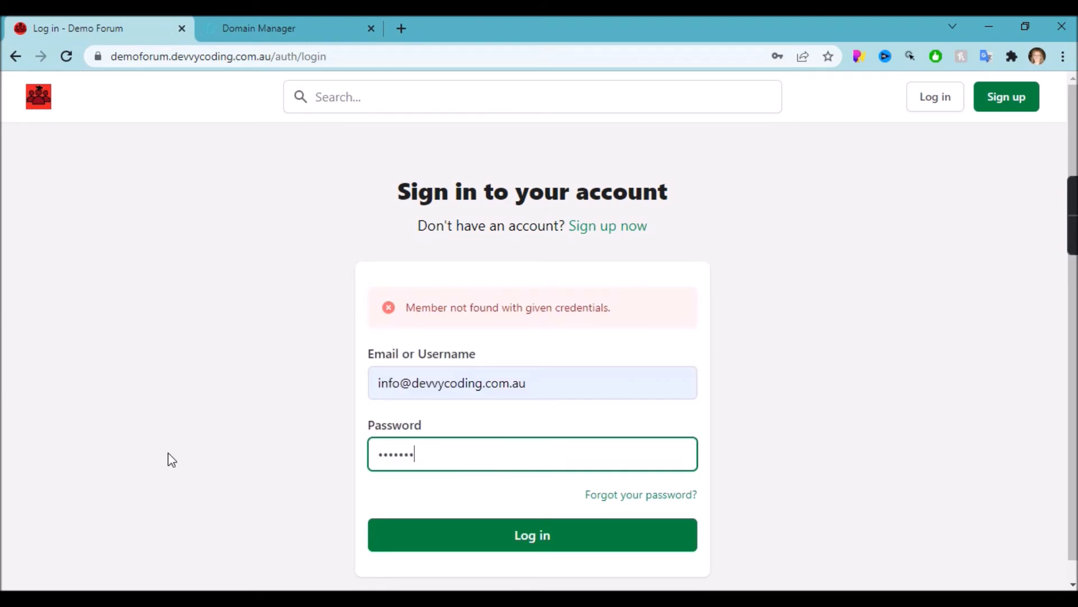
text(•••)
click(474, 536)
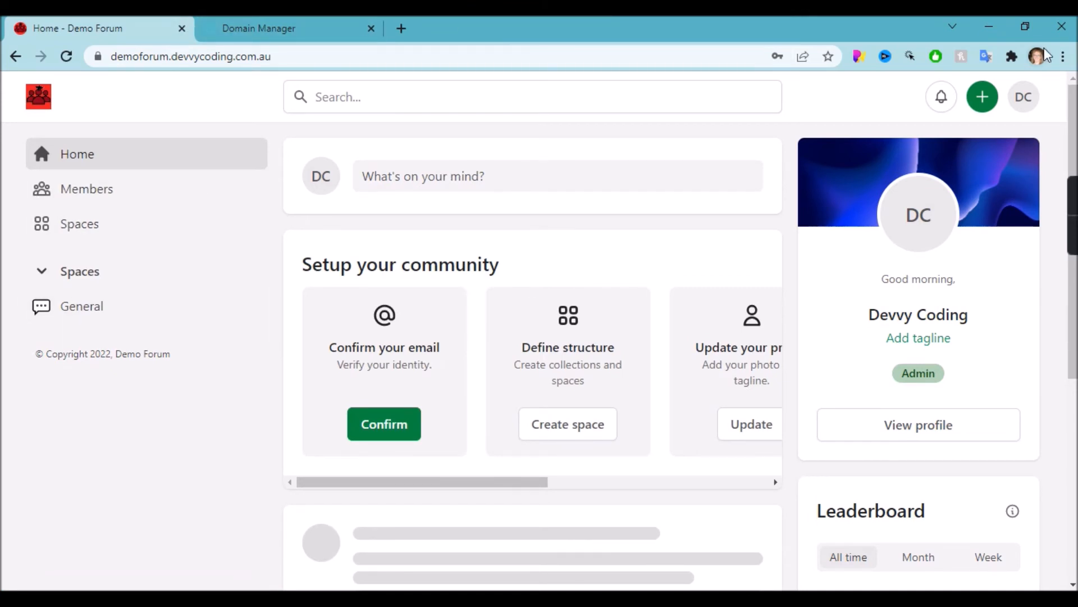
Open the appearance Customizer from the account menu and scroll the panel to the Colors section.
scroll(620, 428, right, 6)
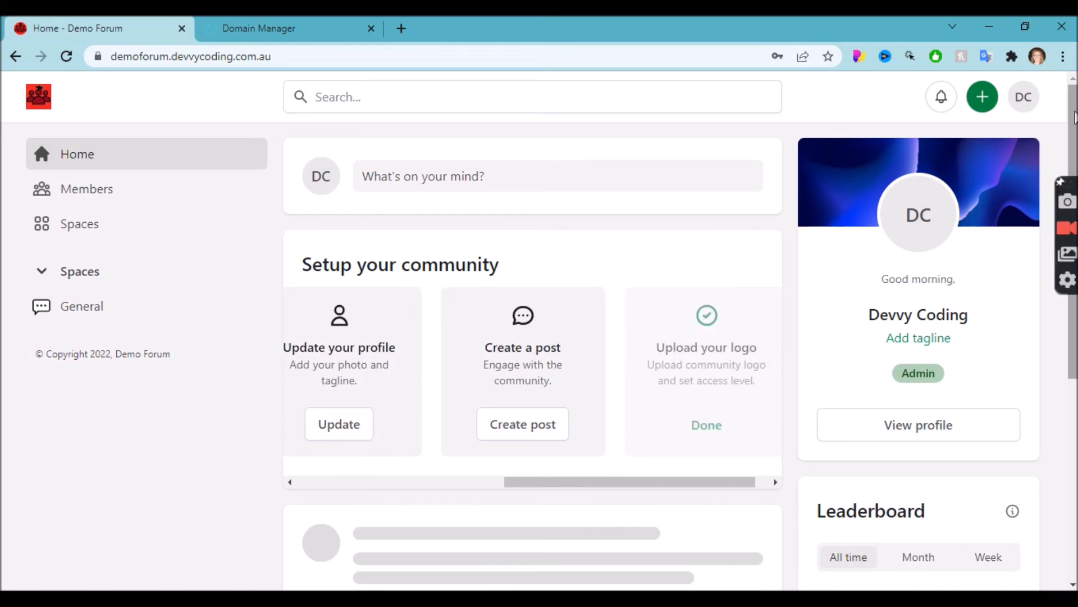
click(1031, 104)
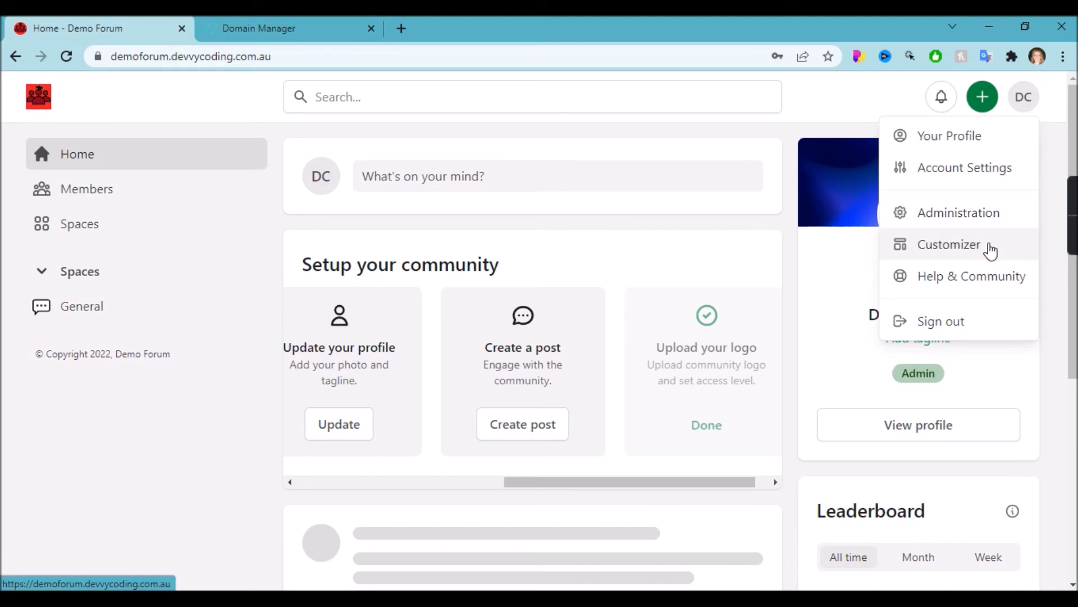
click(980, 244)
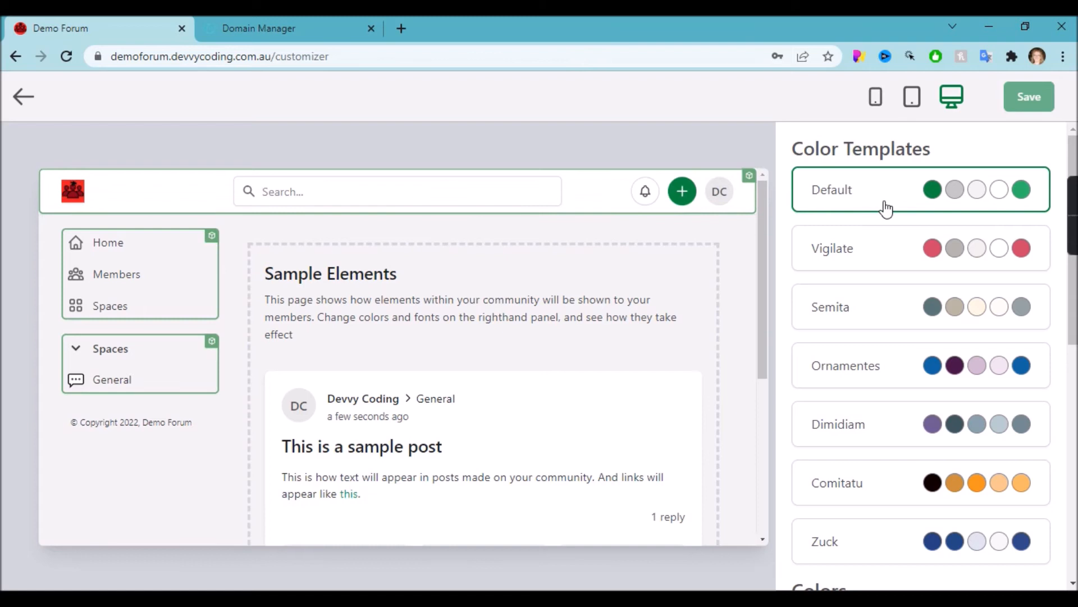
scroll(890, 281, down, 7)
scroll(893, 323, up, 2)
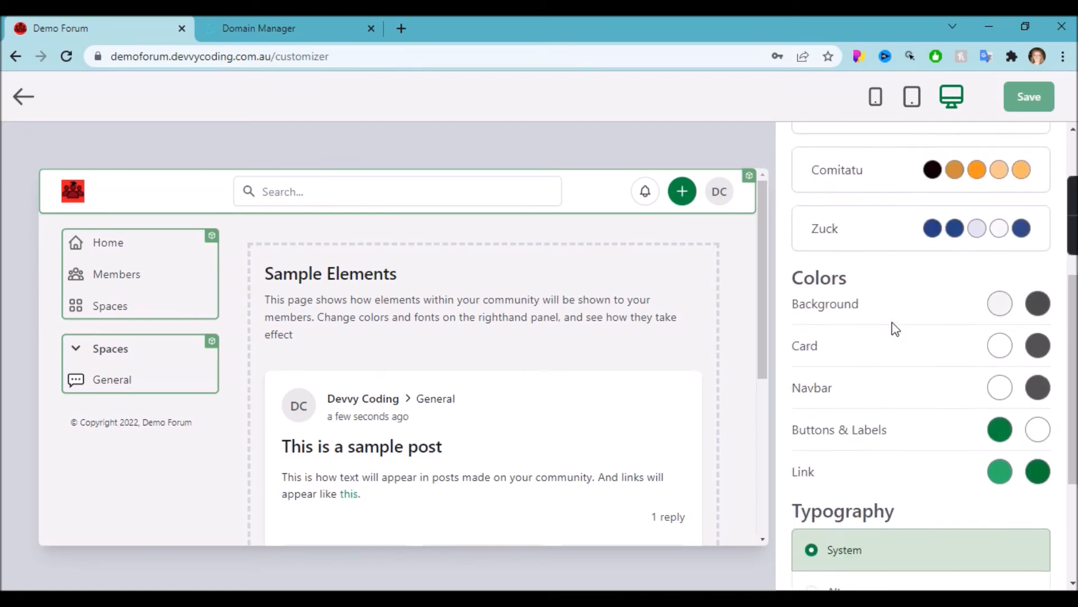
scroll(895, 329, up, 5)
scroll(953, 498, down, 3)
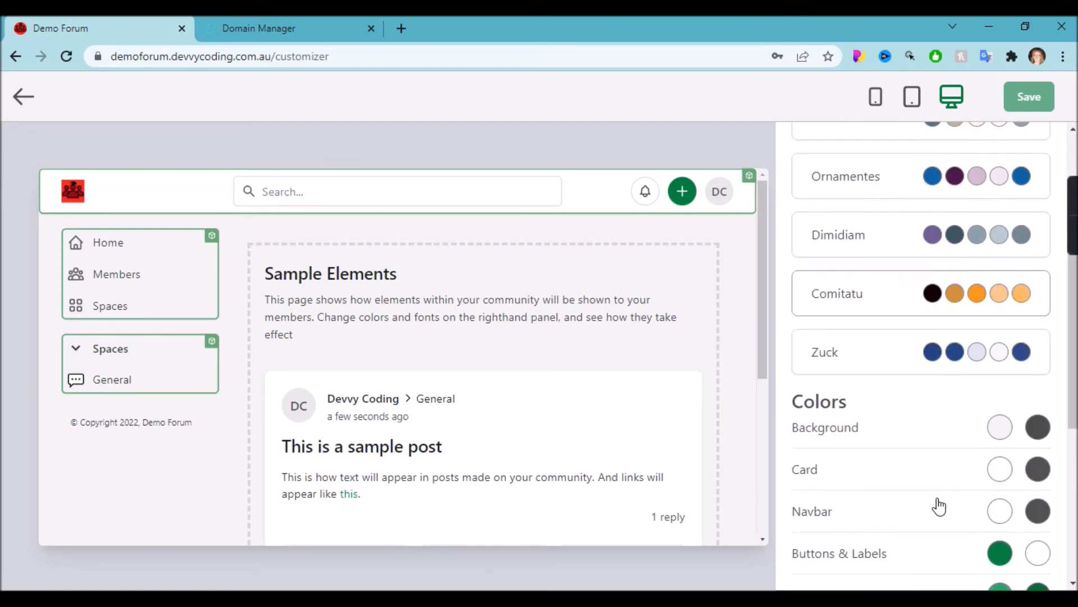
scroll(939, 505, down, 2)
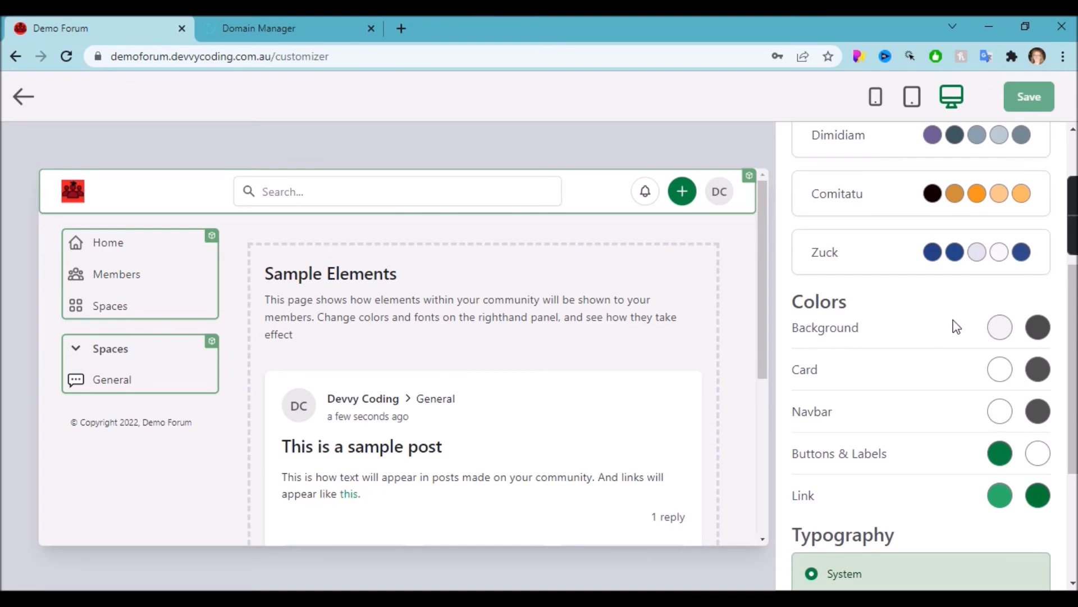
Set the page Background colour to bright red (FF0000).
click(1005, 327)
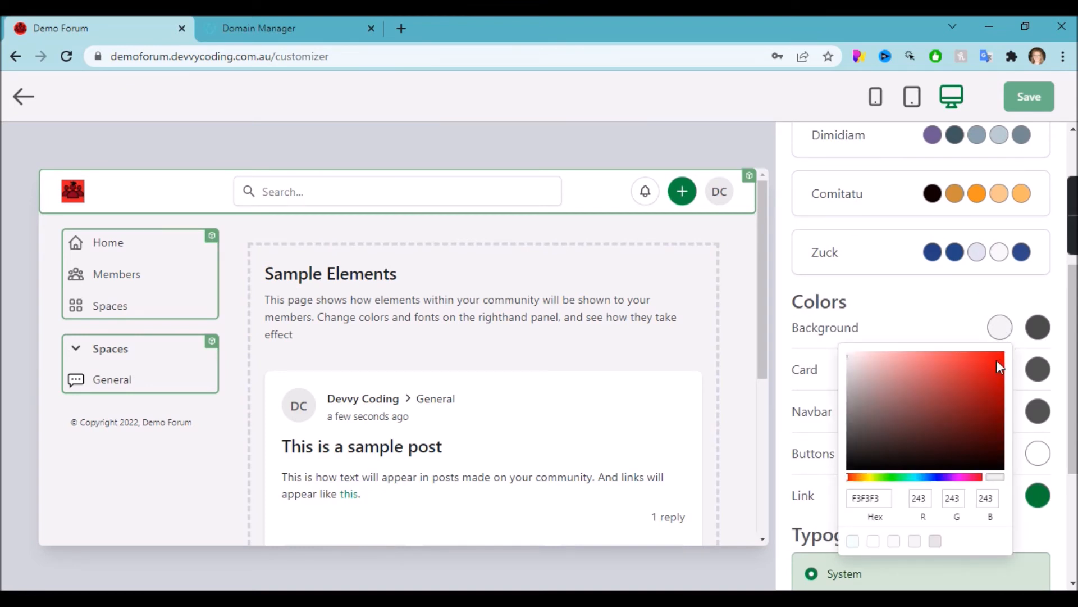
drag(985, 365, 1014, 335)
click(917, 339)
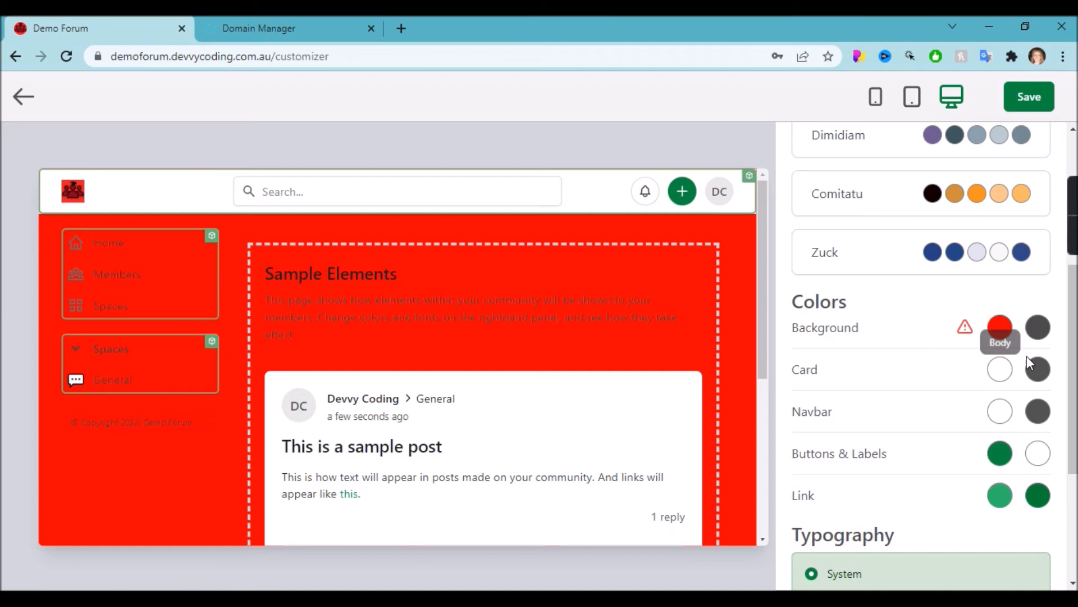
Set the Background text colour to black (000000), leaving the Cards colour unchanged.
click(1048, 332)
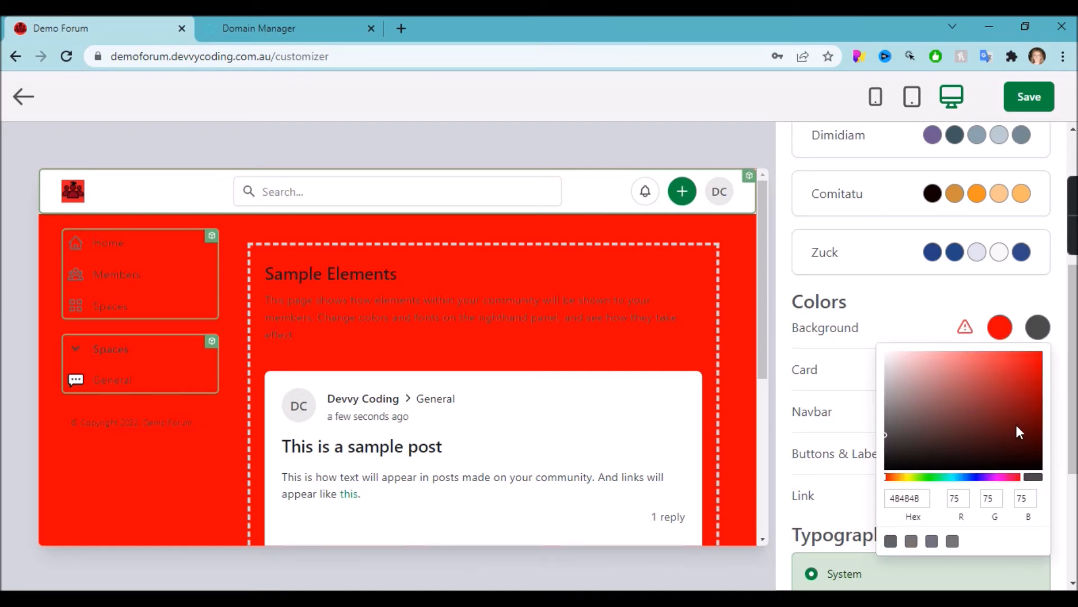
click(887, 354)
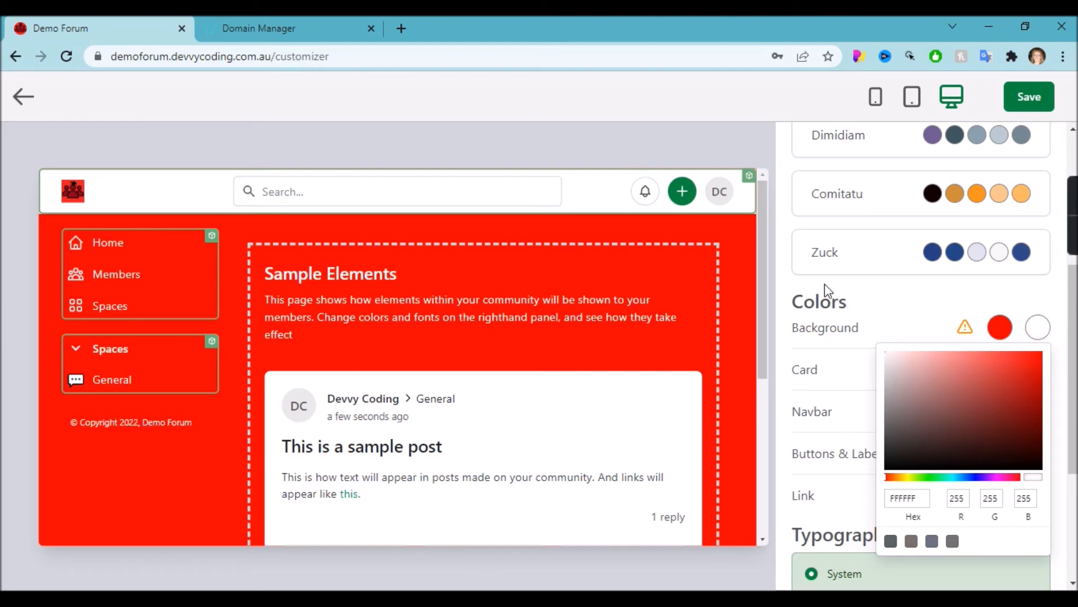
click(886, 468)
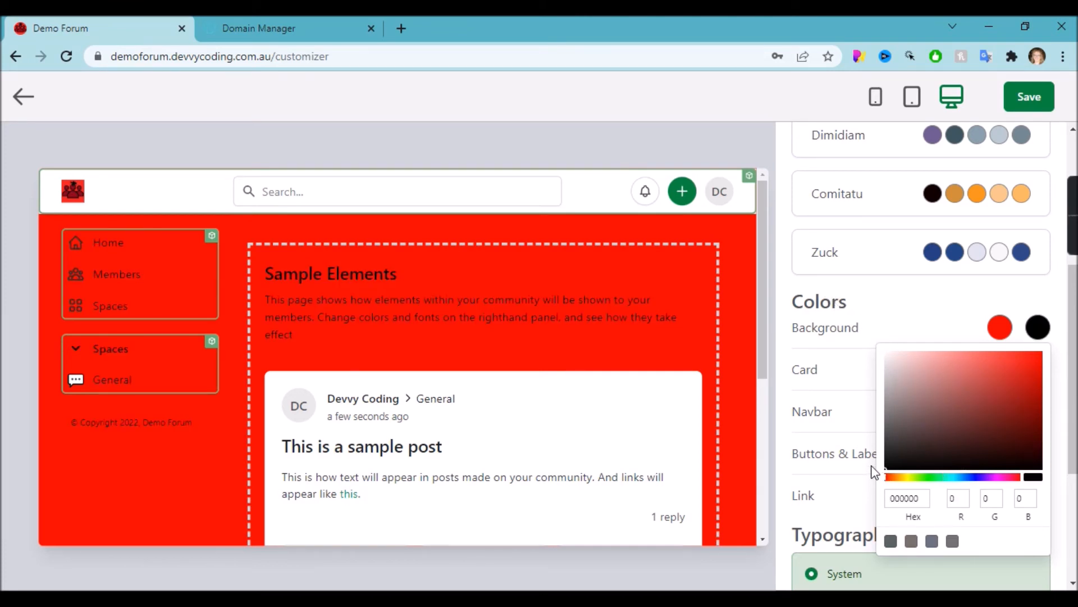
click(851, 359)
scroll(853, 355, up, 1)
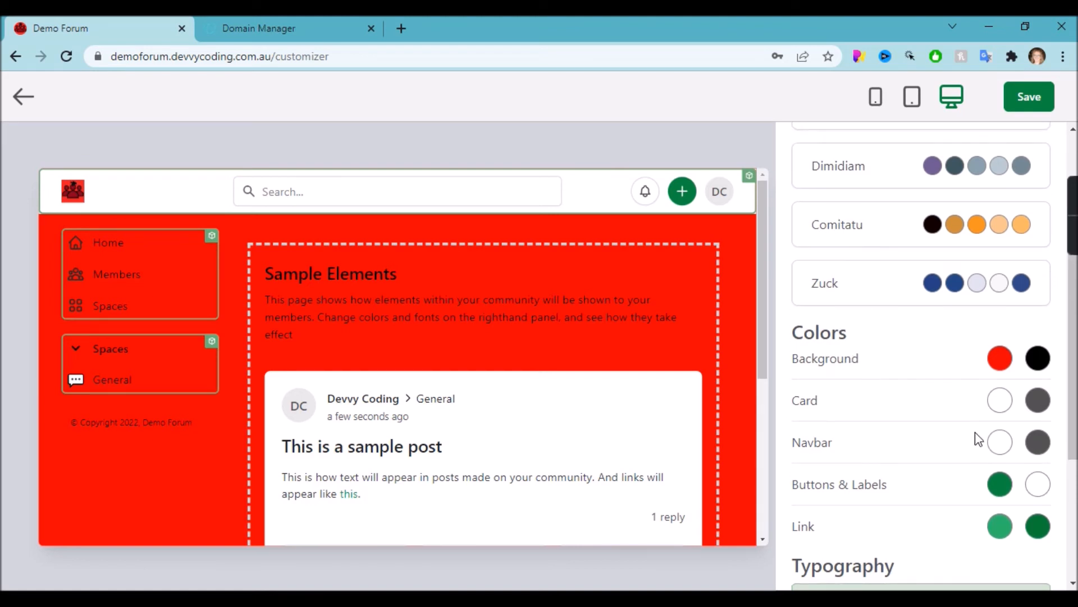
click(997, 406)
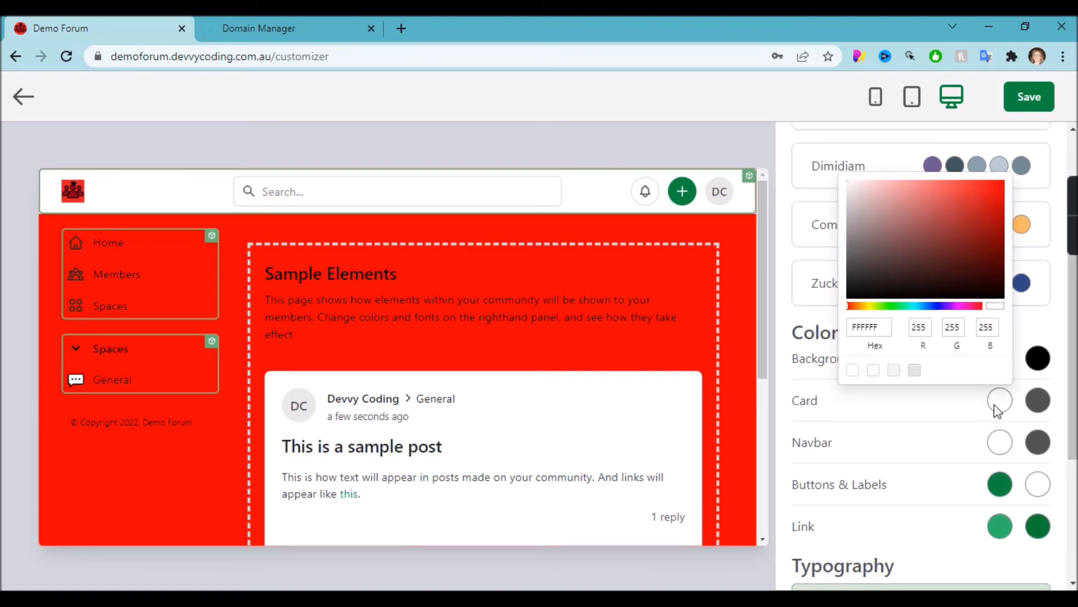
click(957, 404)
scroll(957, 404, down, 2)
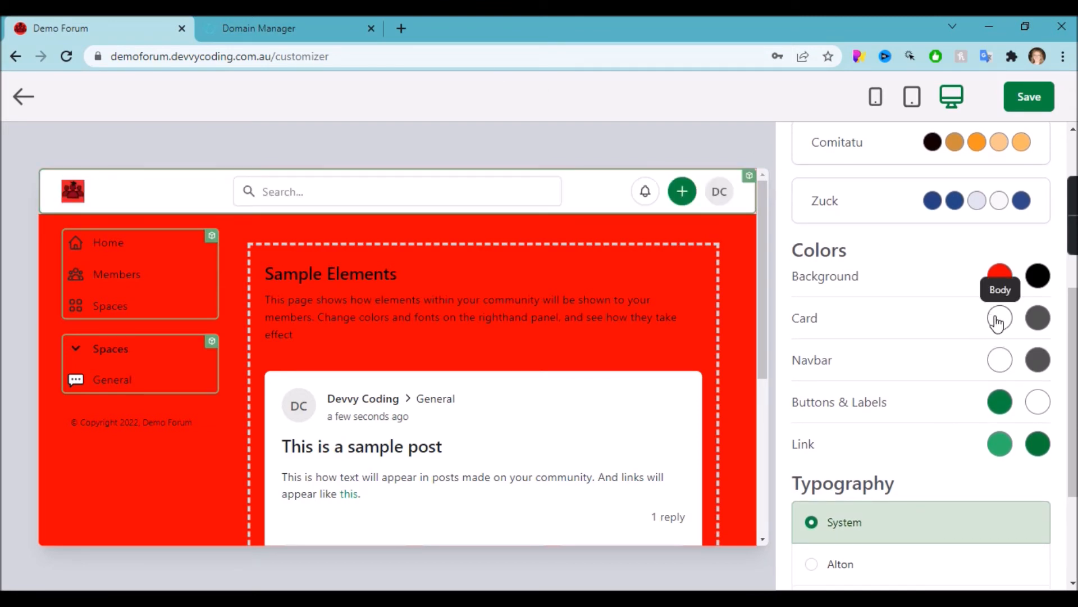
Set the Navbar colour to dark red with hex 980000.
click(1003, 360)
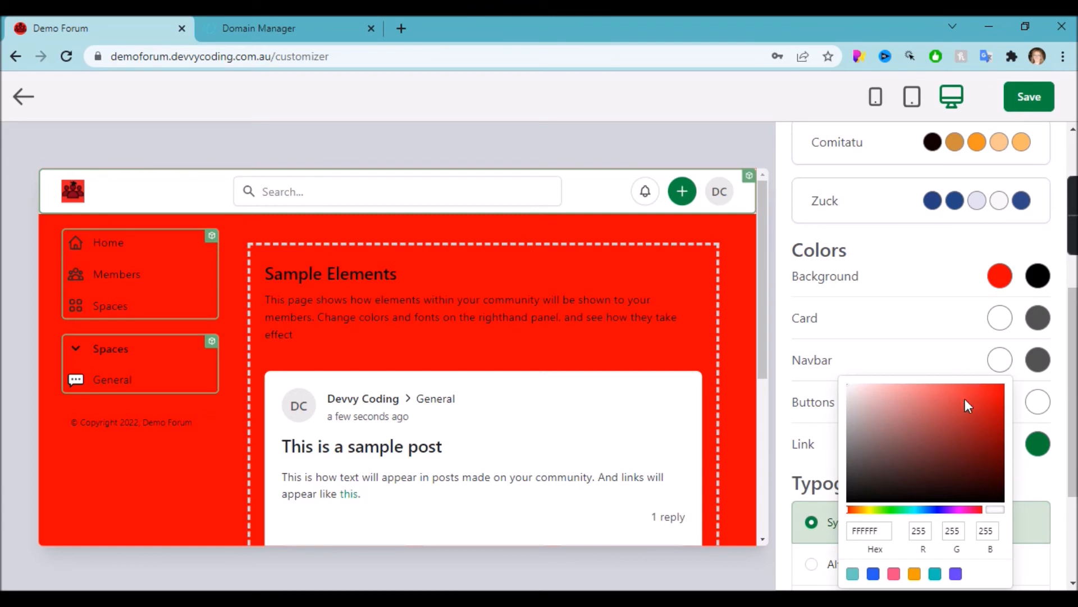
click(881, 530)
key(BackSpace)
key(BackSpace)
key(BackSpace)
key(BackSpace)
text(98000)
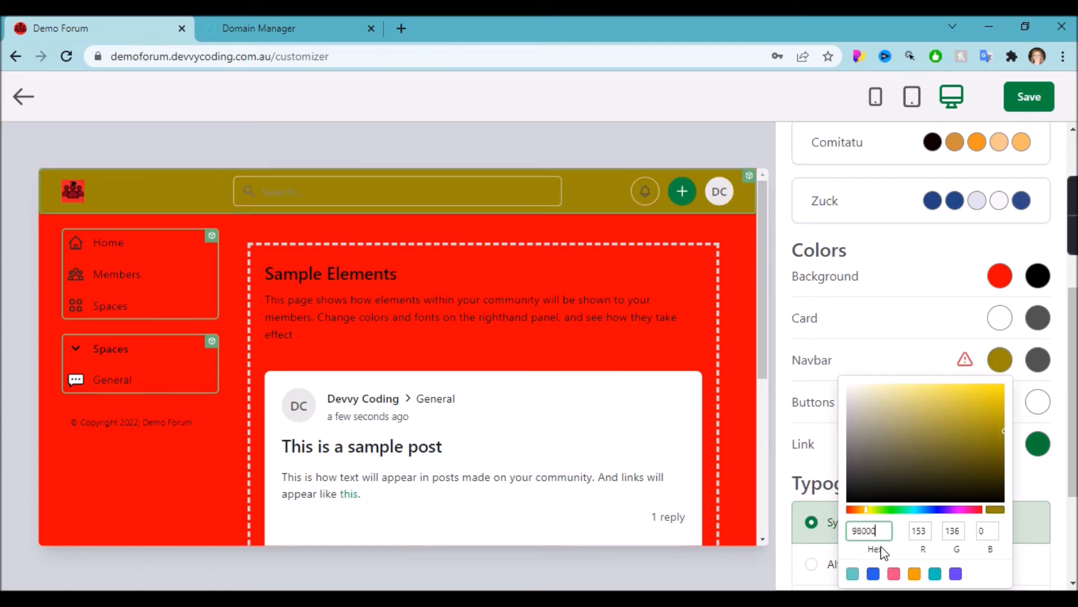
text(0)
click(1023, 580)
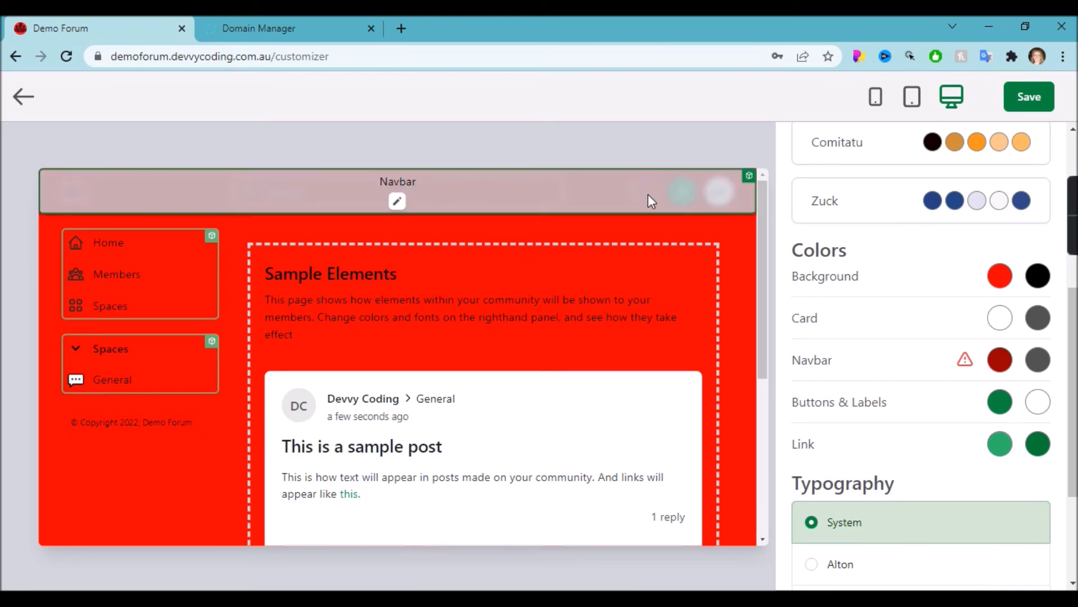
Set the Navbar text colour to white (FFFFFF).
click(1036, 360)
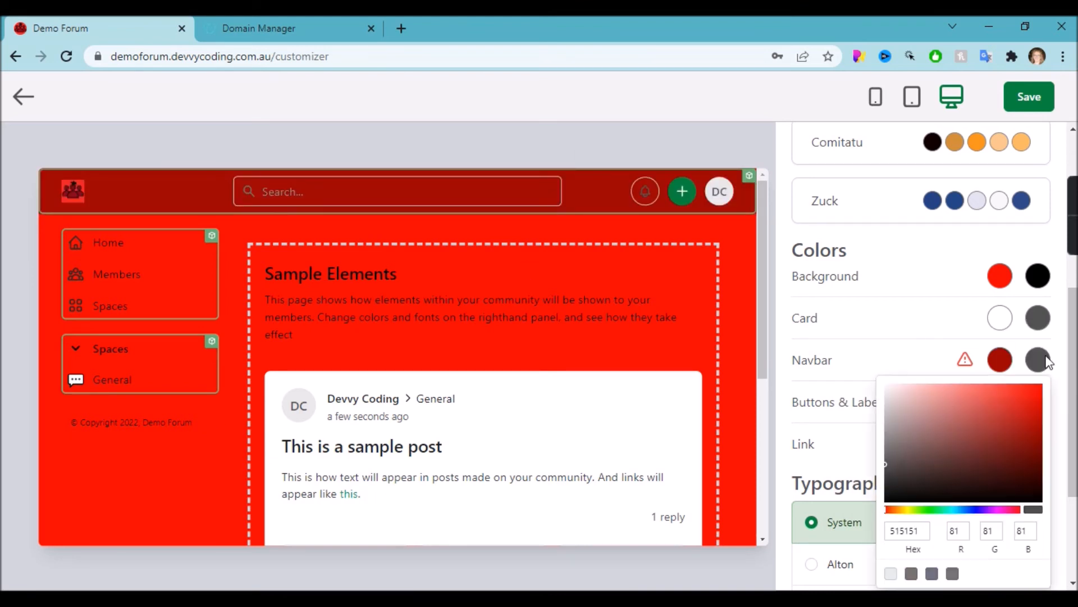
click(894, 426)
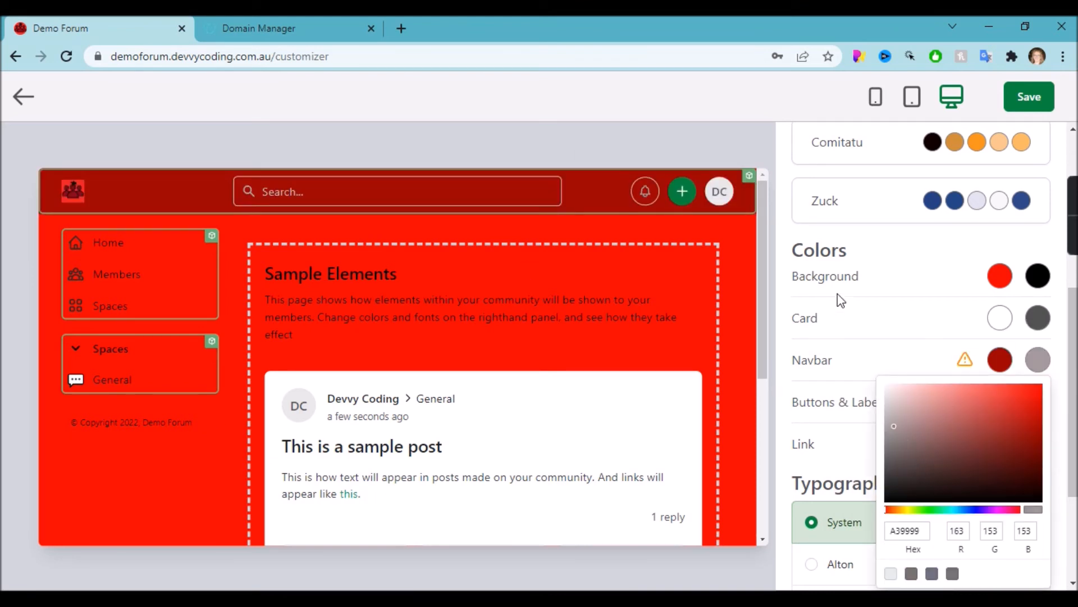
click(810, 378)
scroll(391, 261, down, 1)
scroll(391, 260, up, 1)
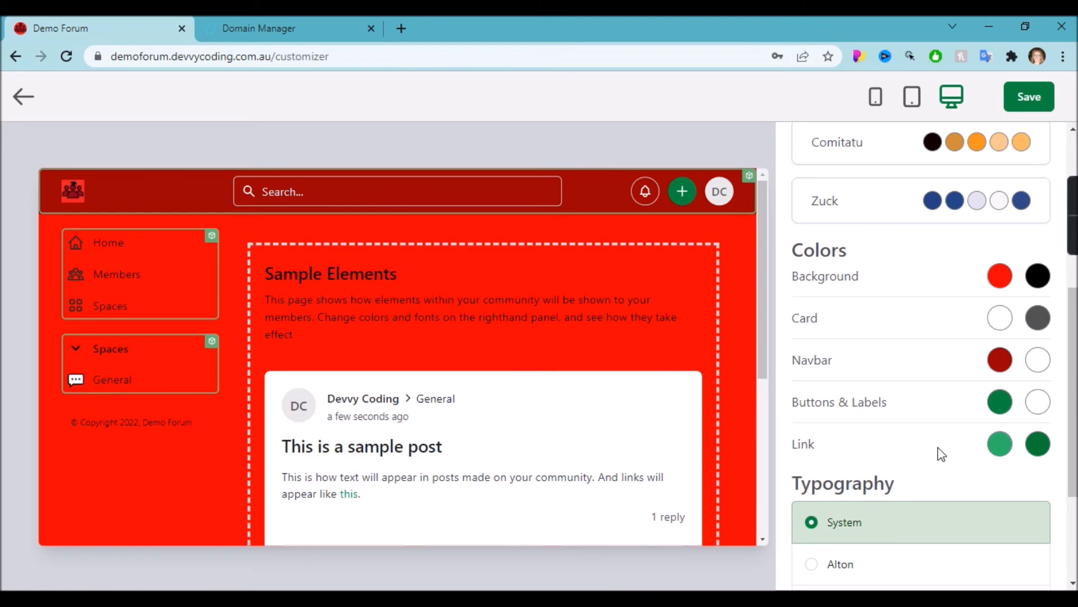
Make the Buttons & Labels colour bright red (FF0000).
click(998, 403)
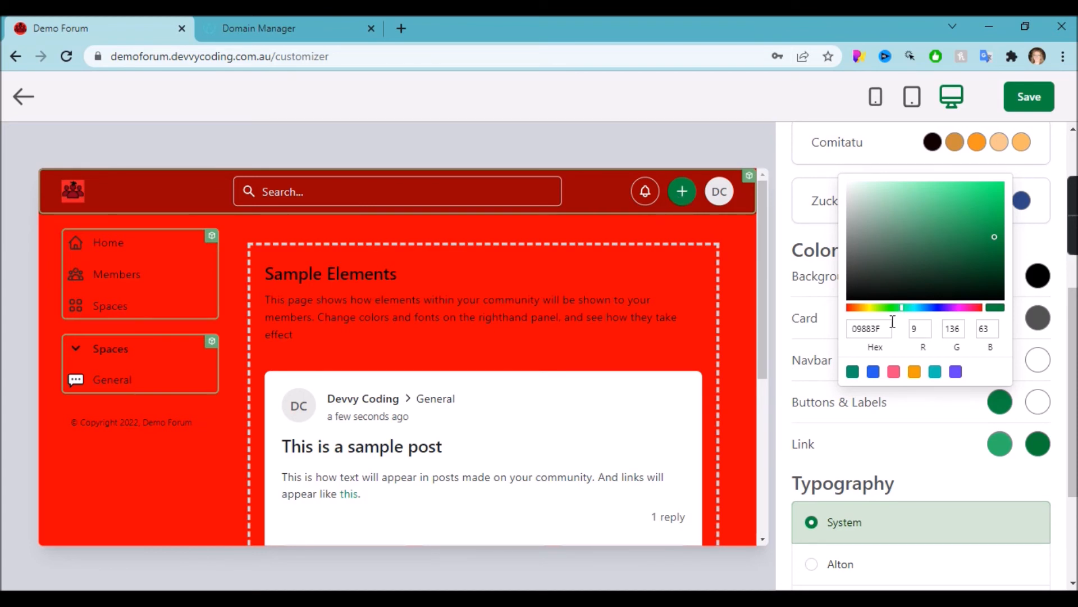
drag(858, 308, 835, 308)
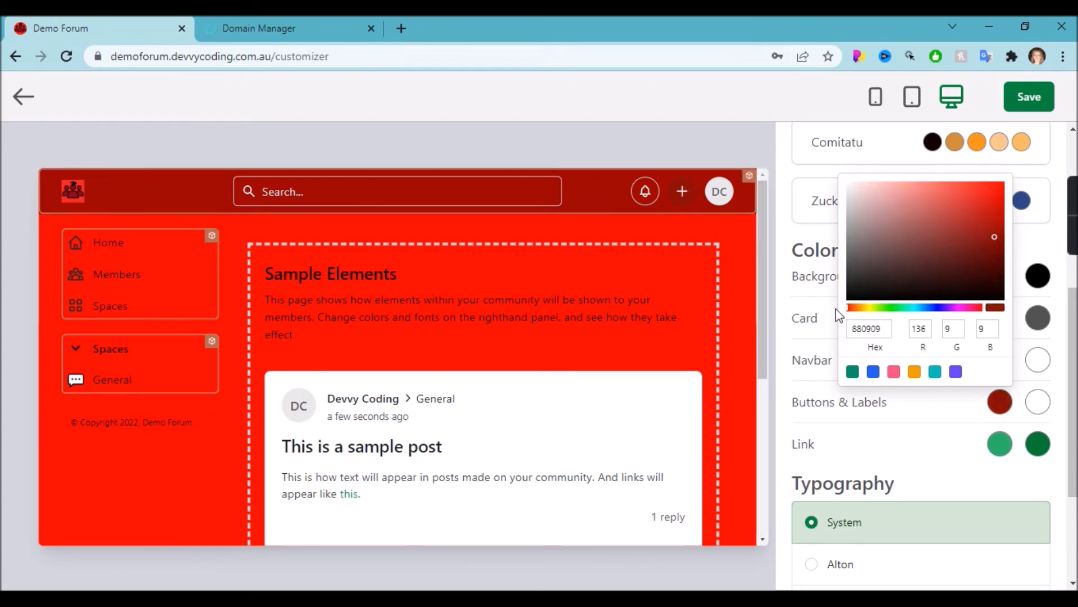
drag(974, 223, 1006, 180)
click(913, 428)
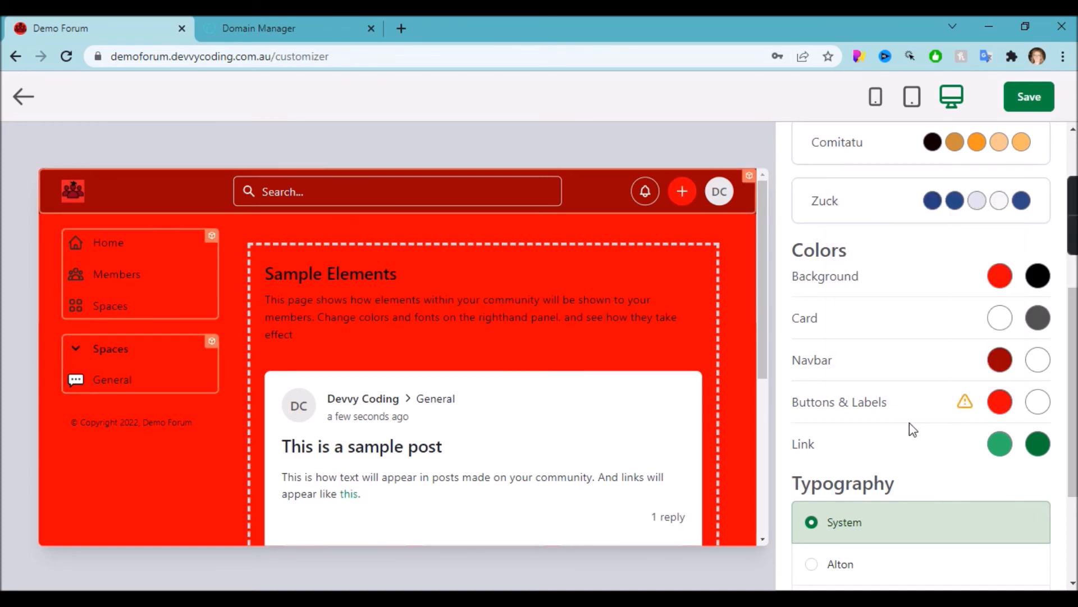
Set the Link colour to blue with hex 0000ff.
click(1006, 449)
drag(876, 349, 833, 353)
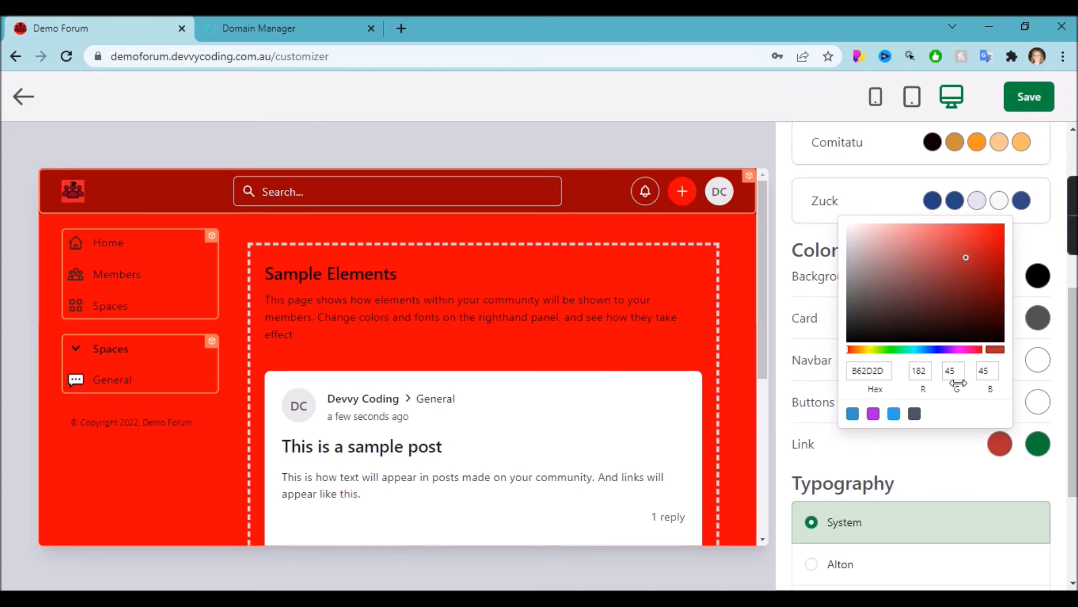
click(886, 371)
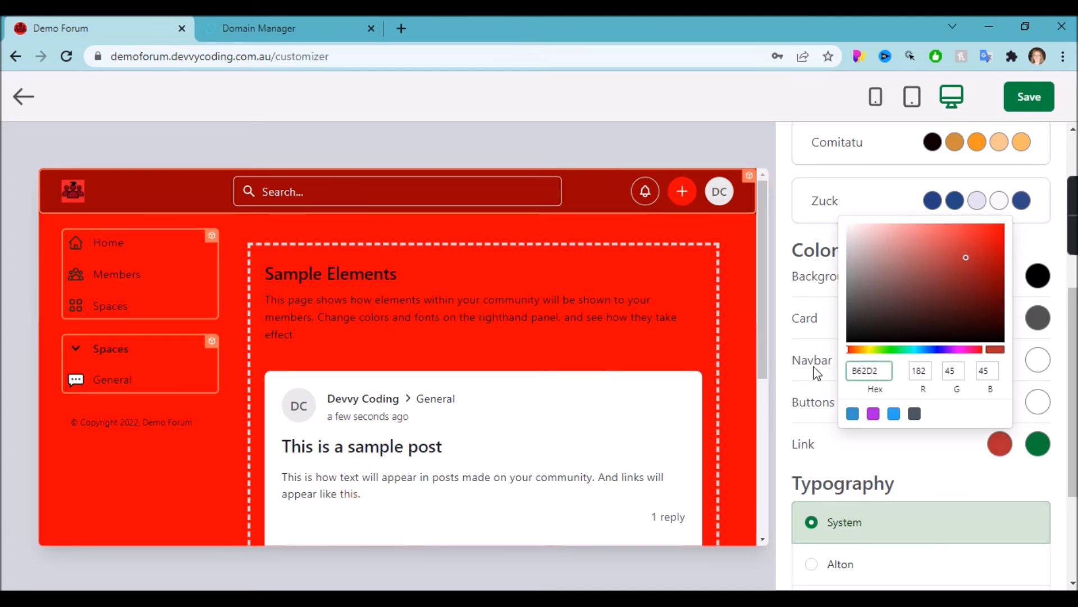
key(BackSpace)
key(BackSpace)
key(BackSpace)
key(BackSpace)
text(00)
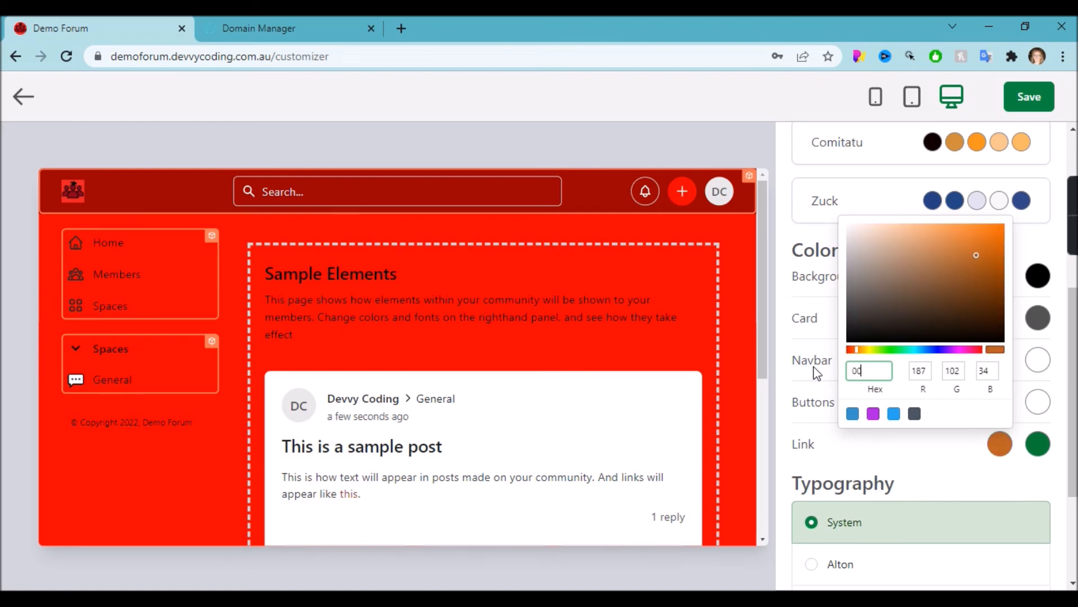
text(00f)
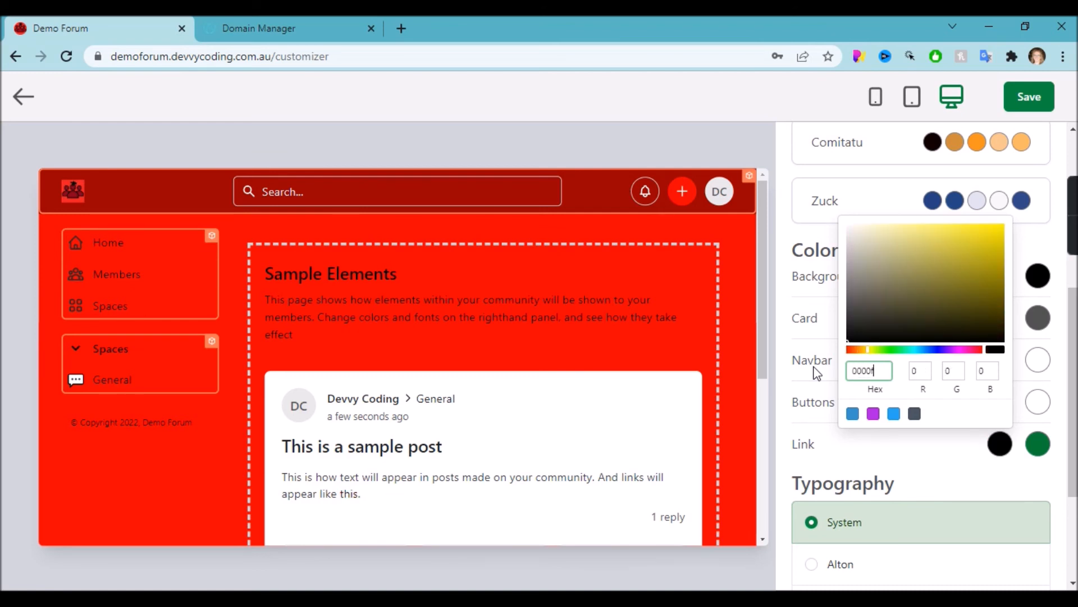
text(f)
click(956, 477)
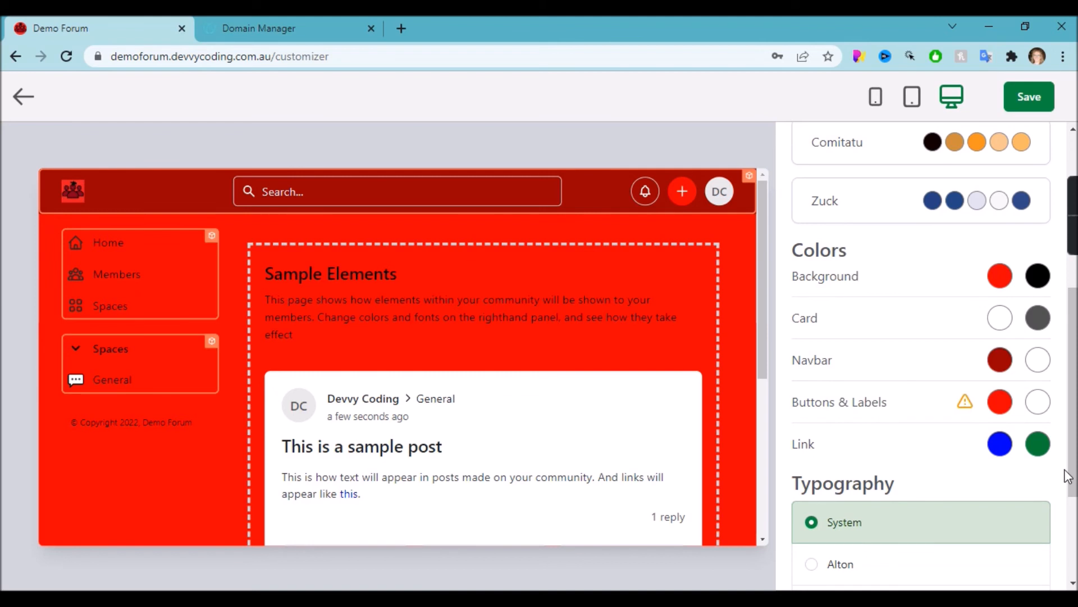
Set the Link hover colour to blue with hex 0000FF.
click(1041, 449)
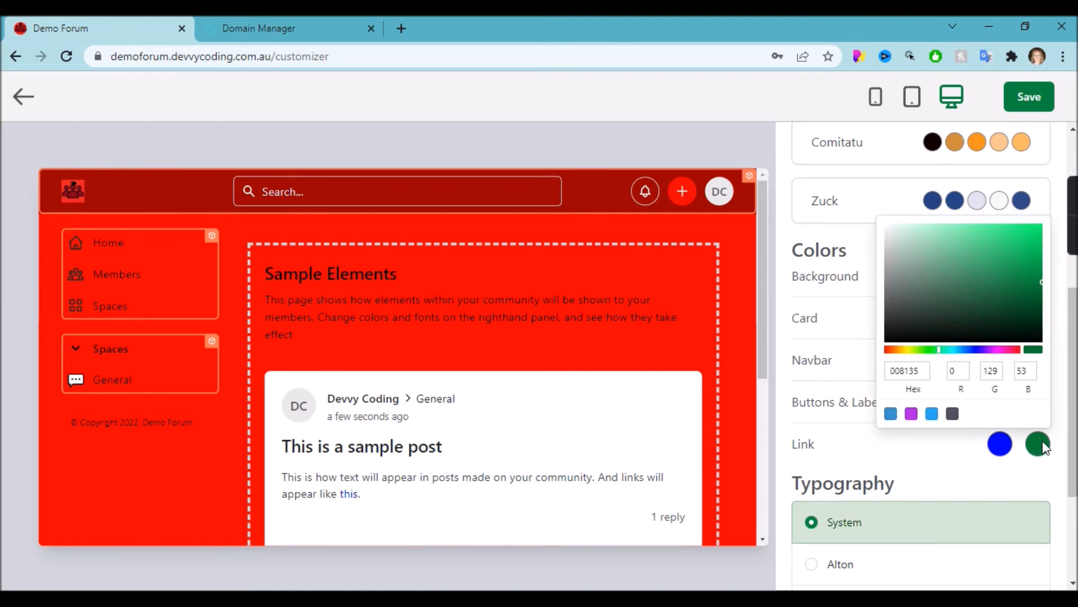
click(927, 370)
key(BackSpace)
key(BackSpace)
key(BackSpace)
key(BackSpace)
key(BackSpace)
key(BackSpace)
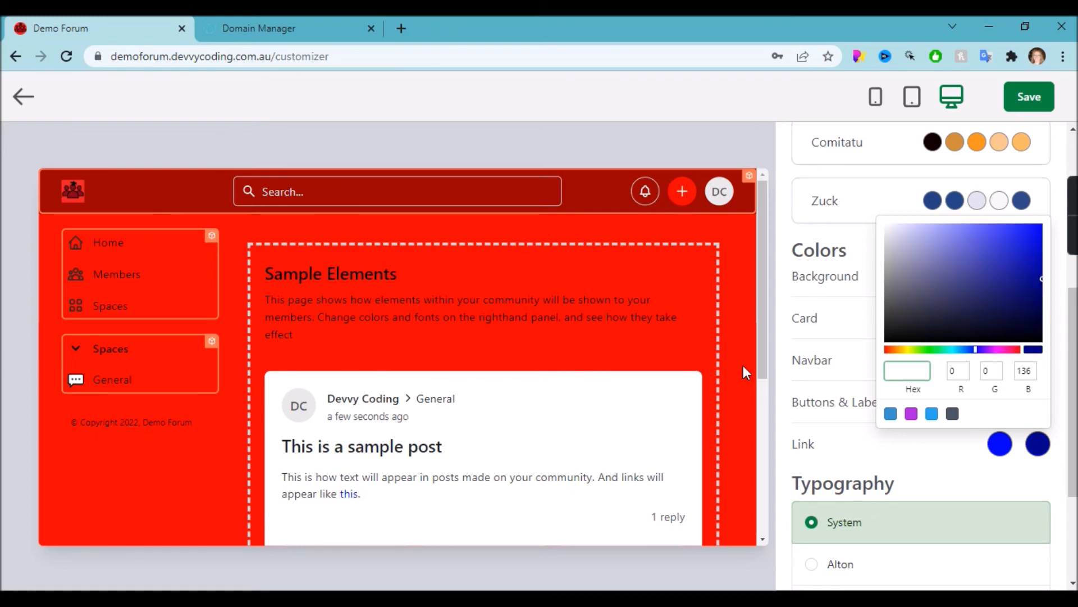
text(0000FF)
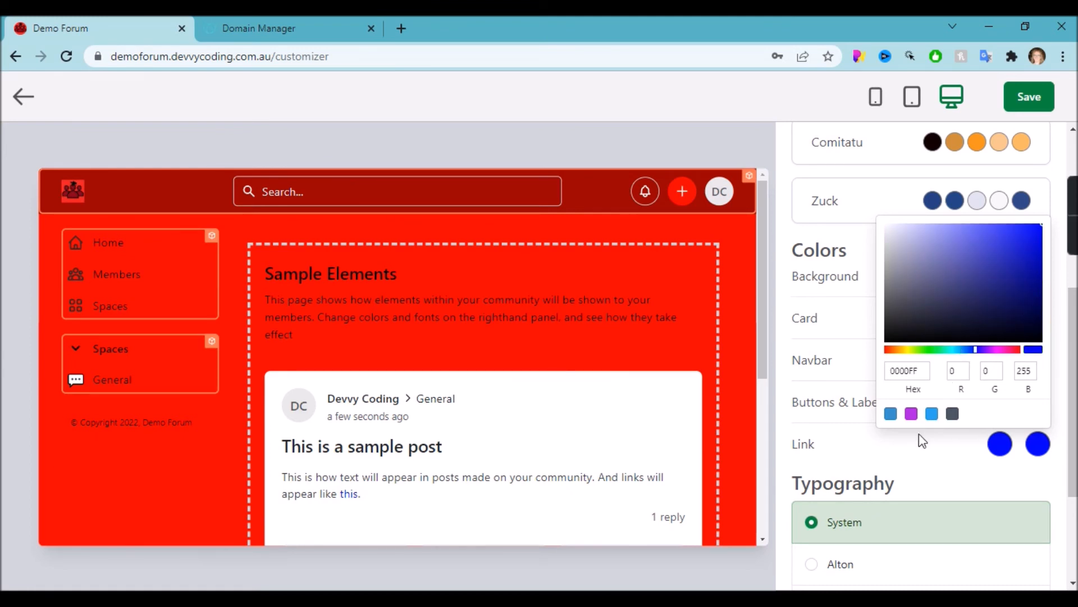
click(894, 449)
scroll(986, 334, down, 1)
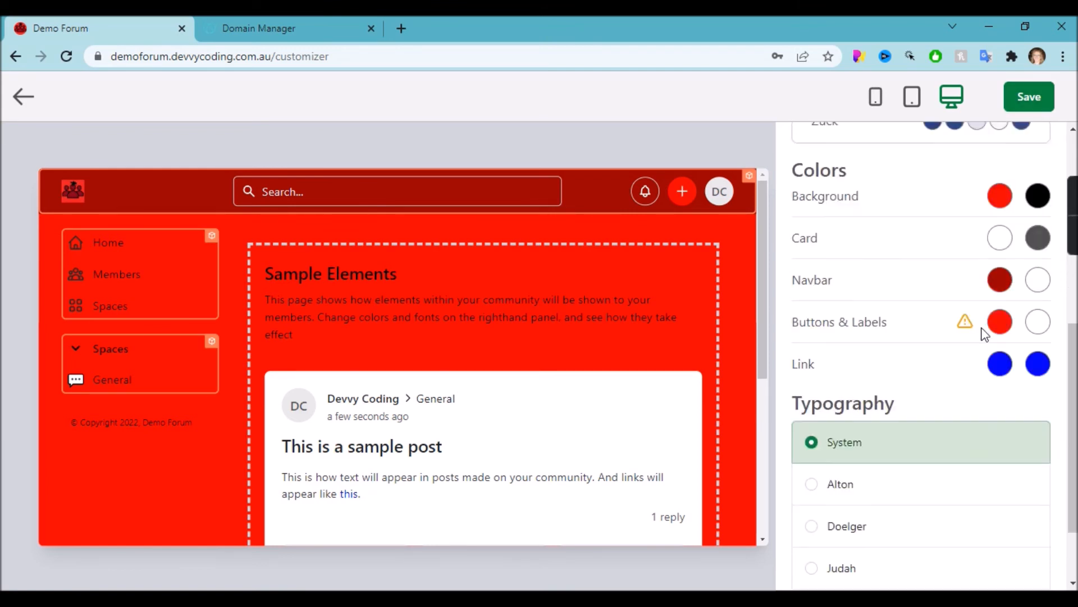
Preview the Alton, Doelger, Judah, Ocean Beach and Wordpress Kubrick fonts, keep System, and save the theme.
scroll(986, 334, down, 1)
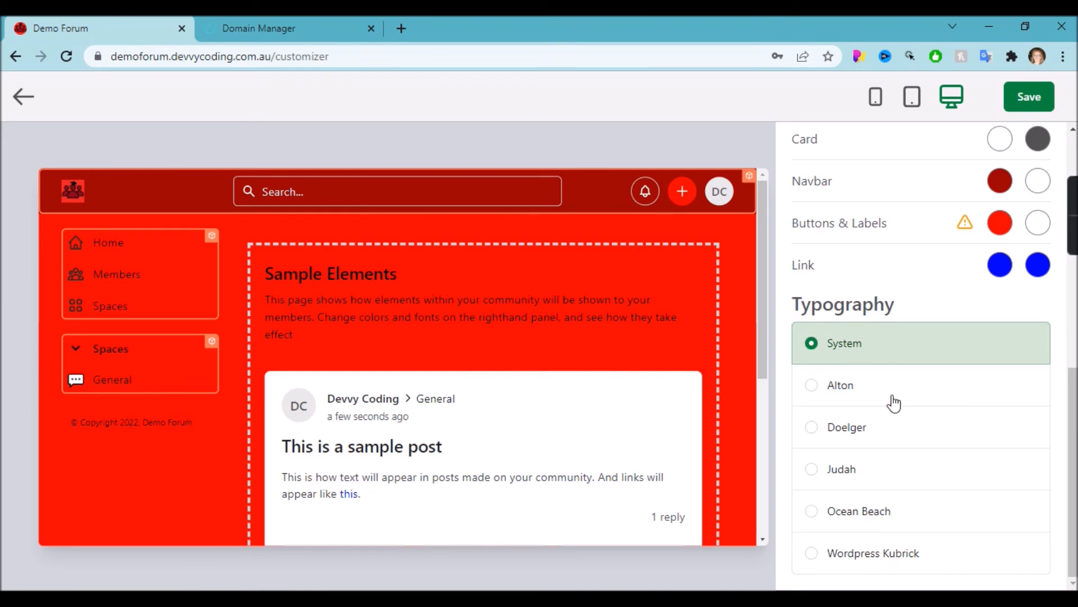
click(873, 395)
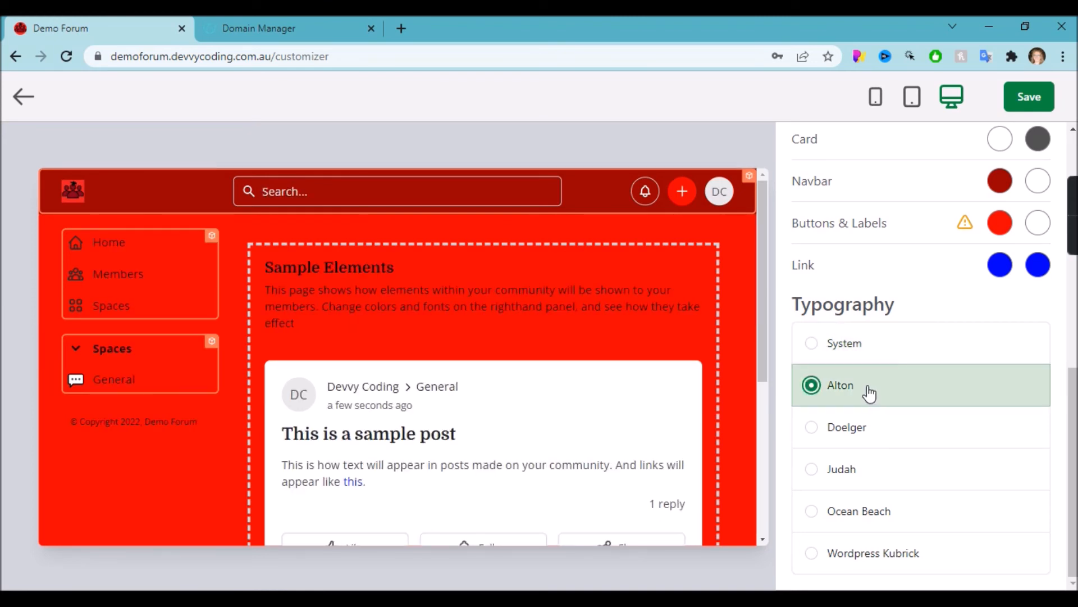
click(814, 426)
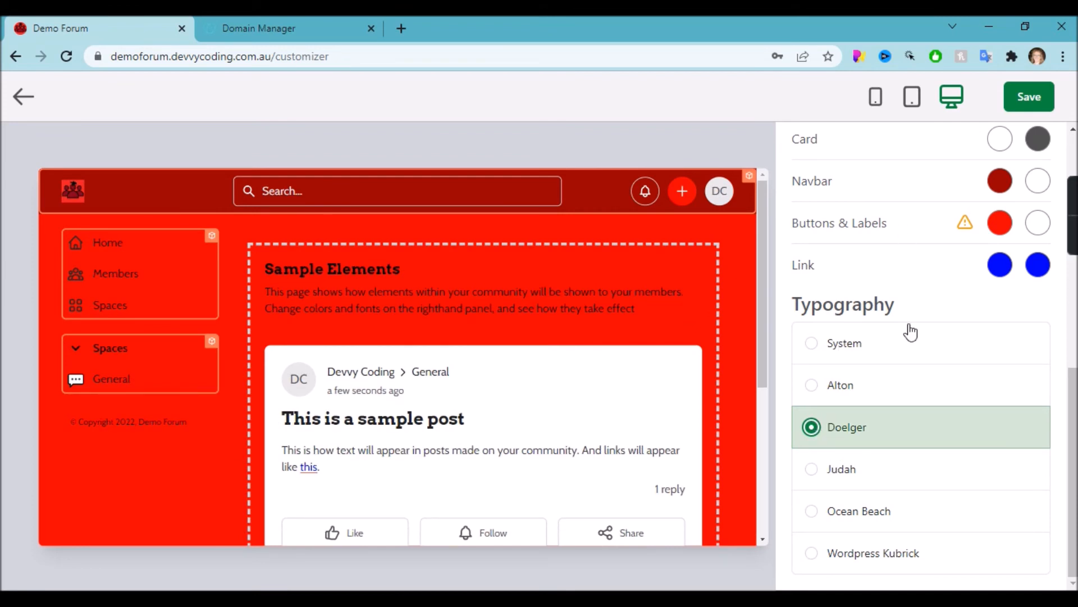
click(847, 482)
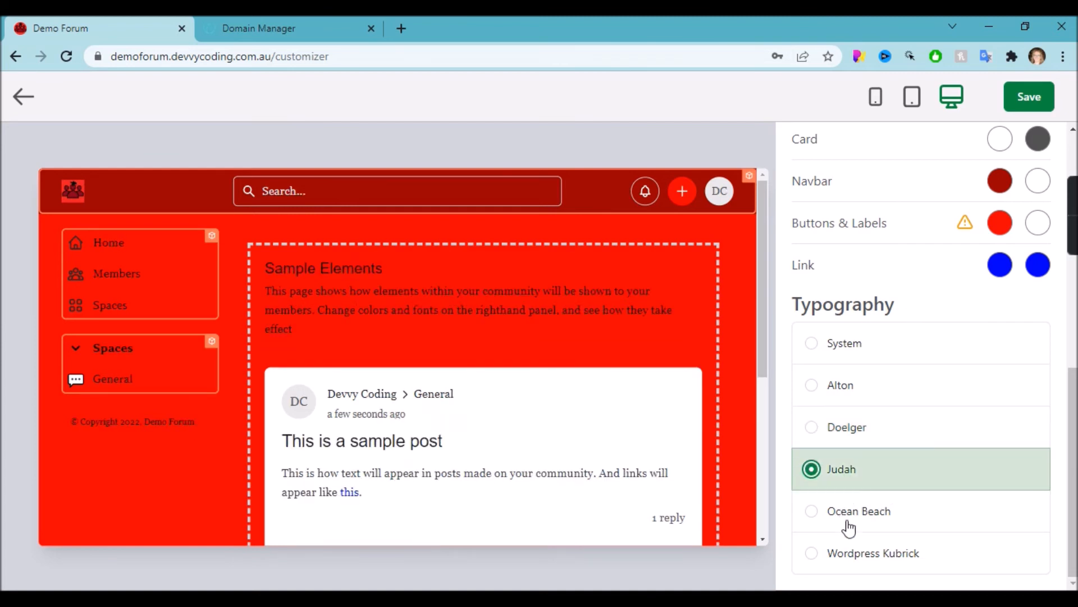
click(848, 531)
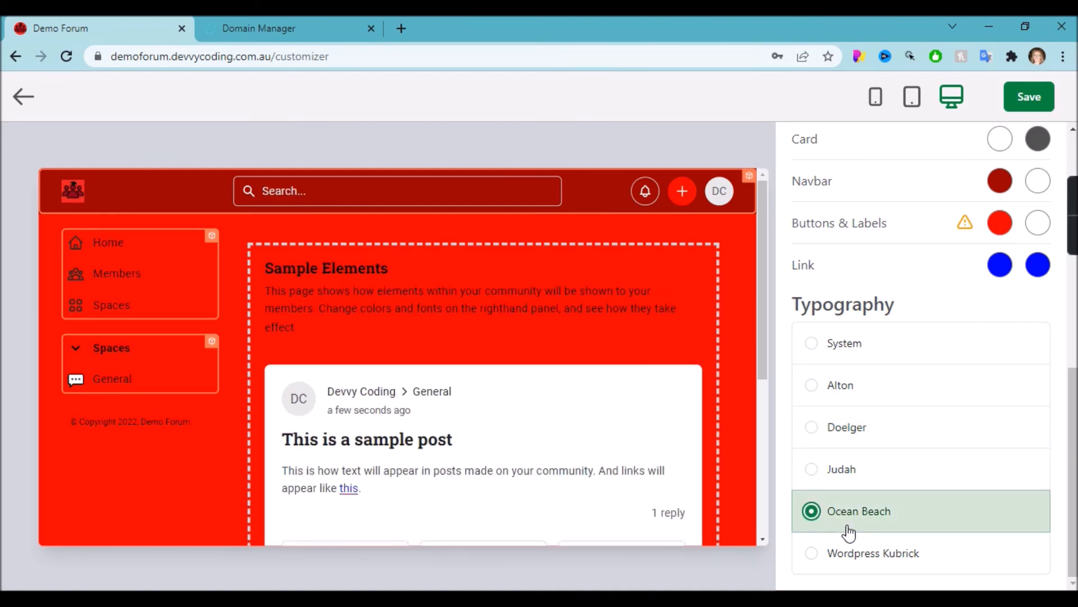
click(854, 558)
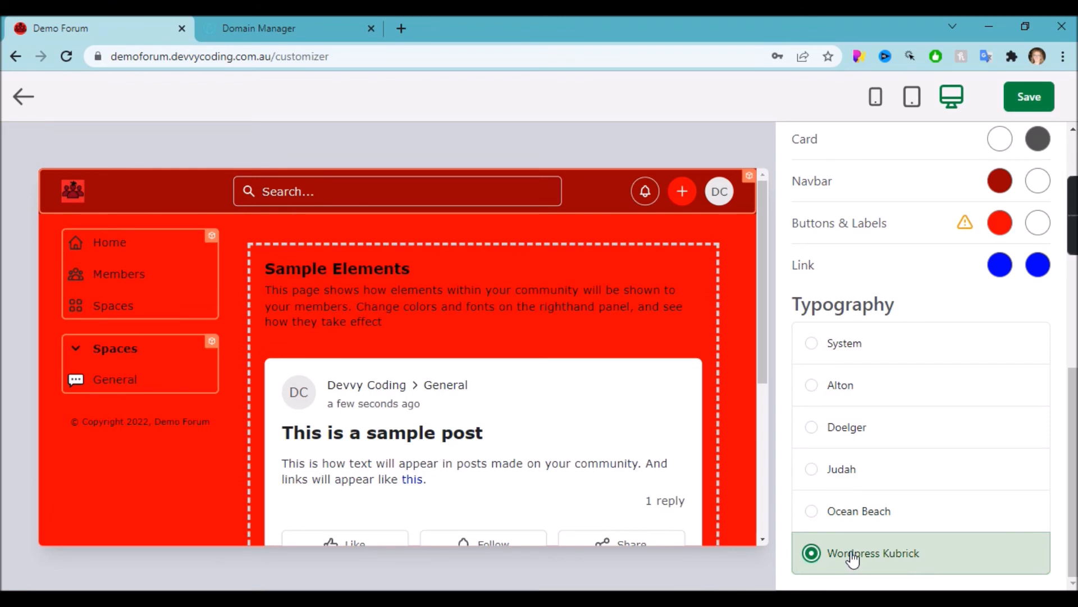
click(872, 354)
click(858, 396)
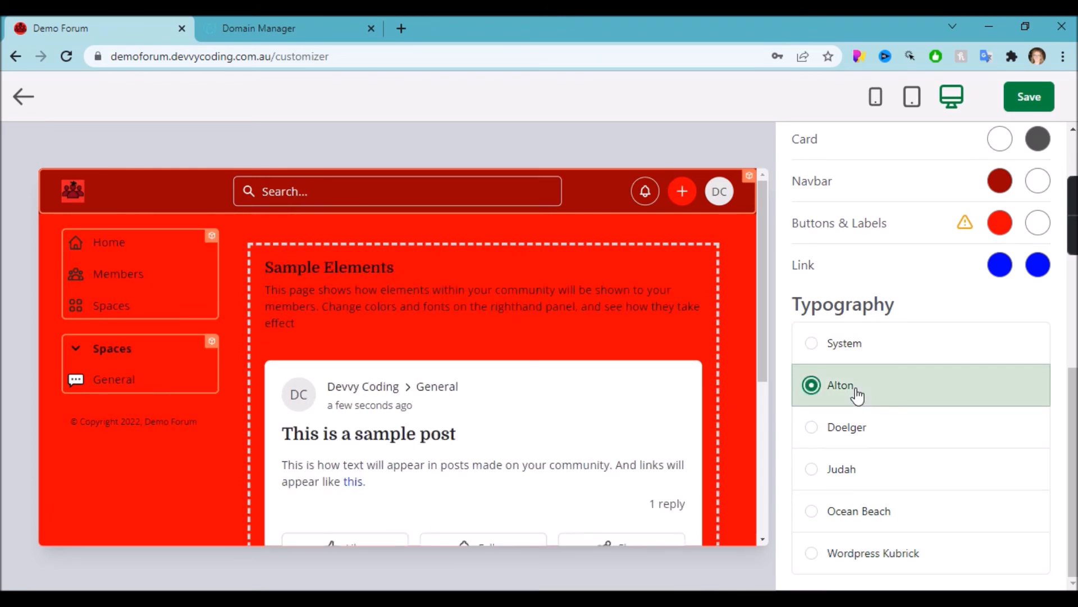
click(832, 428)
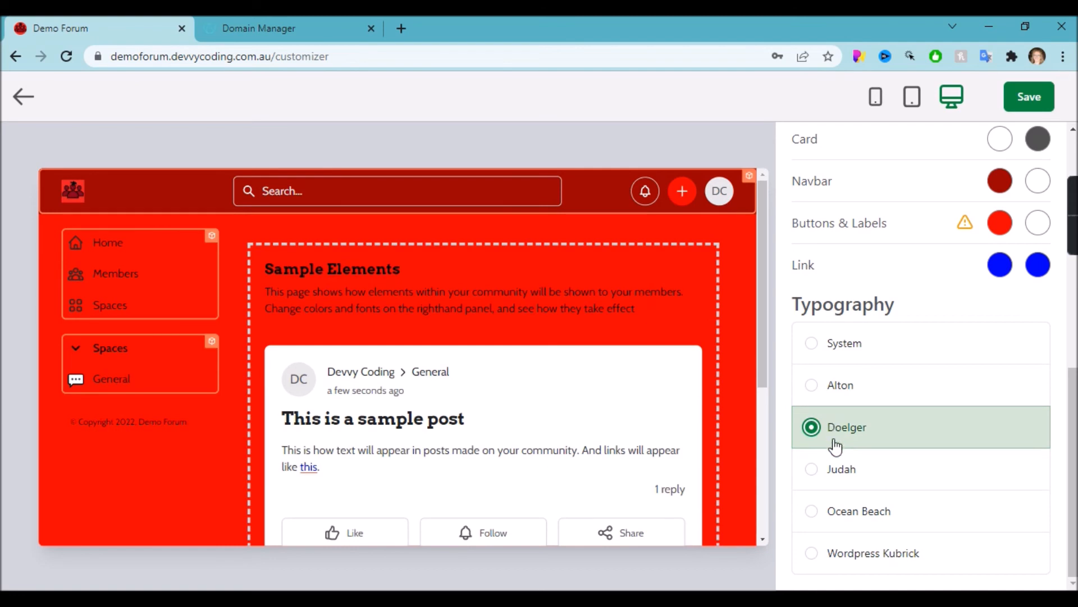
click(829, 350)
click(1039, 100)
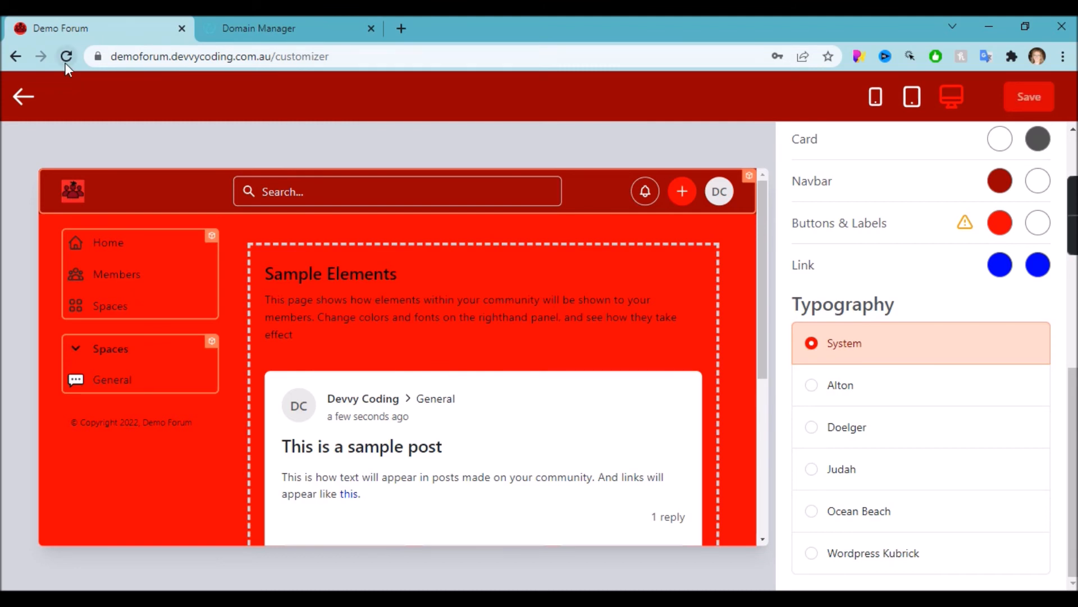
Return from the Customizer to Demo Forum and open Administration from the DC account menu.
click(25, 100)
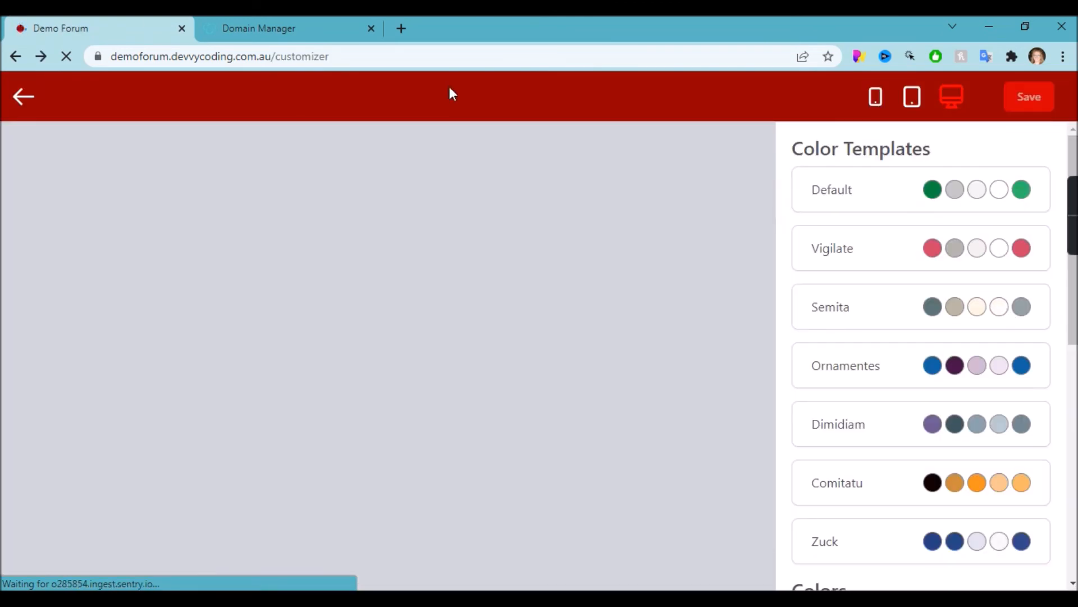
click(21, 100)
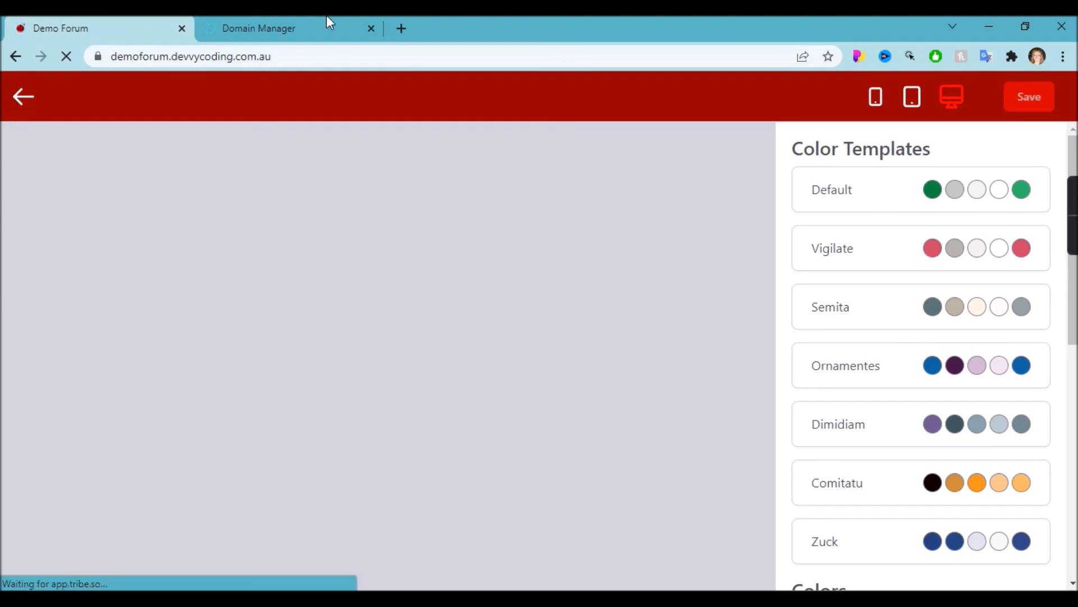
click(1030, 107)
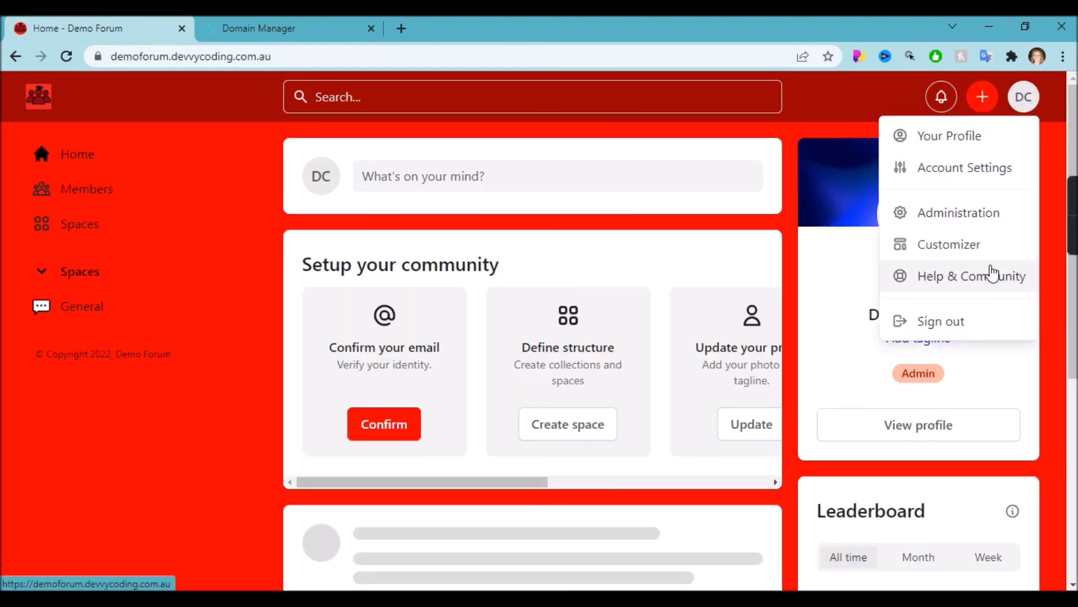
click(982, 219)
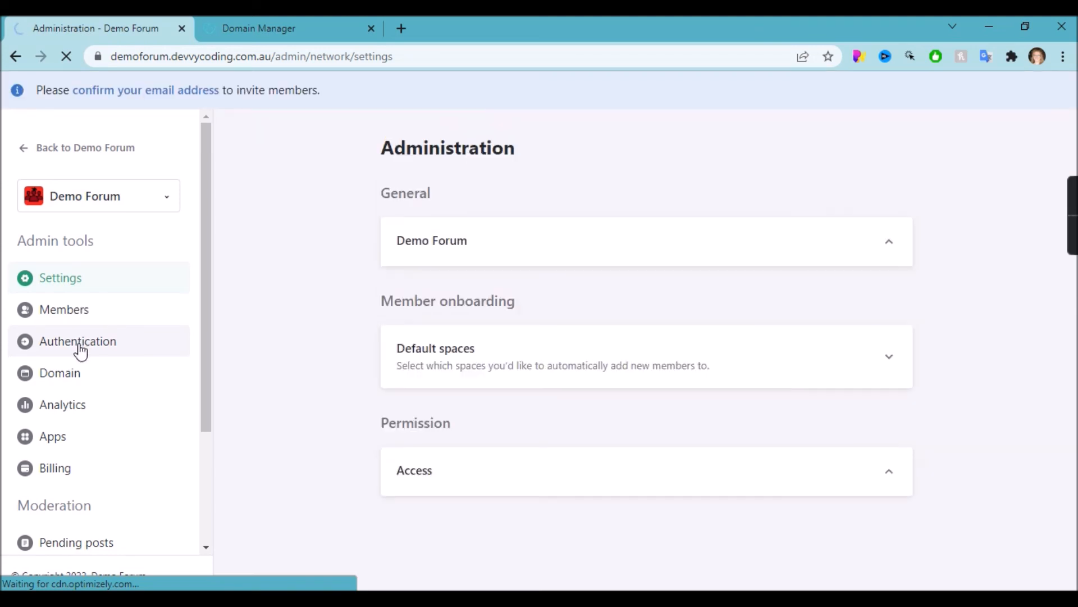
Under Authentication › Social login, switch on the LinkedIn and Facebook logins.
click(79, 344)
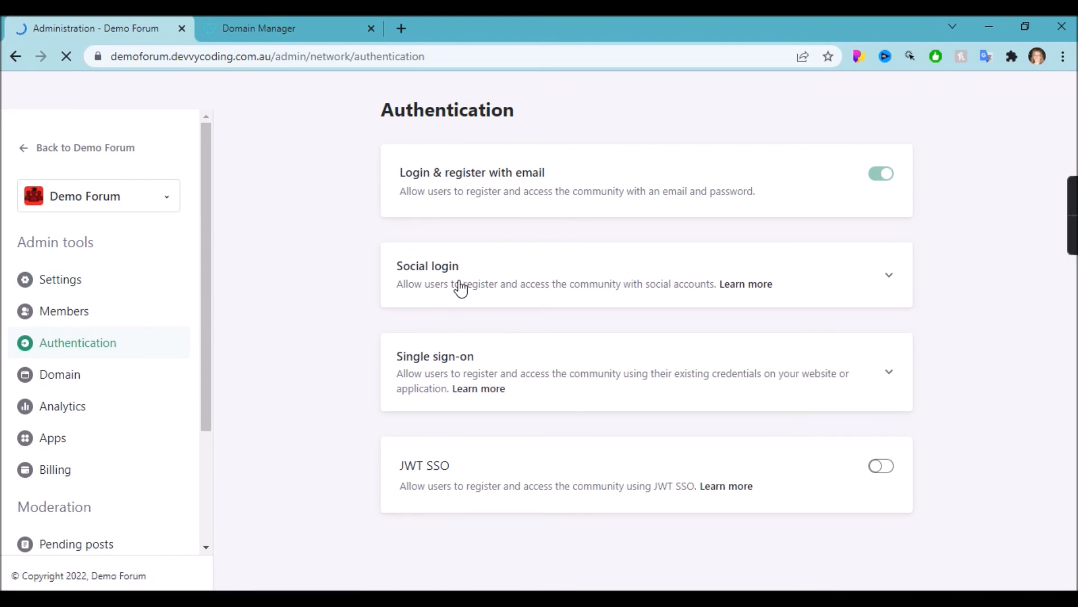
click(460, 288)
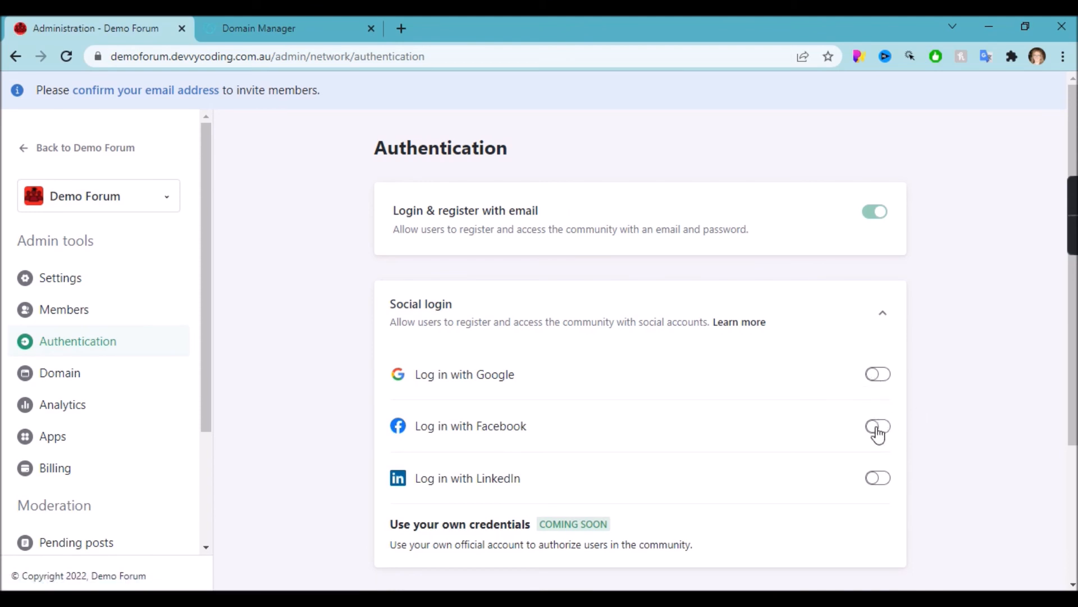
click(879, 477)
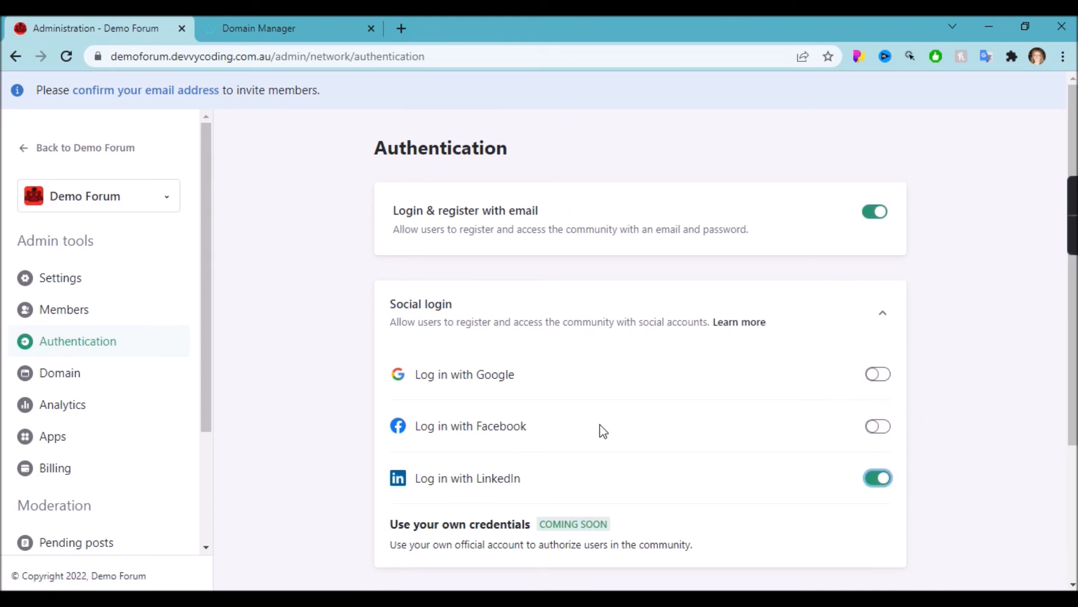
scroll(602, 431, down, 3)
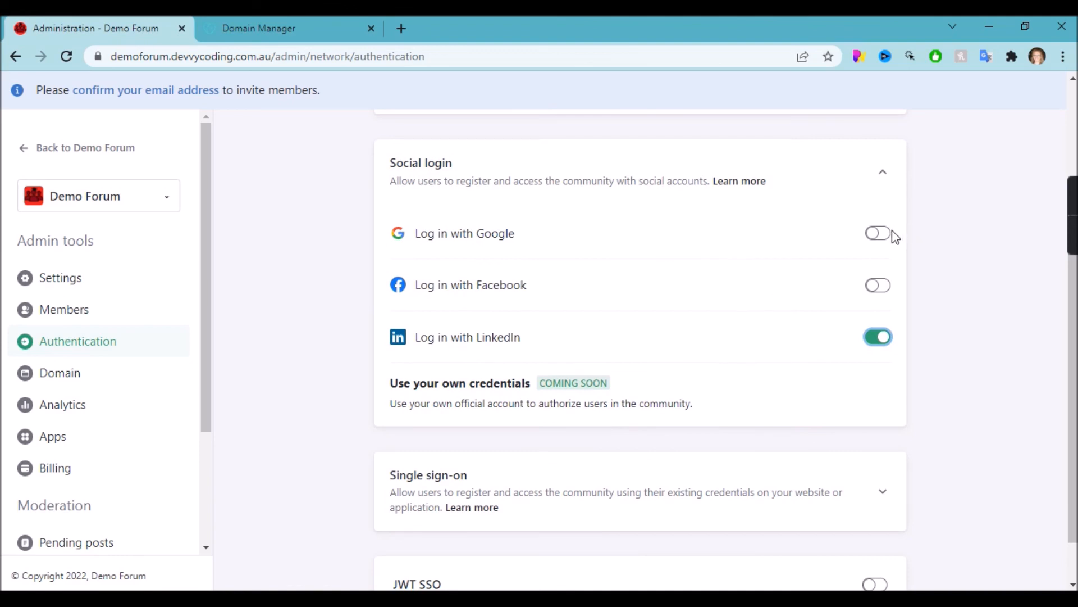
click(878, 285)
scroll(528, 377, down, 1)
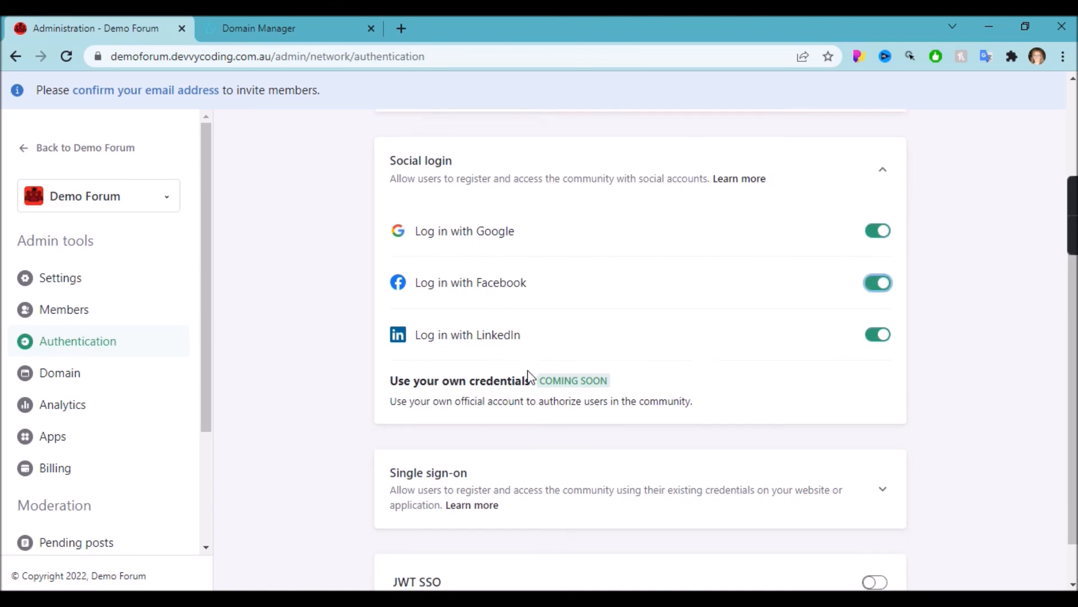
Switch on Google login as well, then go to the Apps catalog.
click(466, 454)
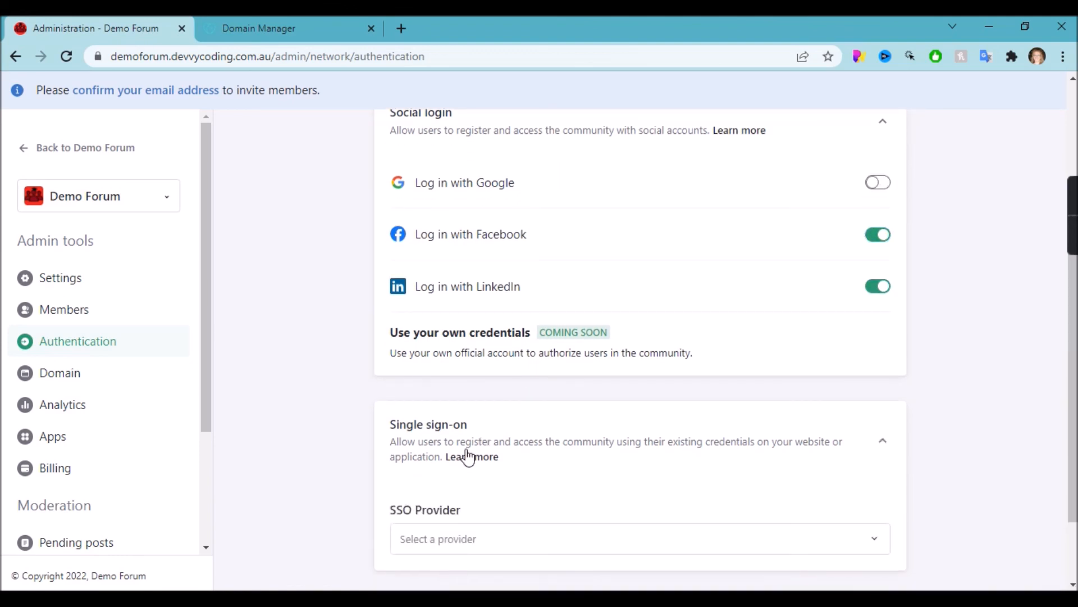
scroll(471, 455, down, 1)
scroll(348, 400, up, 5)
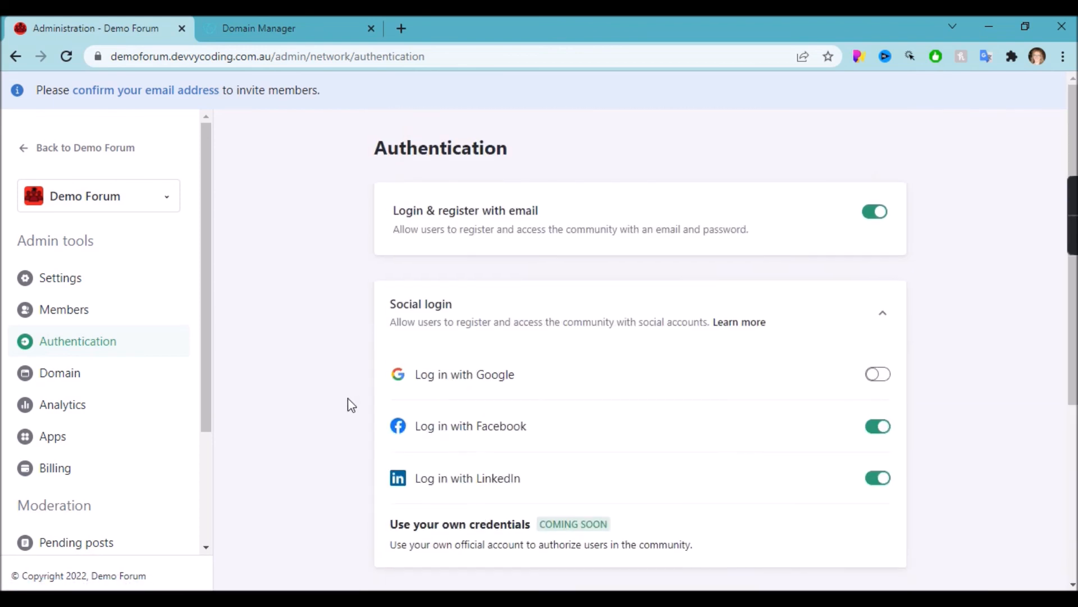
scroll(348, 399, down, 5)
scroll(348, 400, up, 5)
click(867, 378)
scroll(97, 366, down, 1)
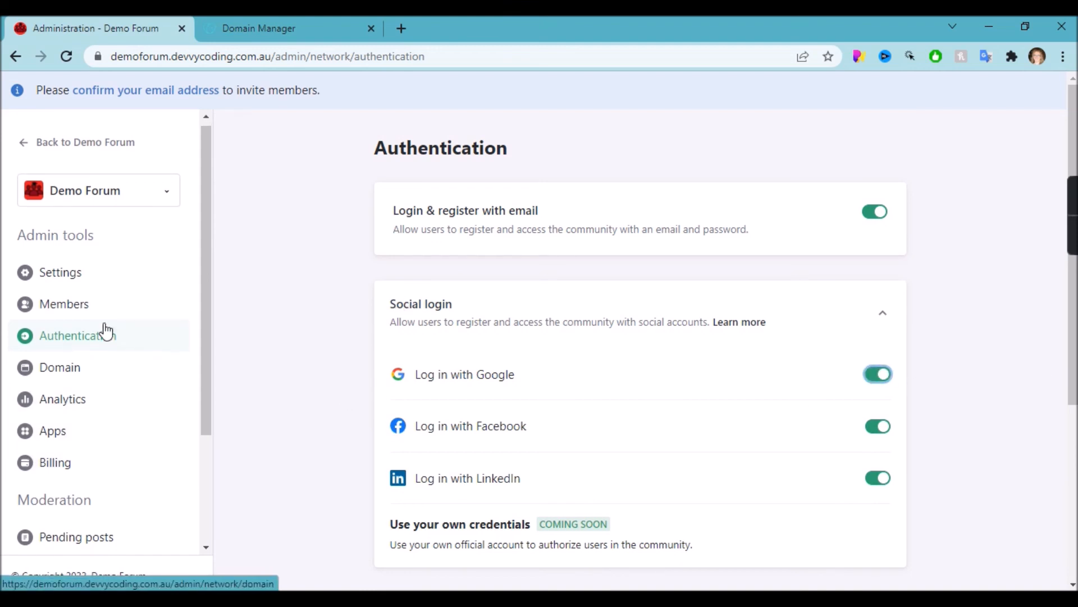
click(45, 437)
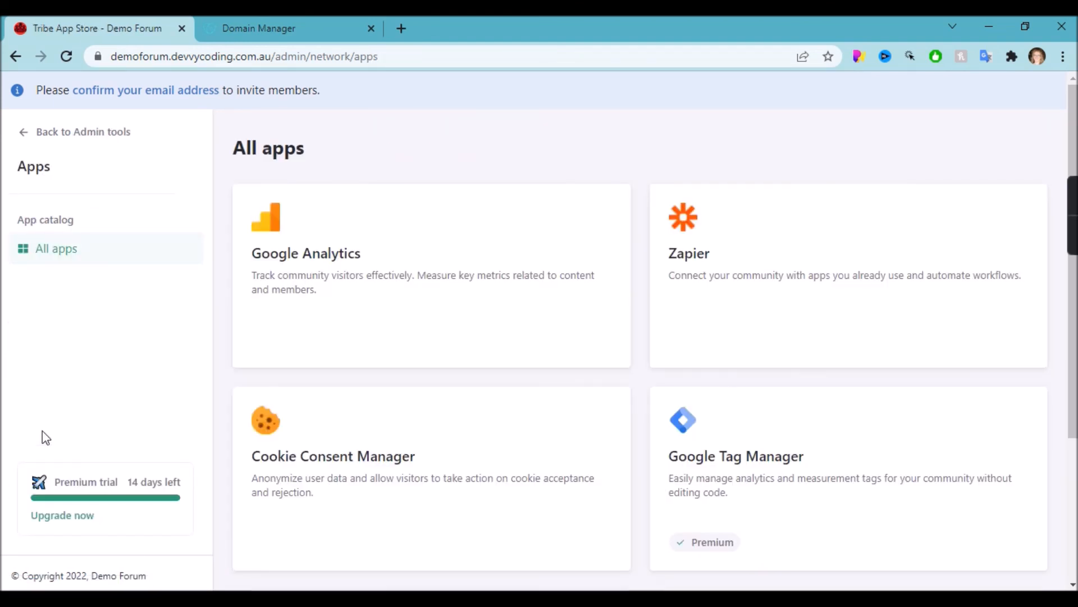
Install the Cookie Consent Manager app from the apps catalog.
scroll(467, 376, down, 2)
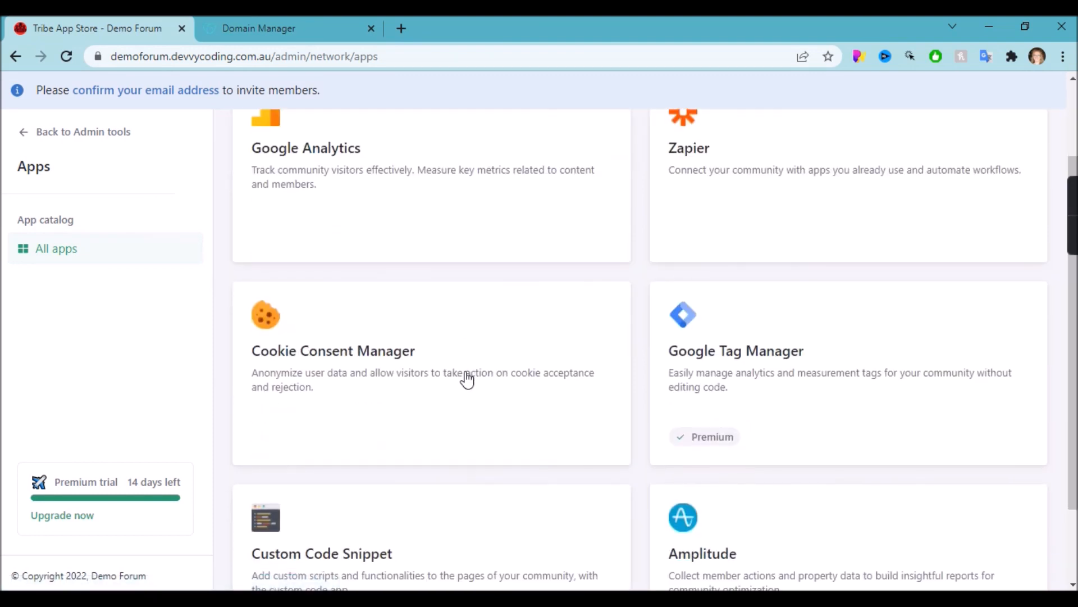
click(408, 373)
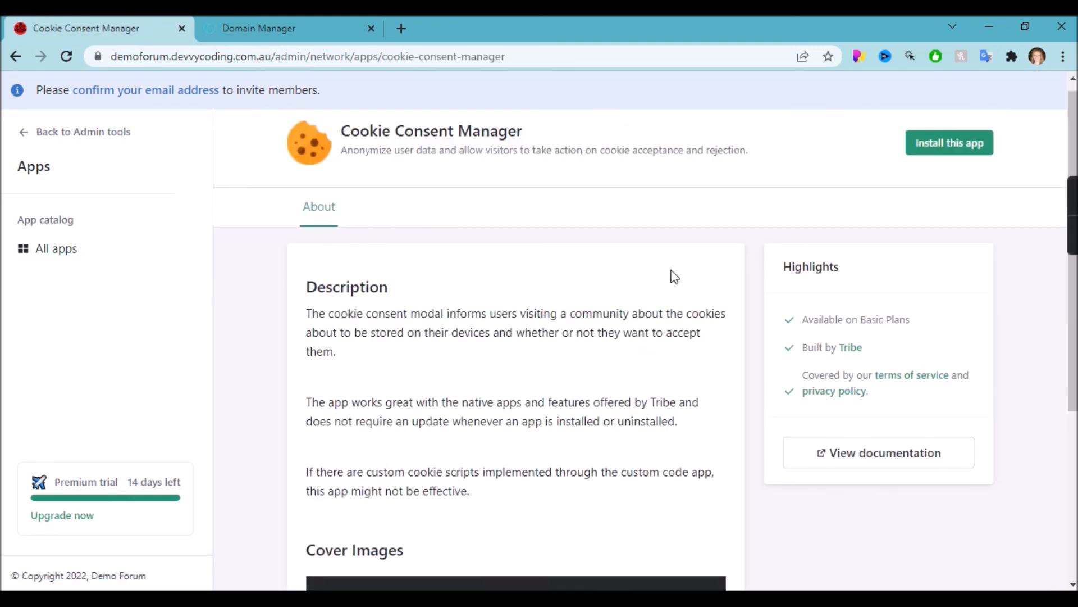
click(989, 143)
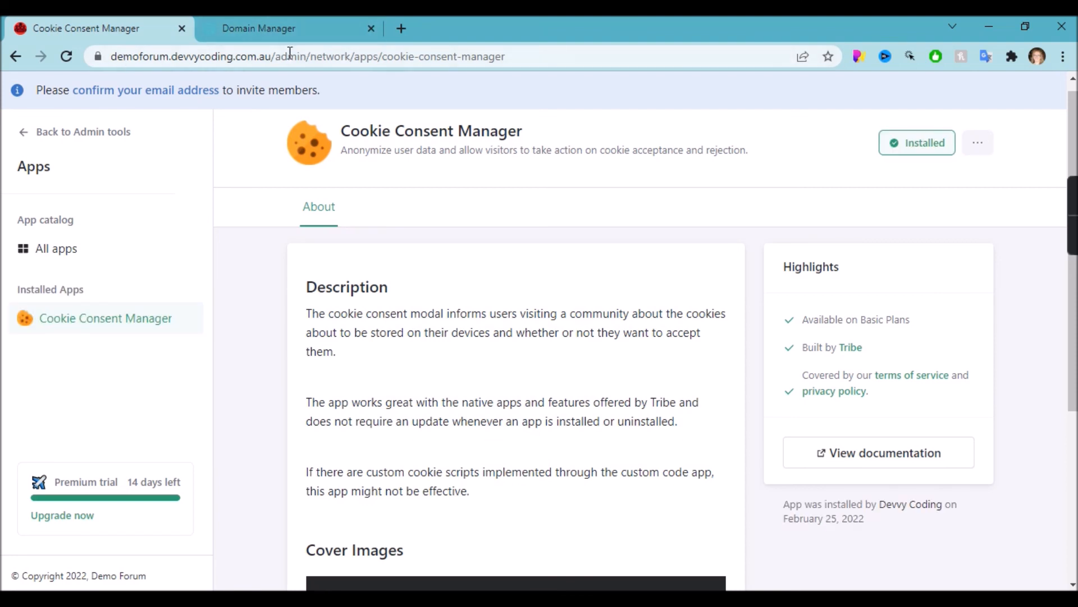
Strip the app page path from the address bar to head back to the forum.
drag(271, 56, 480, 51)
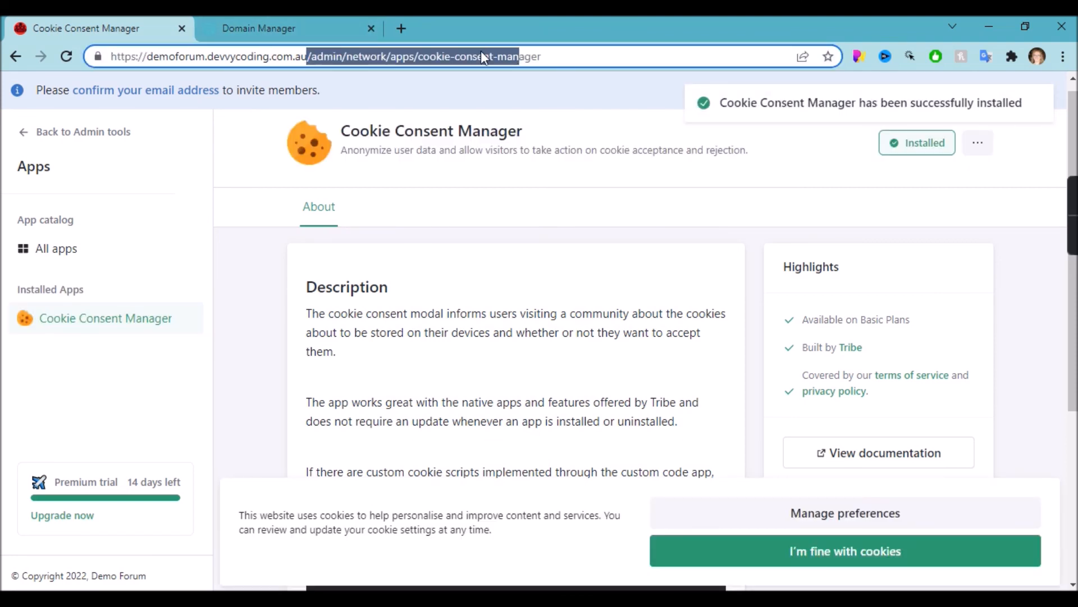
key(BackSpace)
key(Delete)
key(Delete)
key(Delete)
key(Delete)
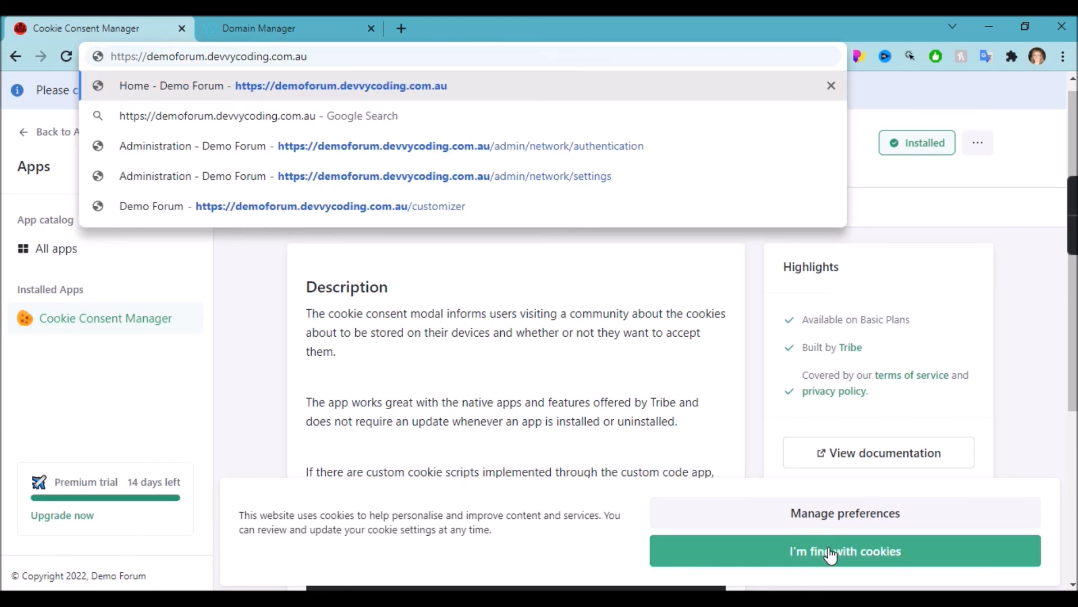
Accept cookies to dismiss the consent banner, then go back from the accidental search.
click(854, 551)
click(334, 52)
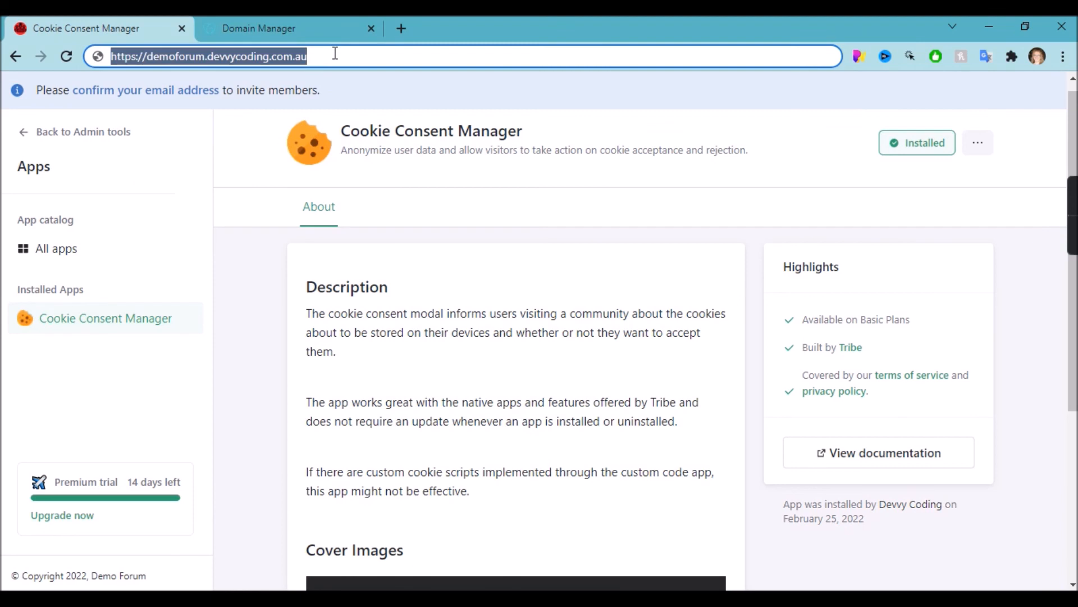
text(\)
key(Return)
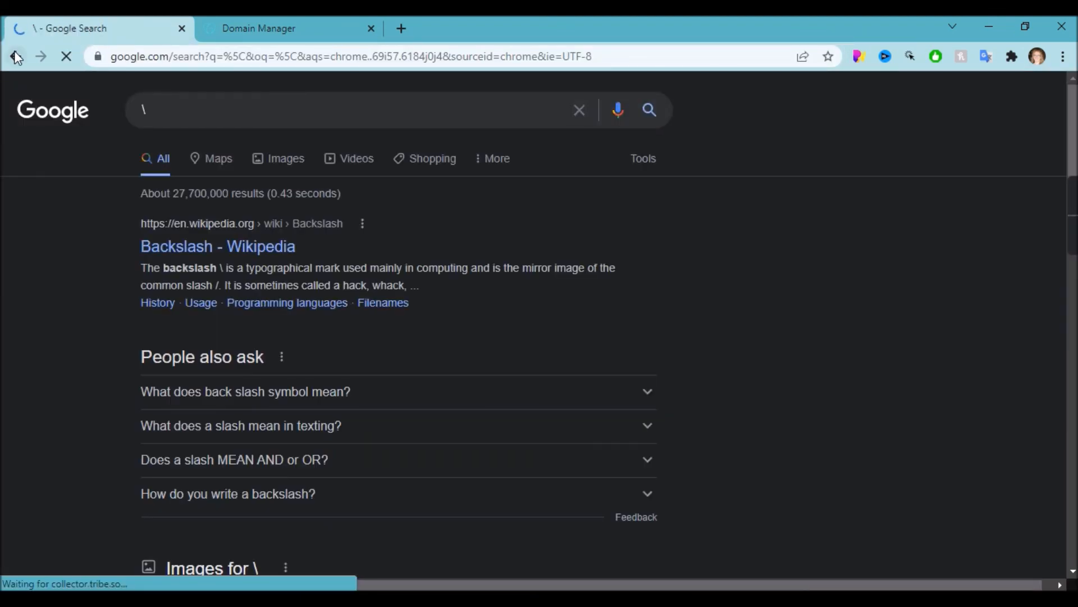
click(17, 57)
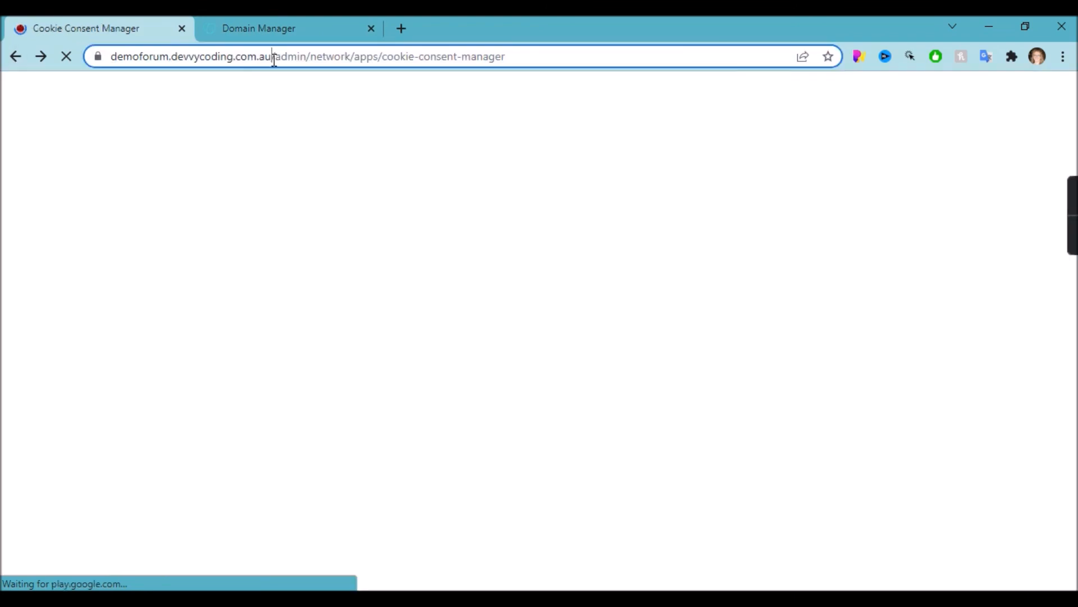
Load the bare domain demoforum.devvycoding.com.au by trimming the page path from the address.
drag(275, 56, 512, 92)
key(BackSpace)
key(Return)
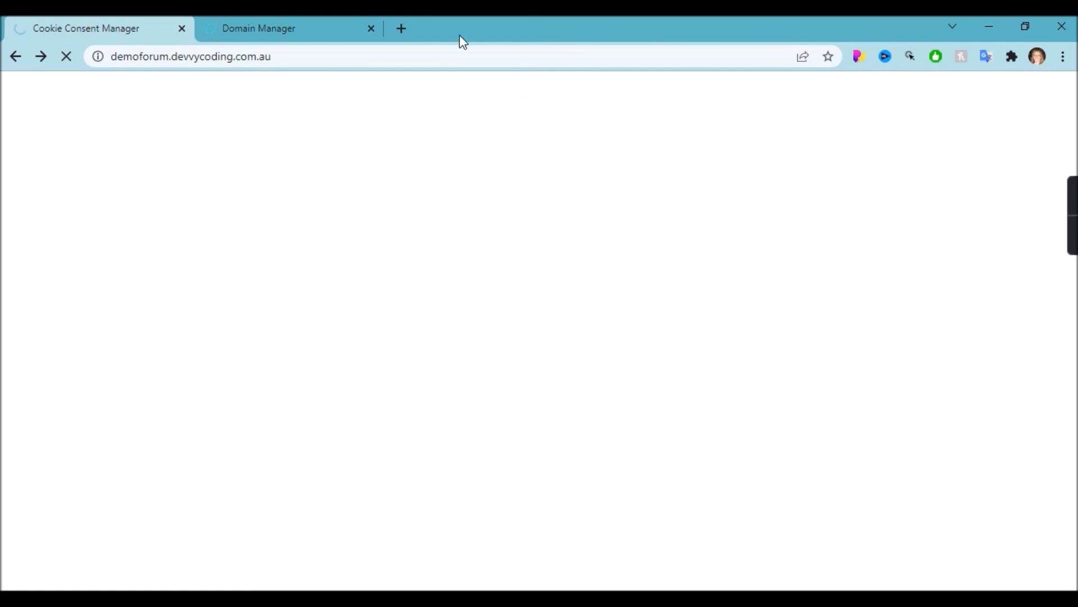
click(447, 49)
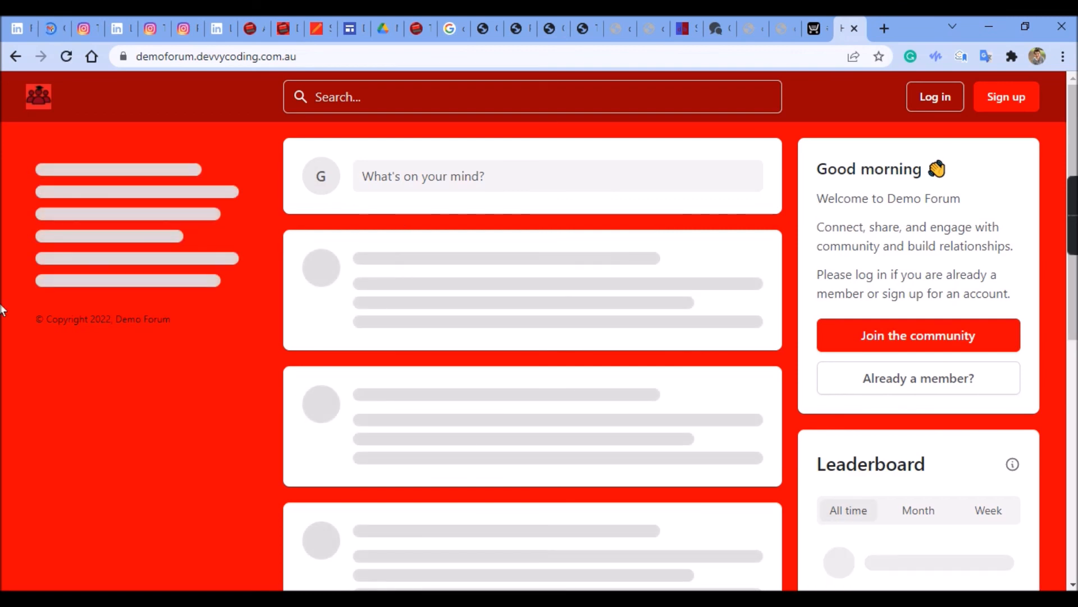
Scroll the red-themed Demo Forum home page to check its cookie consent notice at the bottom.
scroll(185, 401, down, 2)
scroll(185, 401, up, 2)
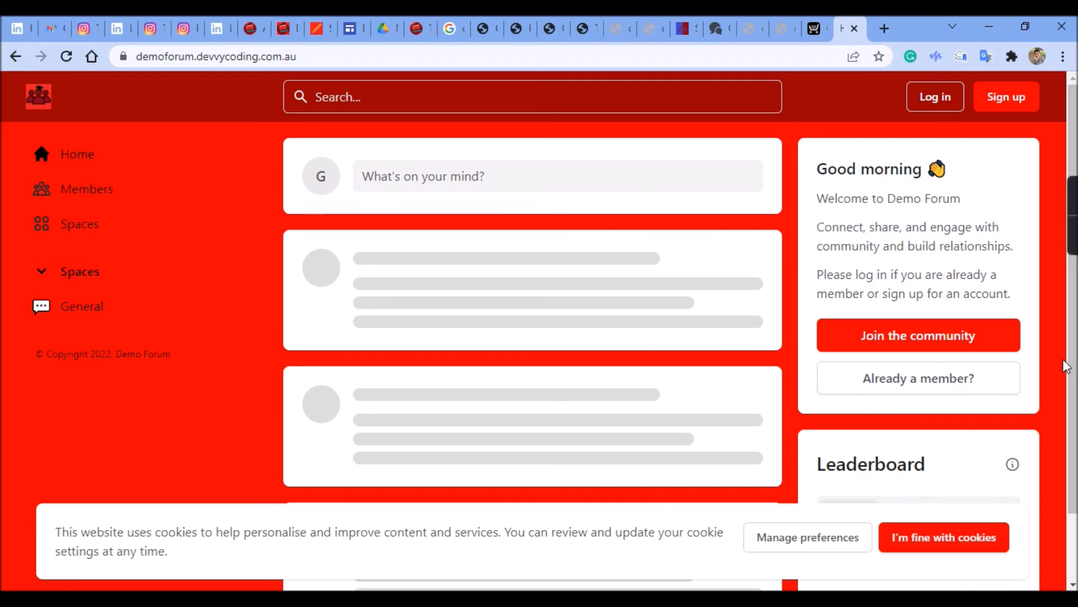
mouse_move(1072, 229)
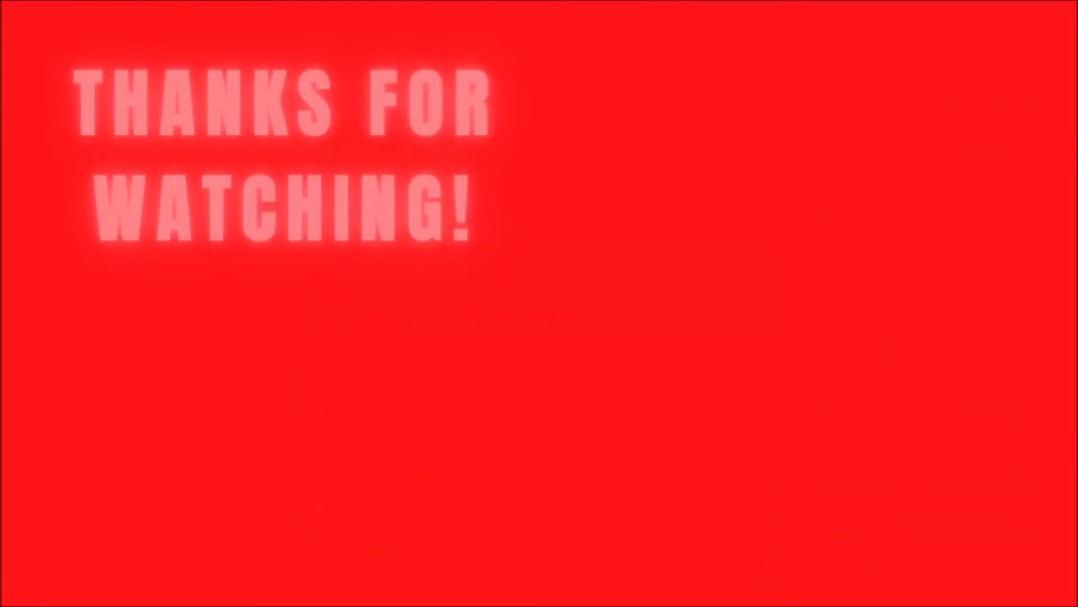